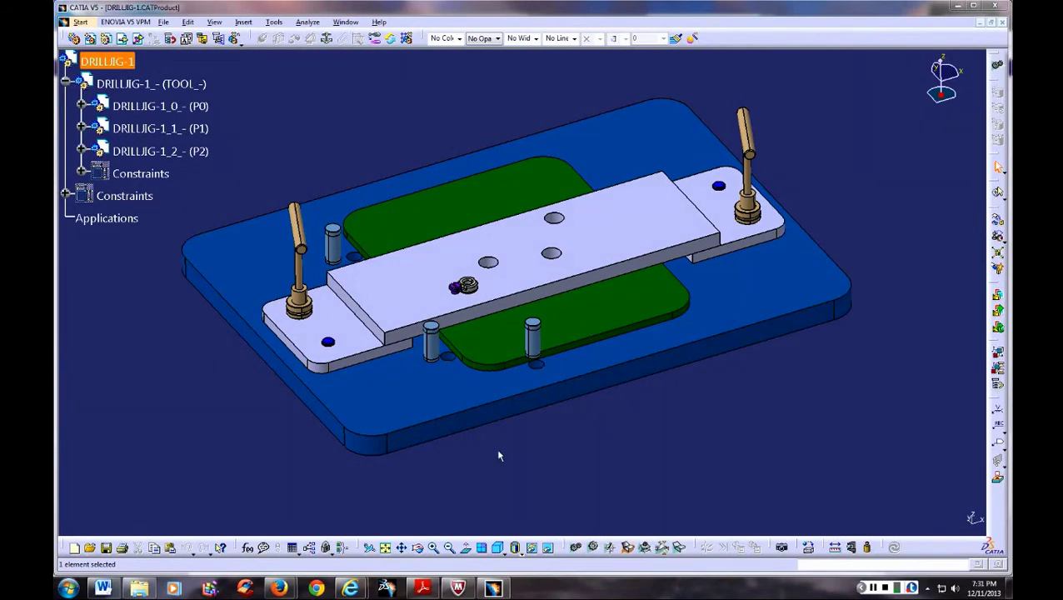
# Step: Orbit and zoom around the drill jig assembly to inspect it from several angles
pyautogui.click(481, 306)
pyautogui.moveTo(480, 306)
pyautogui.mouseDown(button='middle')
pyautogui.moveTo(399, 375)
pyautogui.moveTo(308, 404)
pyautogui.moveTo(490, 426)
pyautogui.moveTo(484, 440)
pyautogui.moveTo(403, 350)
pyautogui.moveTo(408, 280)
pyautogui.moveTo(415, 384)
pyautogui.moveTo(424, 333)
pyautogui.moveTo(486, 380)
pyautogui.moveTo(493, 367)
pyautogui.moveTo(371, 360)
pyautogui.moveTo(376, 373)
pyautogui.moveTo(503, 439)
pyautogui.moveTo(504, 424)
pyautogui.moveTo(405, 368)
pyautogui.moveTo(512, 428)
pyautogui.moveTo(522, 420)
pyautogui.moveTo(580, 435)
pyautogui.moveTo(557, 415)
pyautogui.moveTo(576, 430)
pyautogui.mouseUp(button='middle')
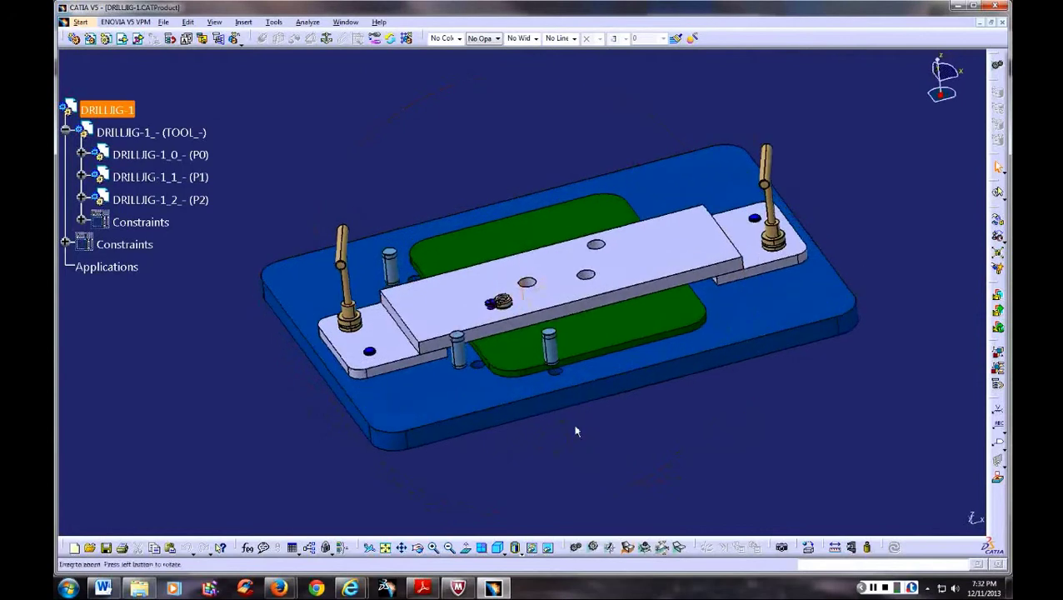
pyautogui.moveTo(329, 275); pyautogui.dragTo(337, 258, button='middle')
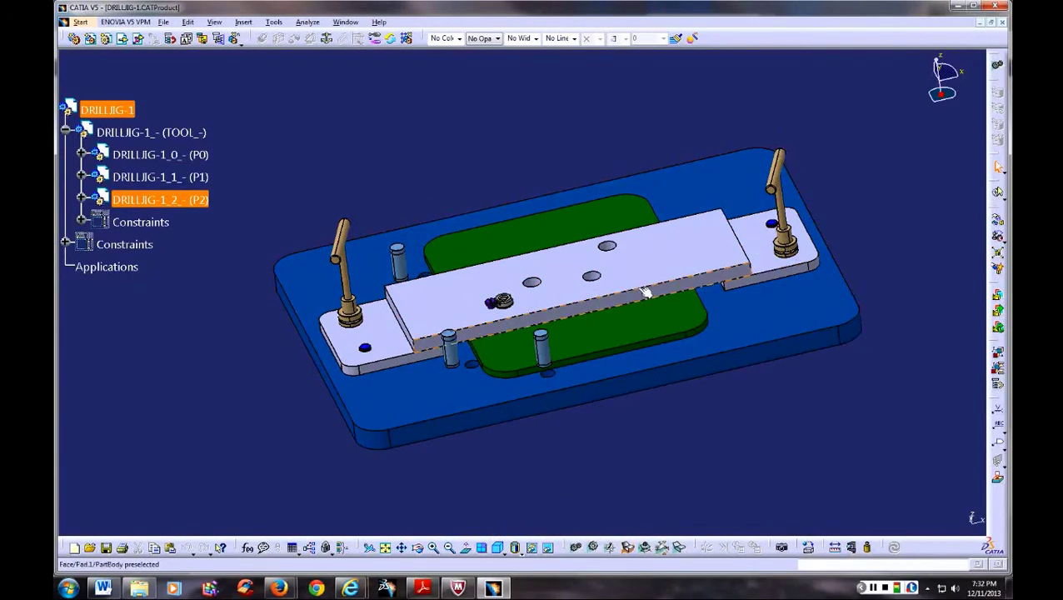
pyautogui.moveTo(606, 408)
pyautogui.mouseDown(button='middle')
pyautogui.moveTo(613, 396)
pyautogui.moveTo(570, 396)
pyautogui.mouseUp(button='middle')
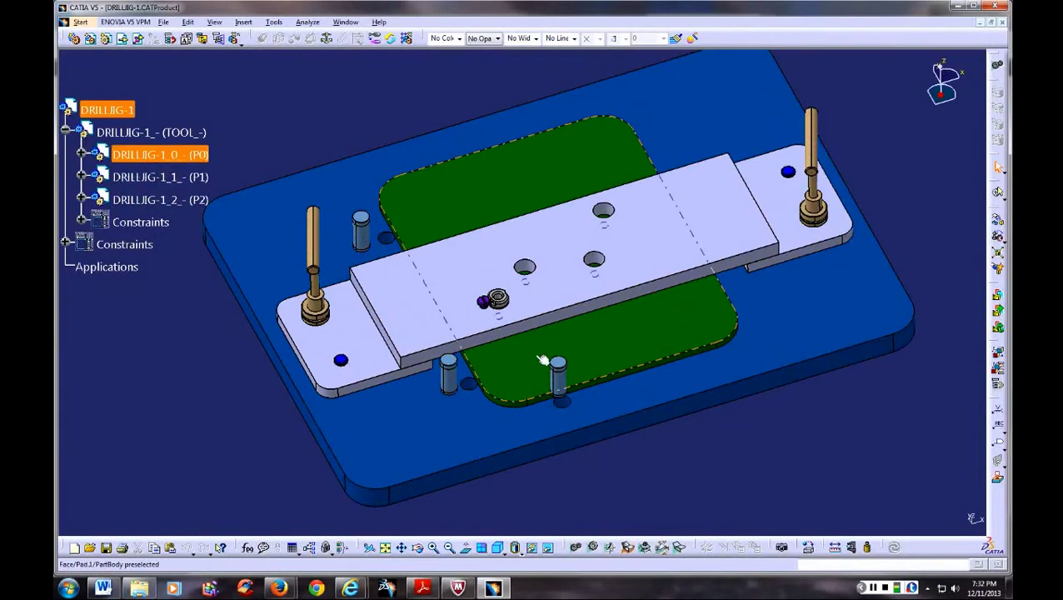
pyautogui.moveTo(492, 380); pyautogui.dragTo(497, 390, button='middle')
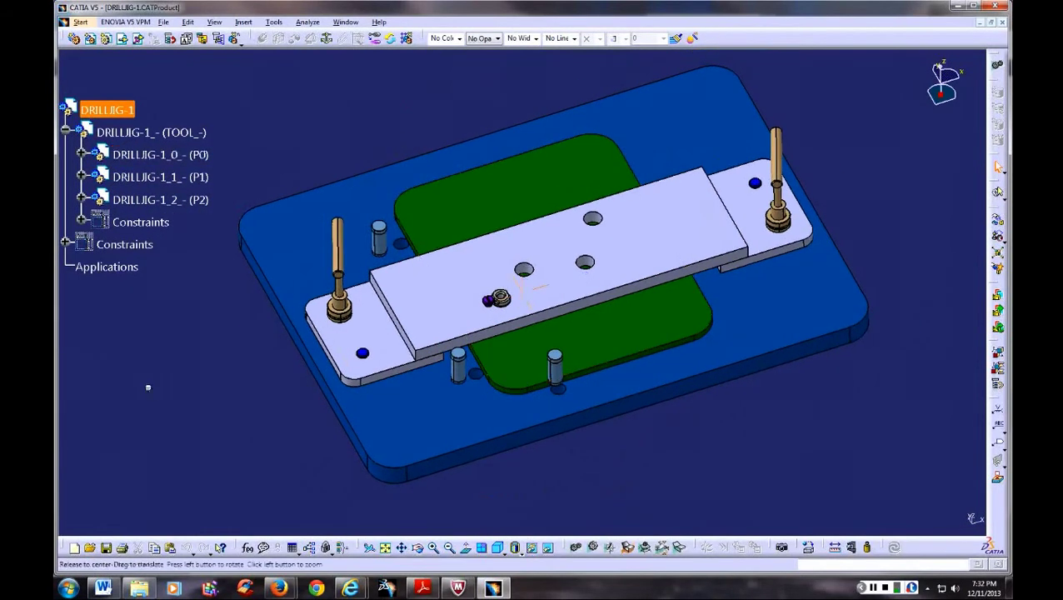
pyautogui.moveTo(147, 384); pyautogui.dragTo(209, 423, button='middle')
pyautogui.moveTo(705, 493)
pyautogui.mouseDown(button='middle')
pyautogui.moveTo(776, 422)
pyautogui.moveTo(767, 446)
pyautogui.moveTo(691, 459)
pyautogui.moveTo(729, 453)
pyautogui.mouseUp(button='middle')
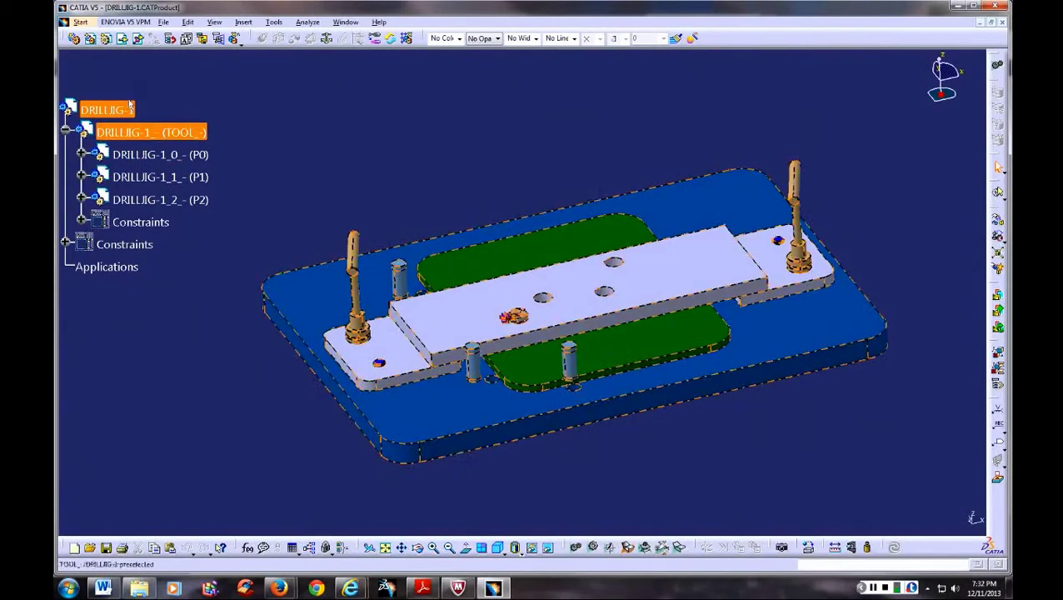
# Step: Expand the P0 subassembly to list DRILLJIG-1_ENGREF, DRILLJIG-1_TLM and DRILLJIG-1_RLM
pyautogui.click(129, 110)
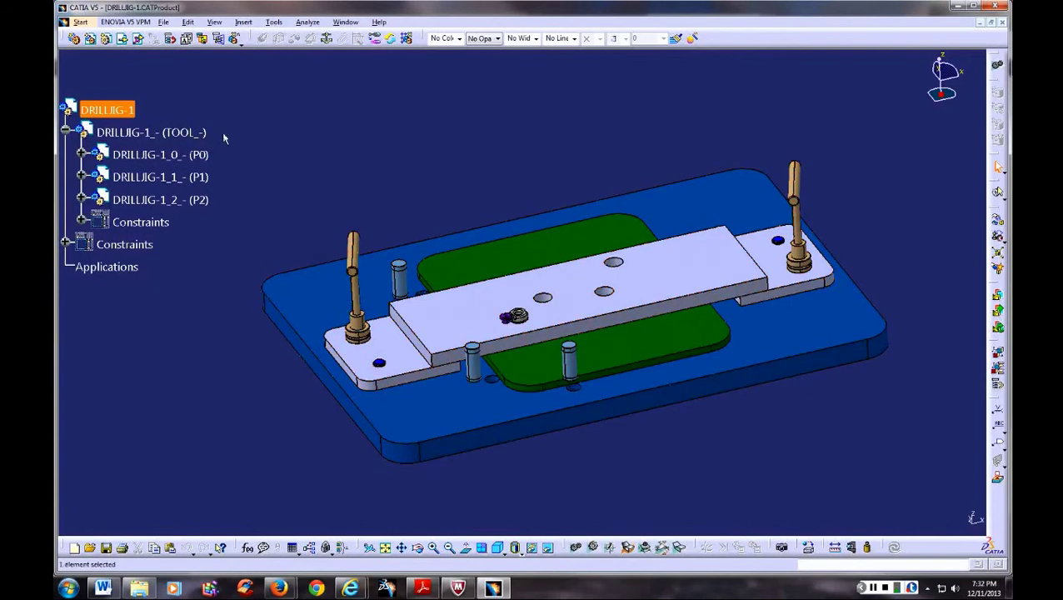
pyautogui.click(81, 156)
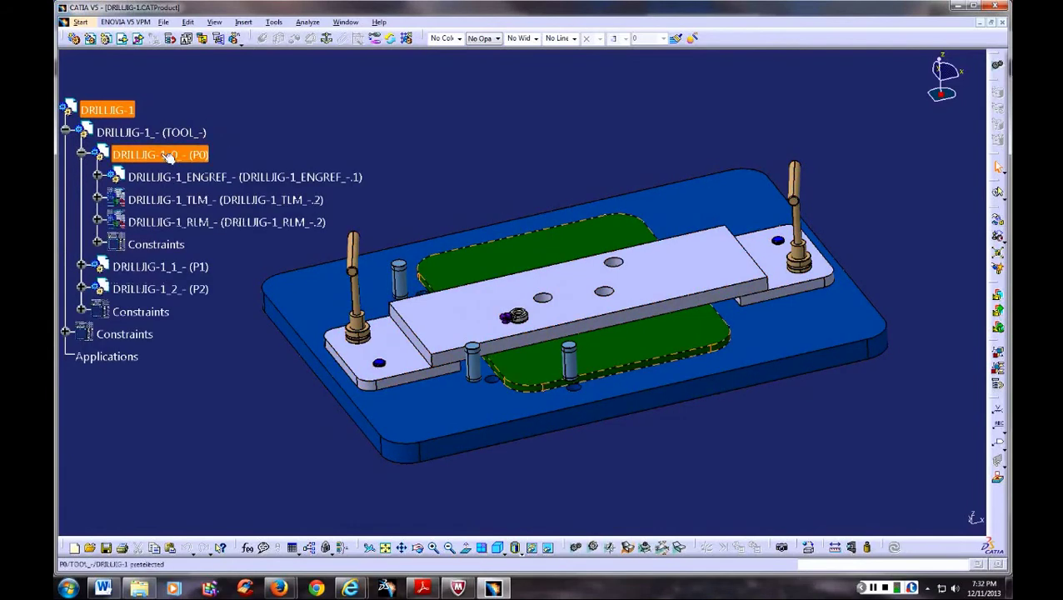
pyautogui.moveTo(213, 297); pyautogui.dragTo(268, 298, button='middle')
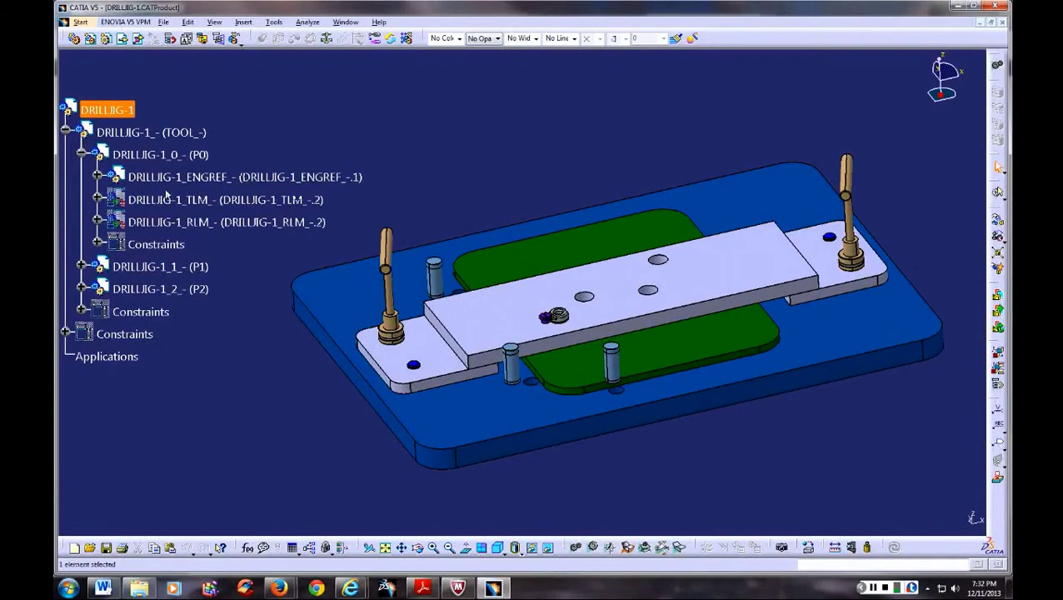
# Step: Hide the P1 and P2 subassemblies so only the green P0 plate remains
pyautogui.rightClick(155, 267)
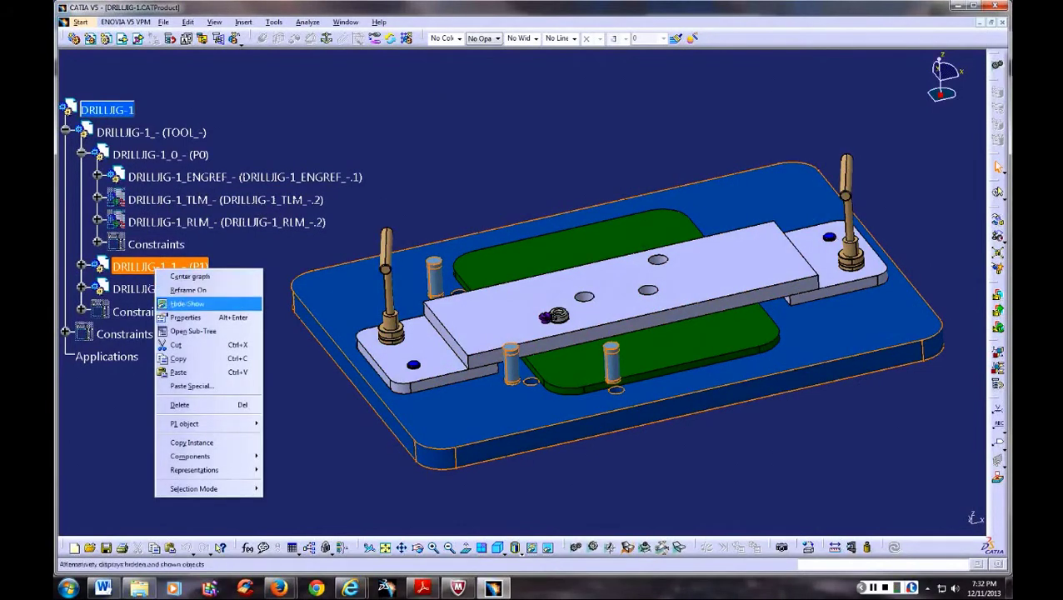
pyautogui.click(146, 288)
pyautogui.rightClick(158, 289)
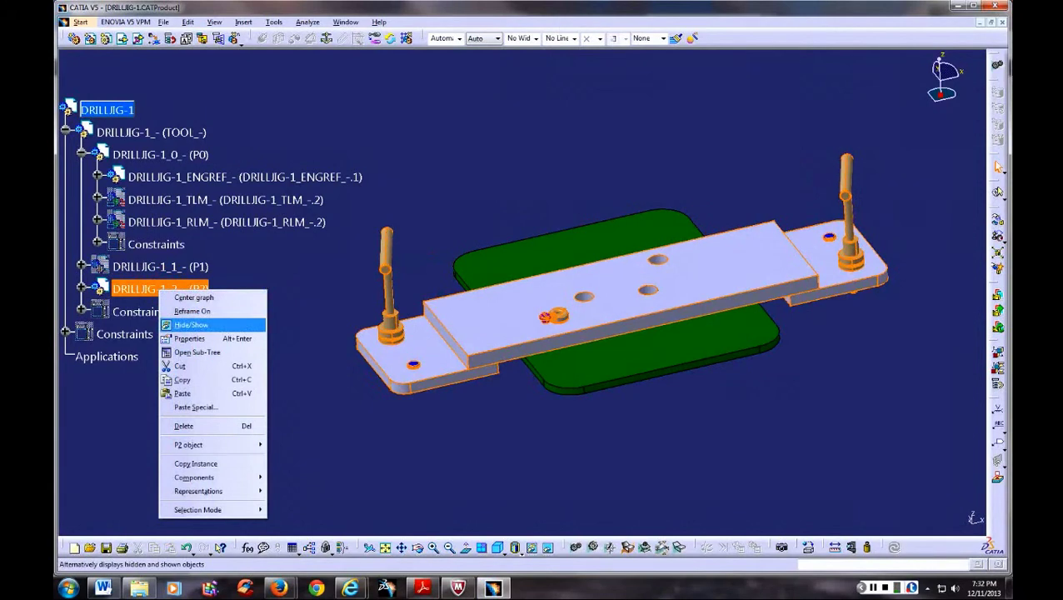
pyautogui.click(192, 324)
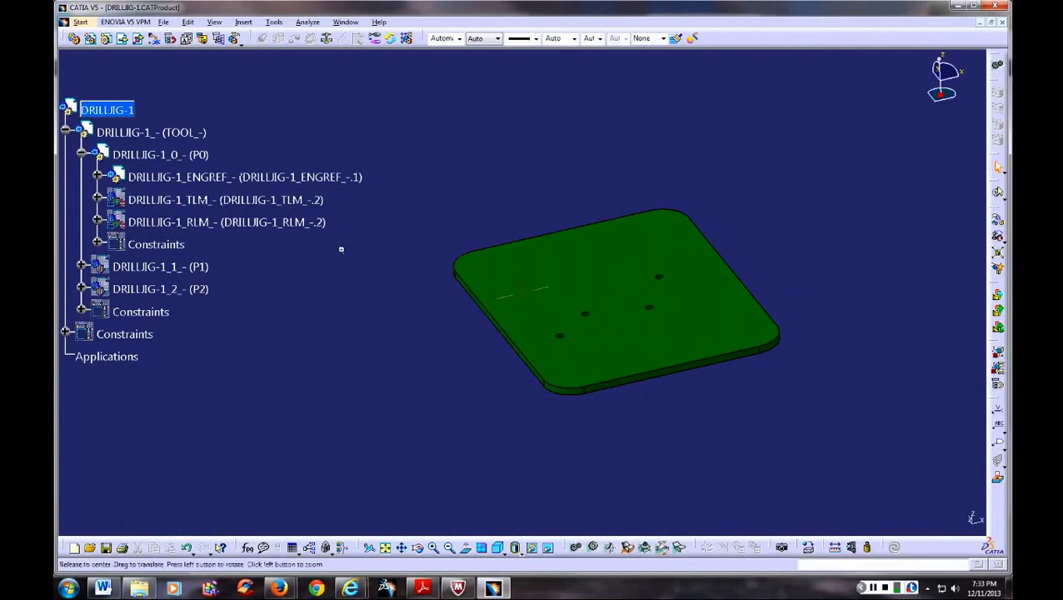
pyautogui.moveTo(339, 247)
pyautogui.mouseDown(button='middle')
pyautogui.moveTo(364, 345)
pyautogui.moveTo(333, 333)
pyautogui.mouseUp(button='middle')
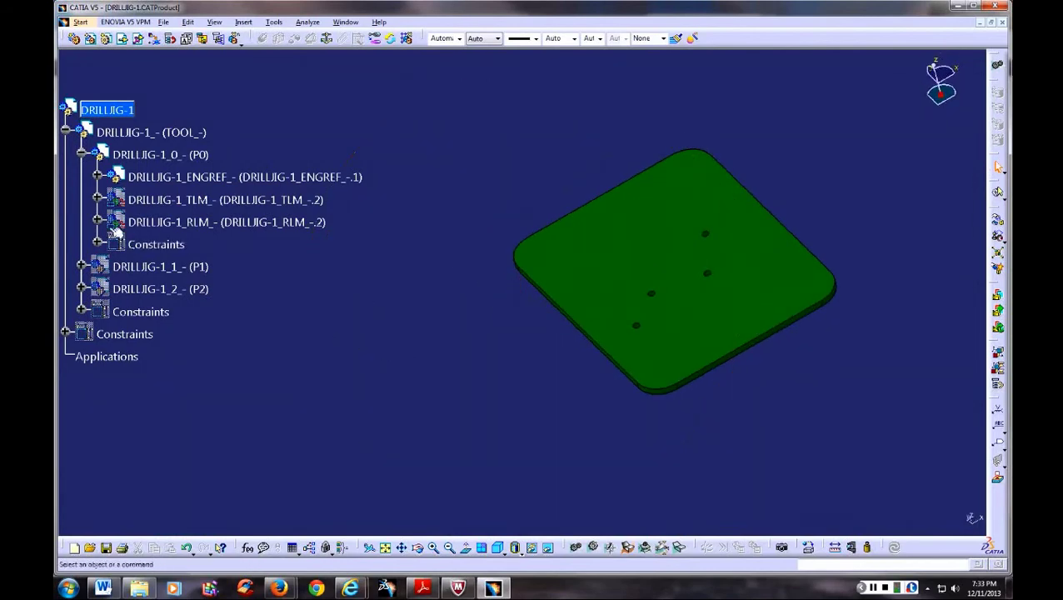
# Step: Expand ENGREF > REFENG1 and show the DATUMS set with DATUM A, B and C
pyautogui.click(97, 178)
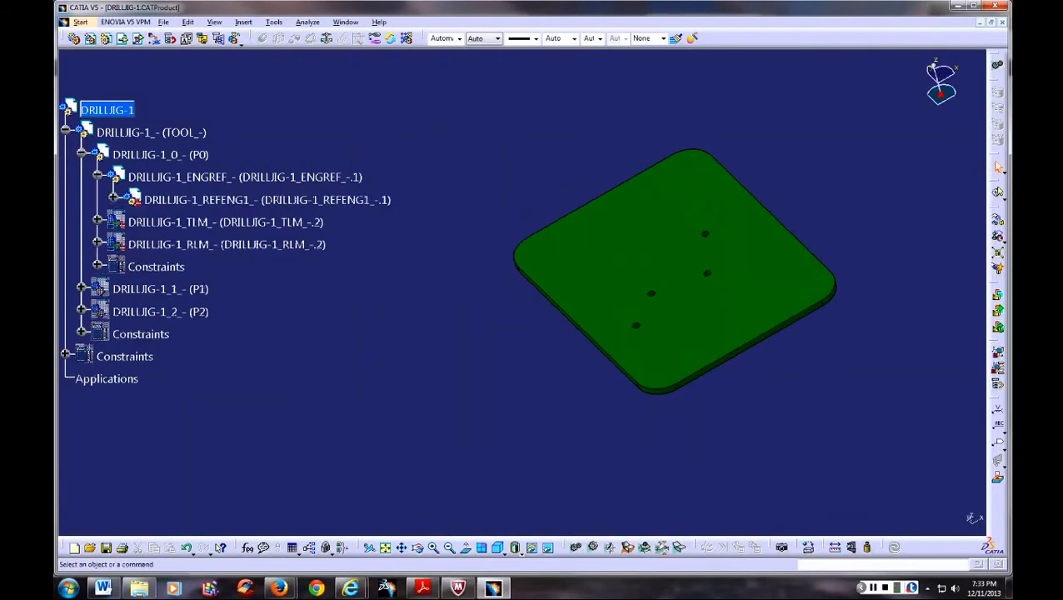
pyautogui.click(113, 200)
pyautogui.click(129, 221)
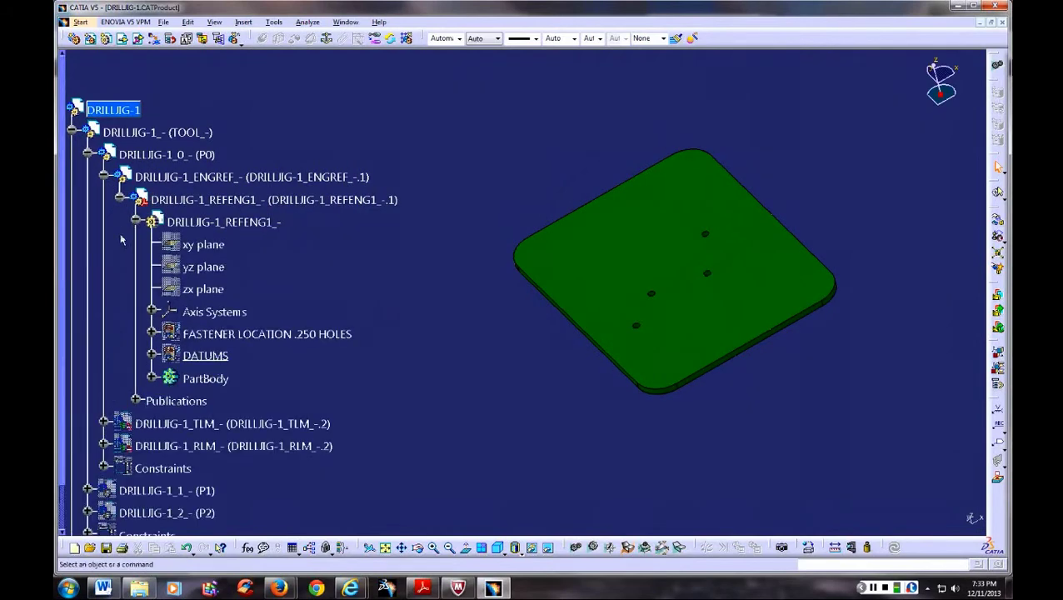
pyautogui.scroll(-2, 154, 350)
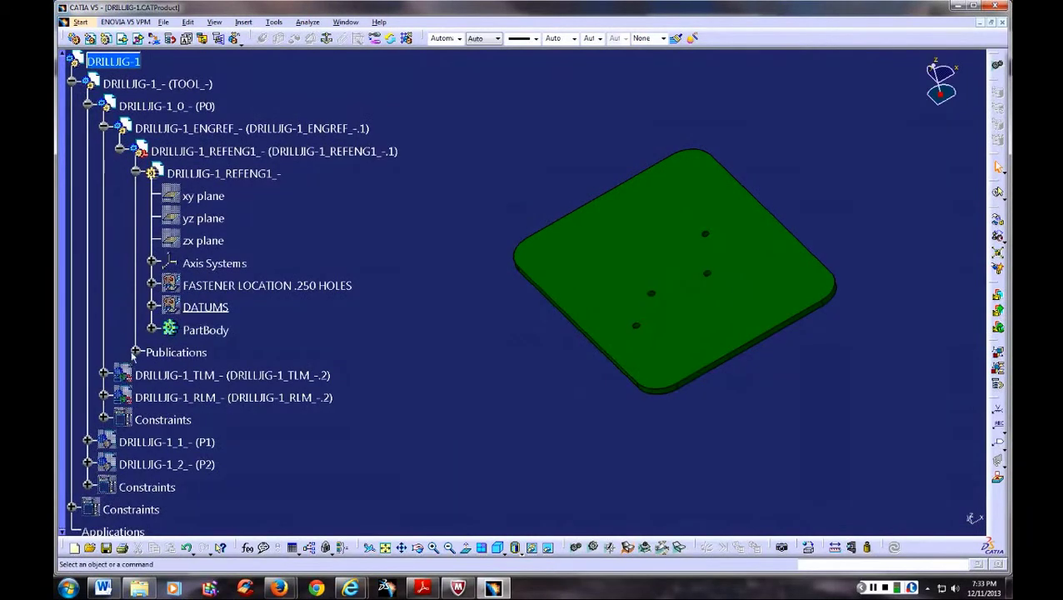
pyautogui.click(151, 307)
pyautogui.scroll(-2, 154, 310)
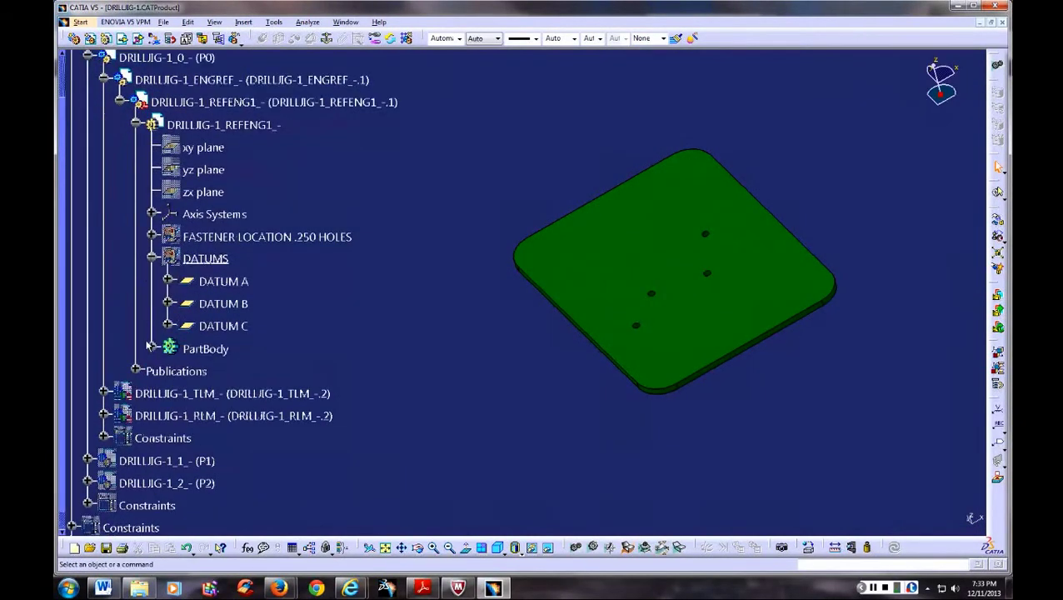
pyautogui.rightClick(213, 258)
pyautogui.click(232, 293)
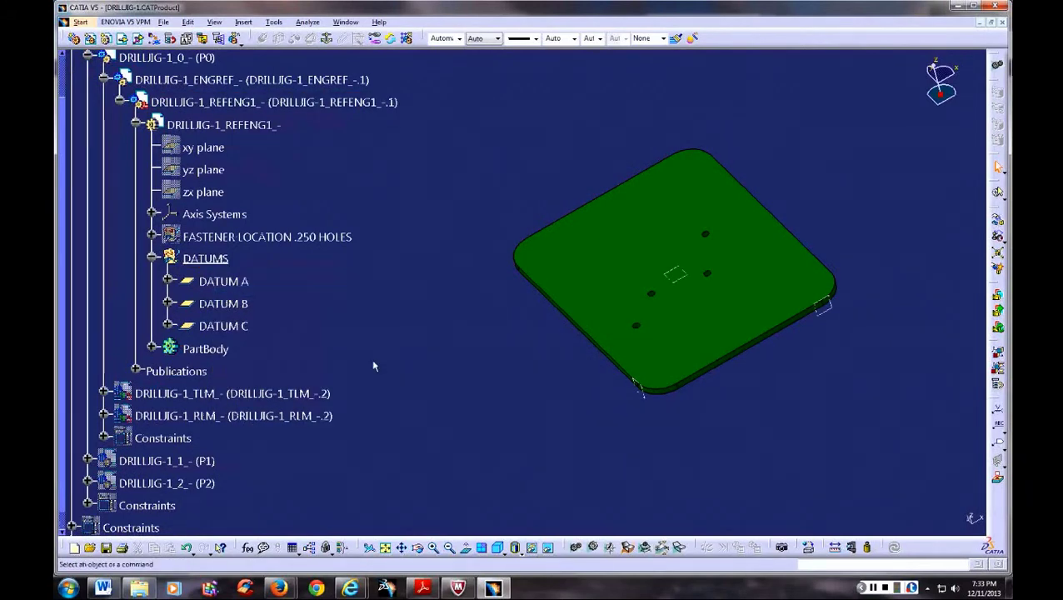
# Step: Expand Publications to list the published holes and datums, then collapse REFENG1
pyautogui.moveTo(718, 425)
pyautogui.mouseDown(button='middle')
pyautogui.moveTo(629, 322)
pyautogui.moveTo(689, 408)
pyautogui.mouseUp(button='middle')
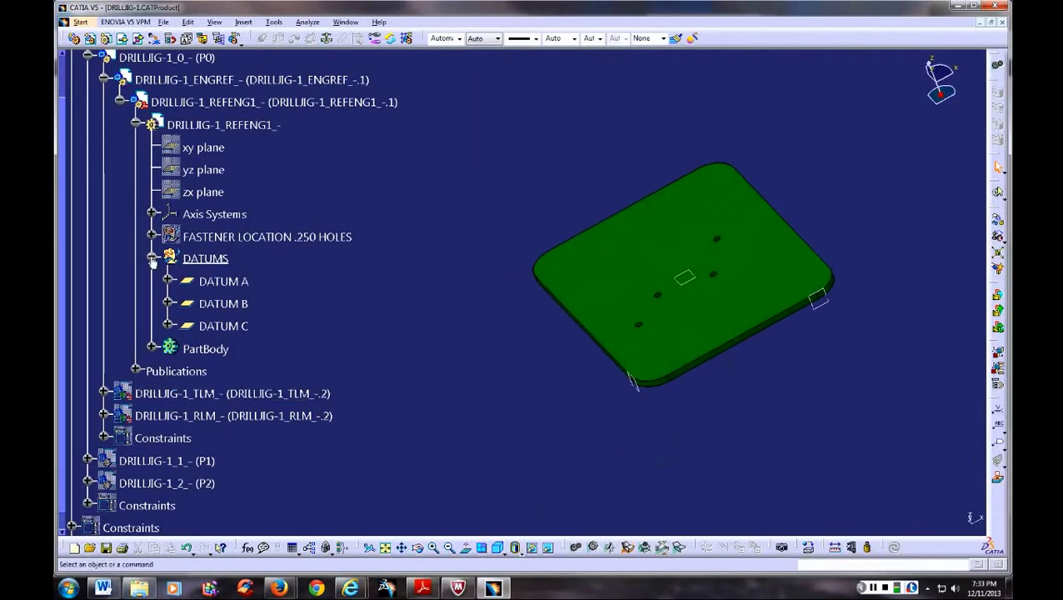
pyautogui.click(139, 368)
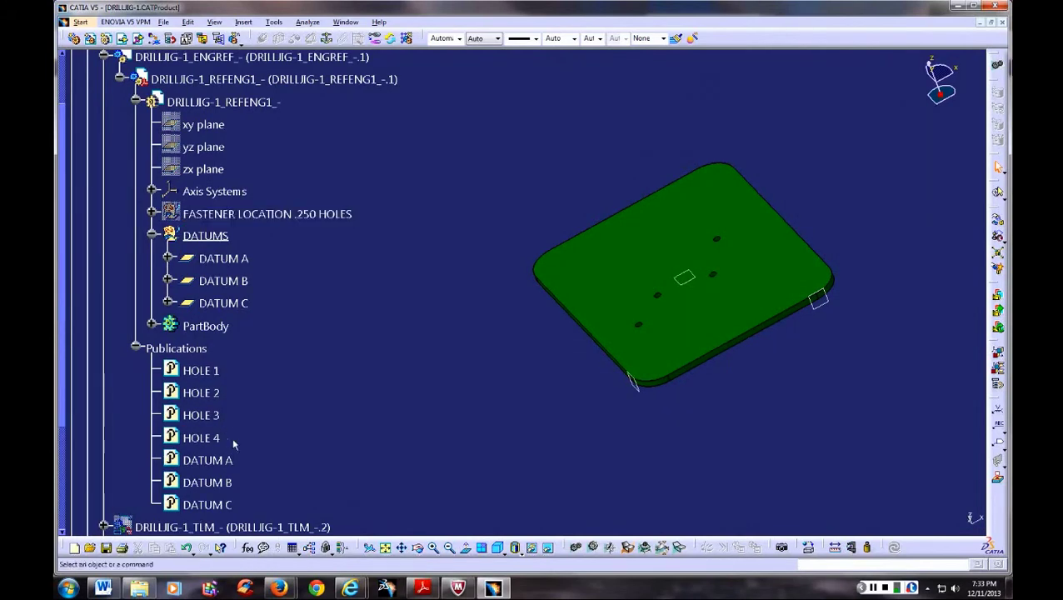
pyautogui.moveTo(380, 396)
pyautogui.mouseDown(button='middle')
pyautogui.moveTo(321, 406)
pyautogui.moveTo(200, 392)
pyautogui.mouseUp(button='middle')
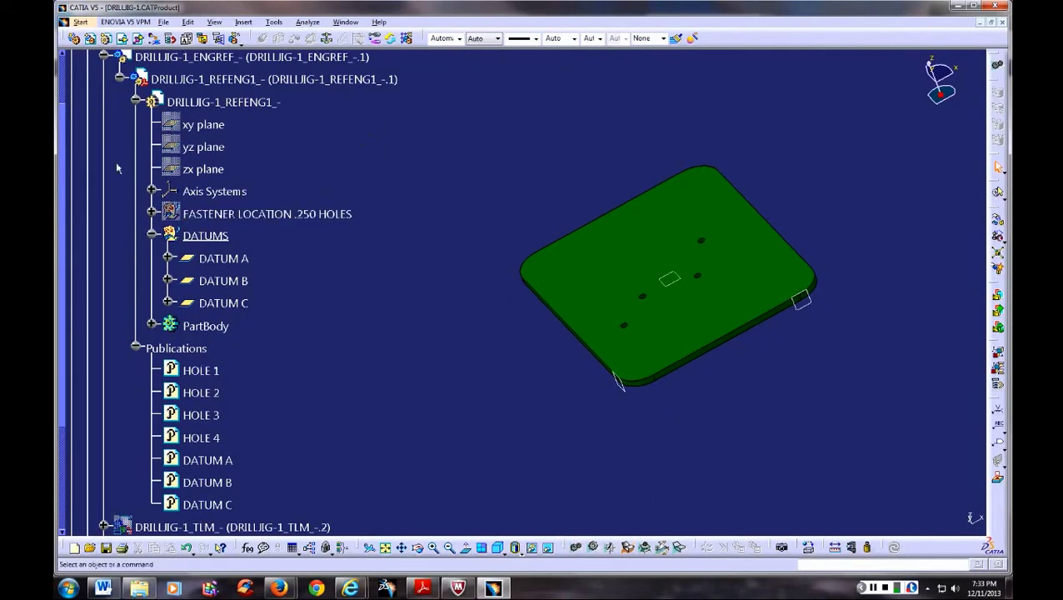
pyautogui.click(120, 79)
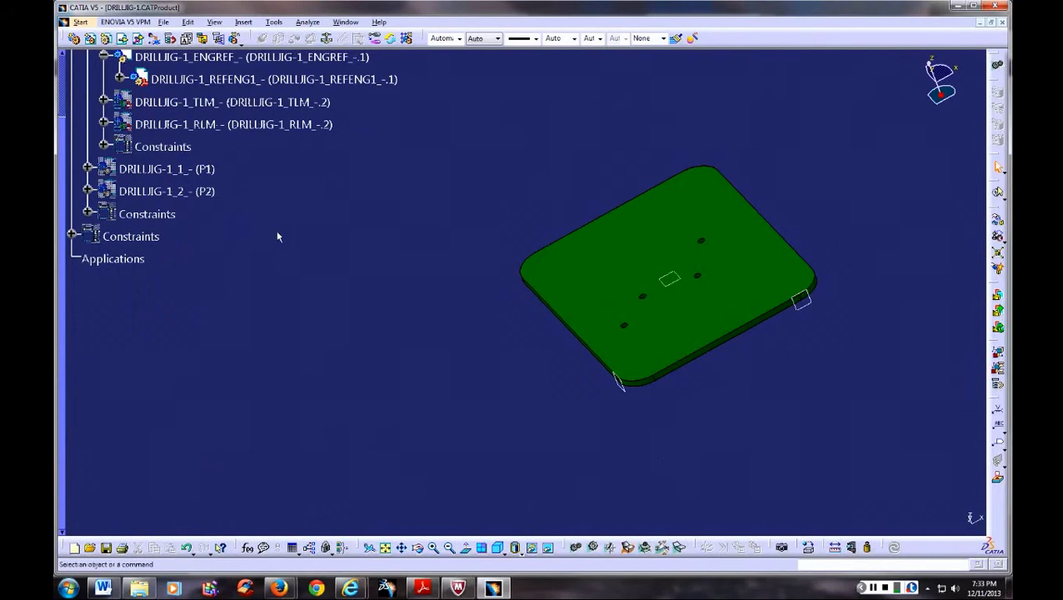
# Step: Expand the TLM part's External References and Publications to list HOLE 1–4 and DATUM A–C
pyautogui.moveTo(276, 229)
pyautogui.mouseDown(button='middle')
pyautogui.moveTo(240, 238)
pyautogui.moveTo(232, 254)
pyautogui.mouseUp(button='middle')
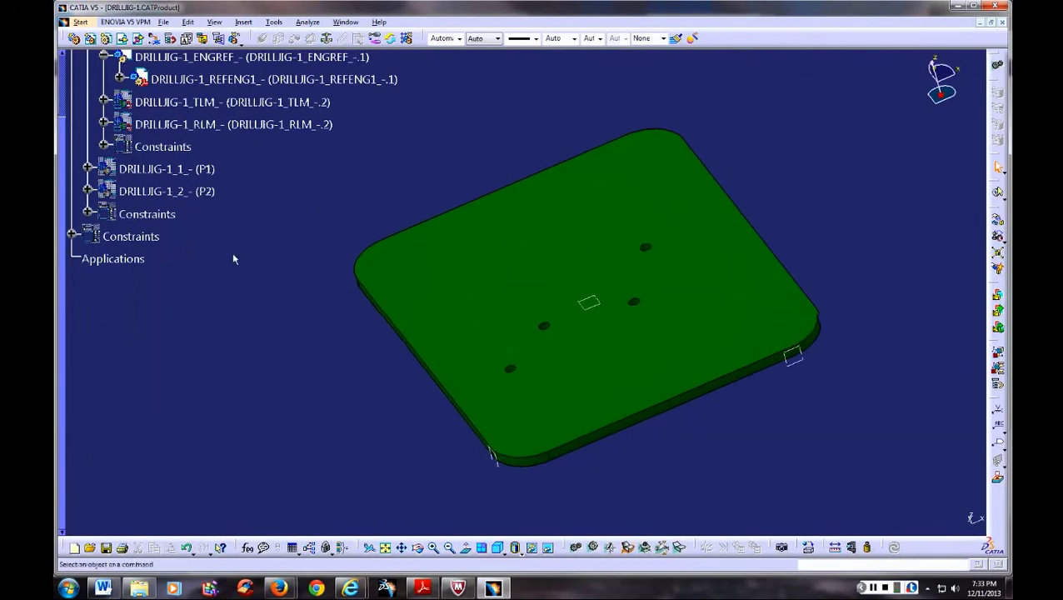
pyautogui.click(104, 102)
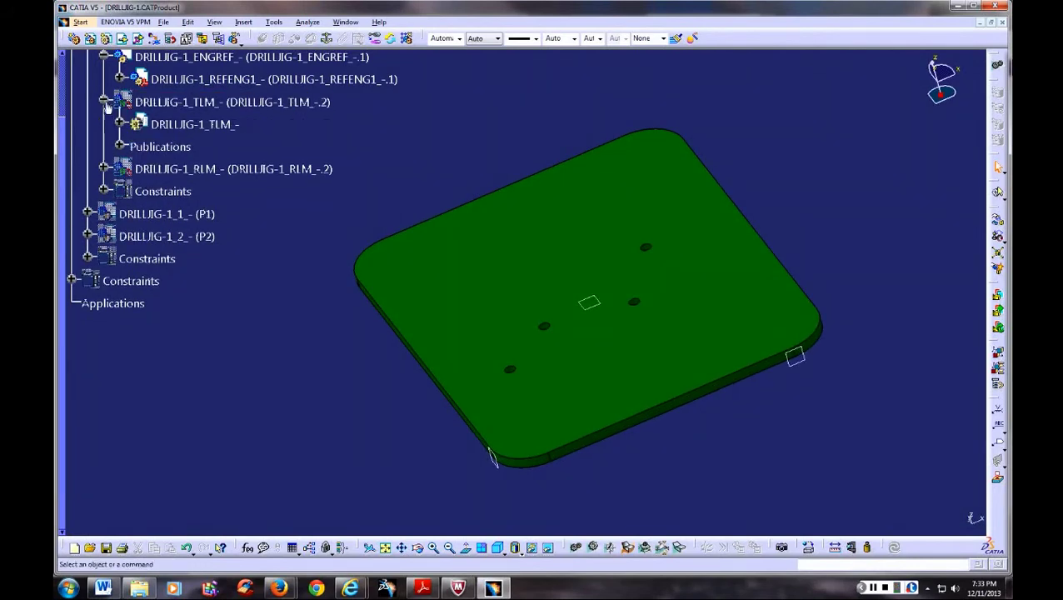
pyautogui.click(120, 124)
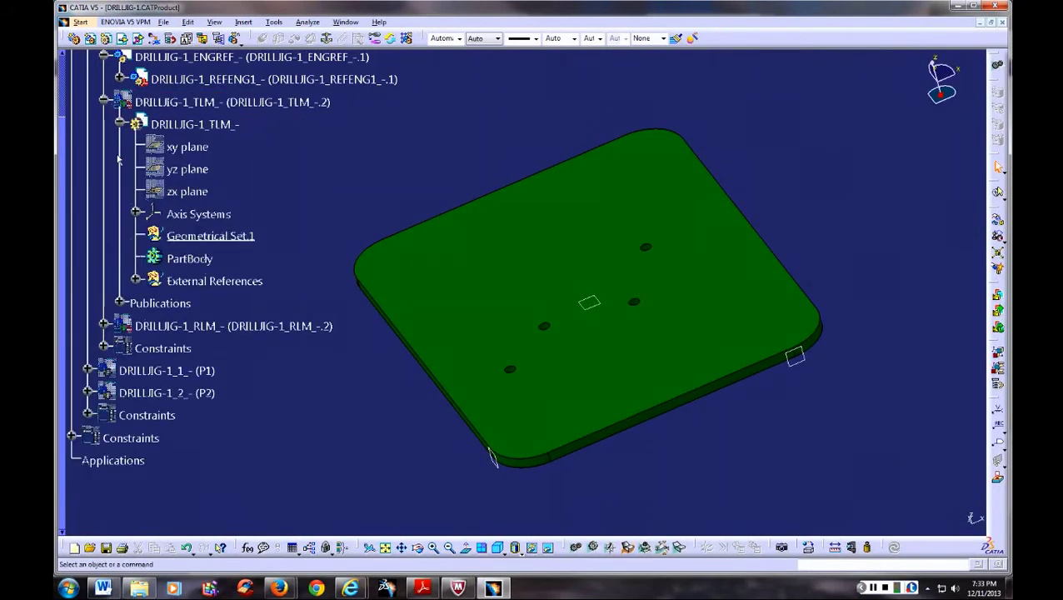
pyautogui.click(136, 281)
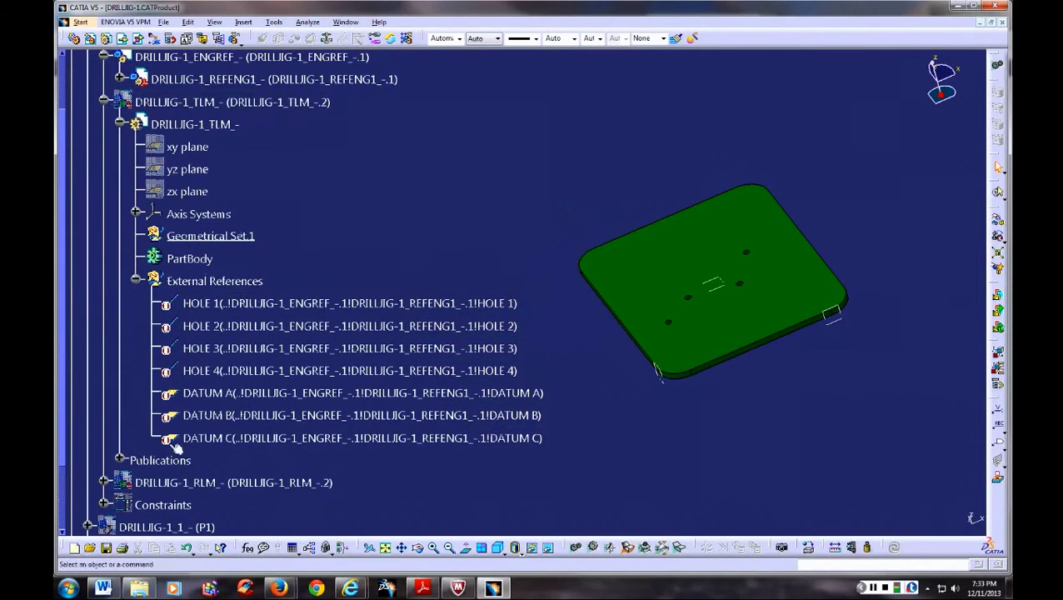
pyautogui.click(120, 460)
pyautogui.scroll(-2, 120, 375)
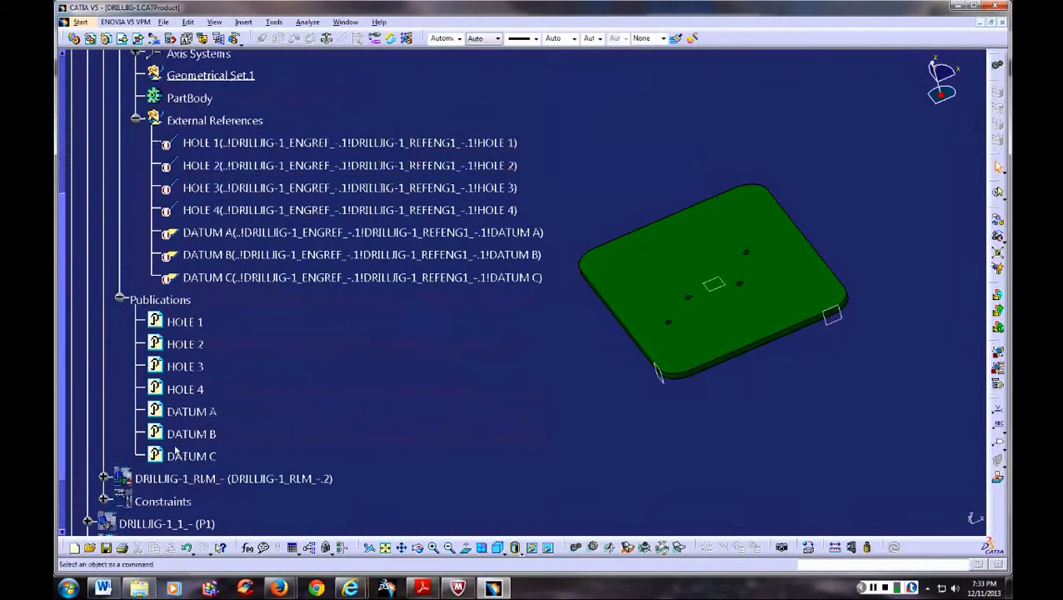
pyautogui.scroll(-2, 104, 438)
# Step: Expand the DRILLJIG-1_RLM component and collapse External References again
pyautogui.click(104, 429)
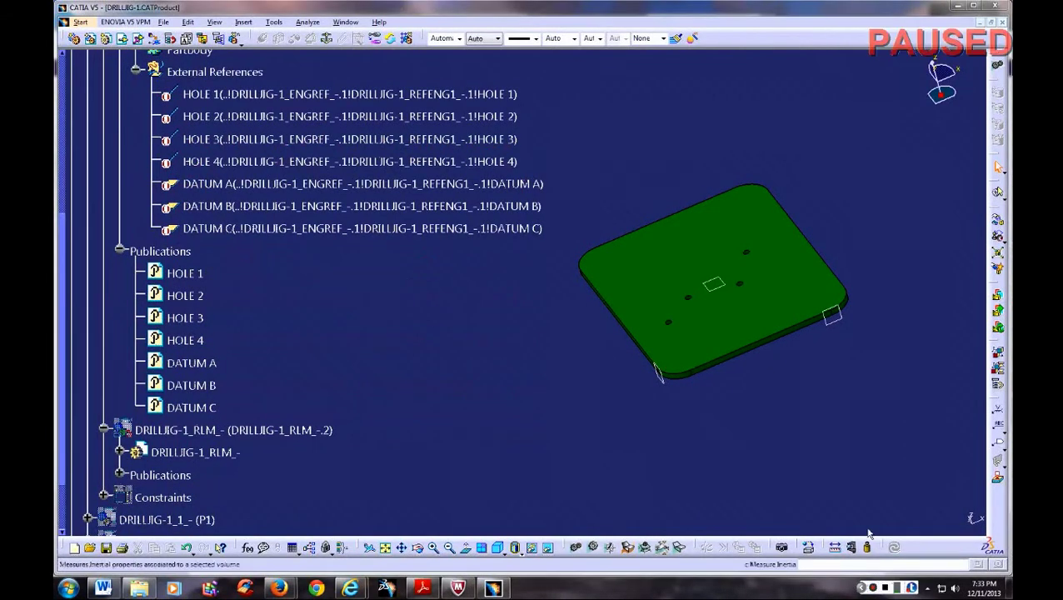
pyautogui.scroll(2, 421, 375)
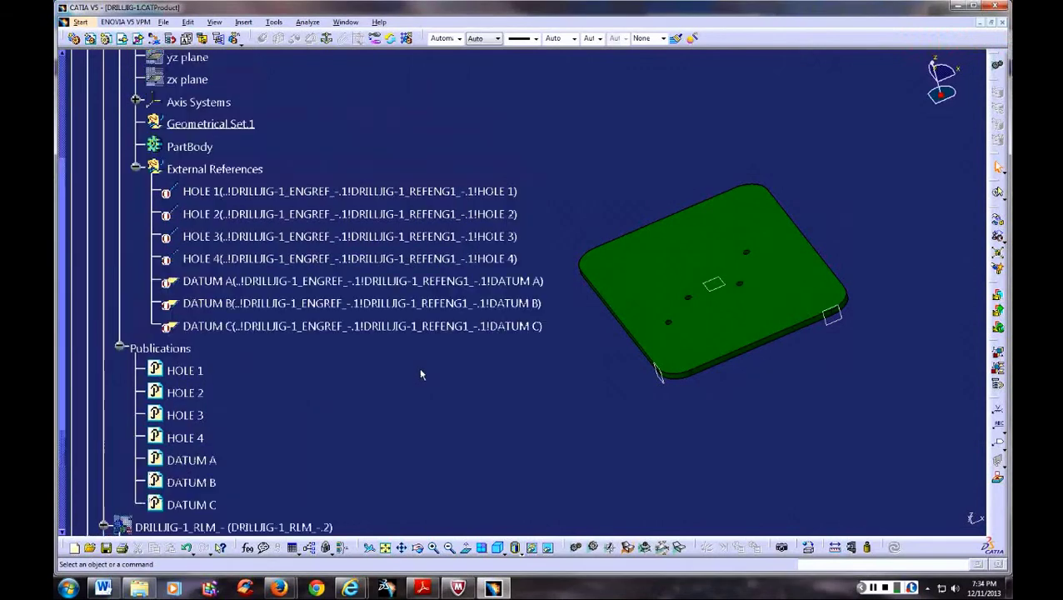
pyautogui.click(135, 168)
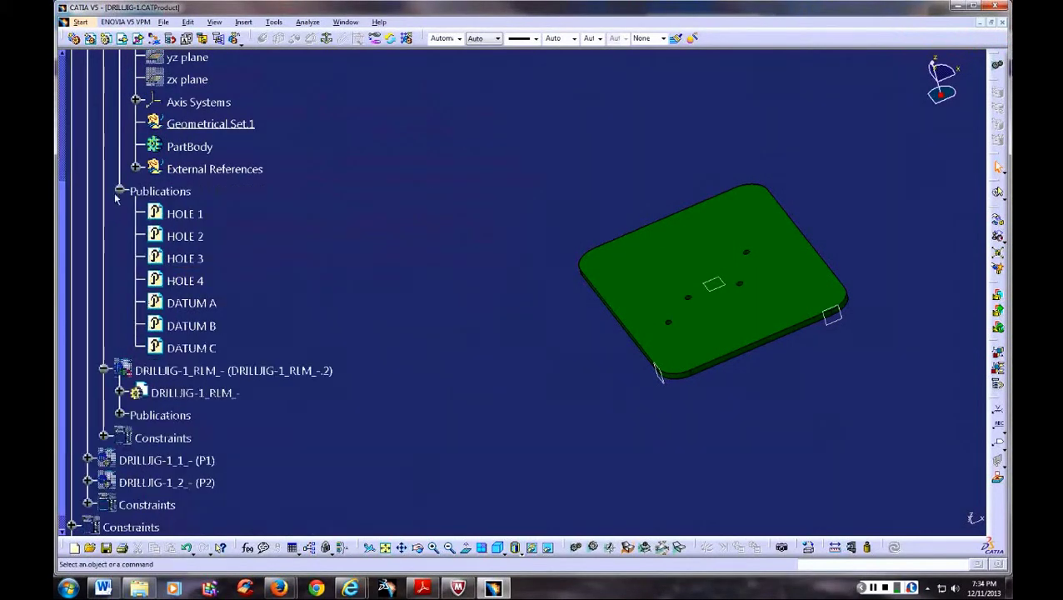
pyautogui.click(119, 190)
pyautogui.scroll(4, 118, 198)
# Step: Collapse the TLM branch and show the RLM part's hole guide lines
pyautogui.click(104, 184)
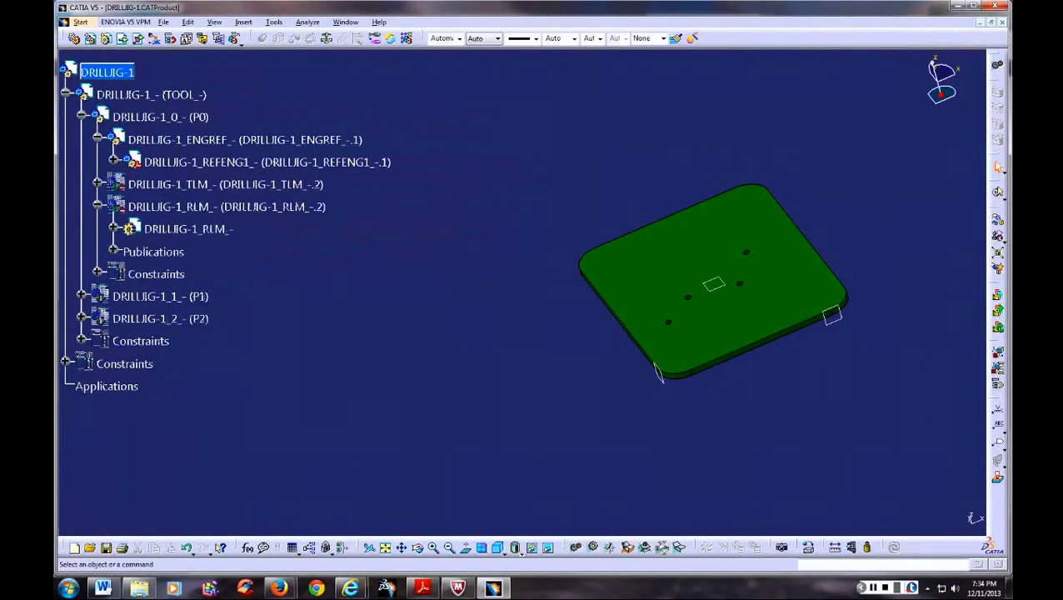
pyautogui.scroll(-2, 150, 190)
pyautogui.scroll(2, 151, 188)
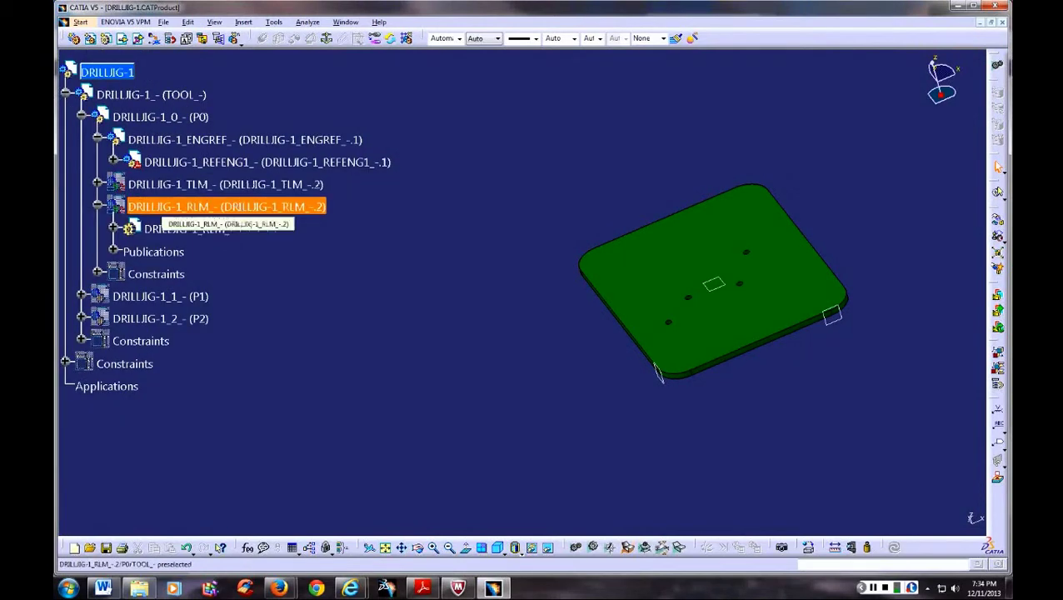
pyautogui.rightClick(236, 208)
pyautogui.click(250, 238)
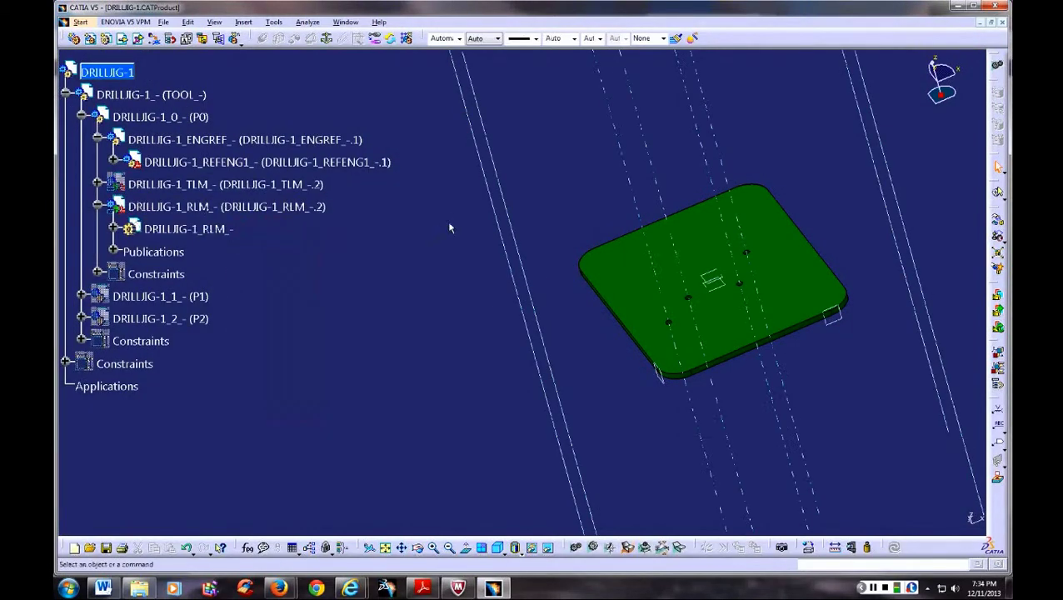
pyautogui.moveTo(447, 221); pyautogui.dragTo(445, 227, button='middle')
pyautogui.click(573, 198)
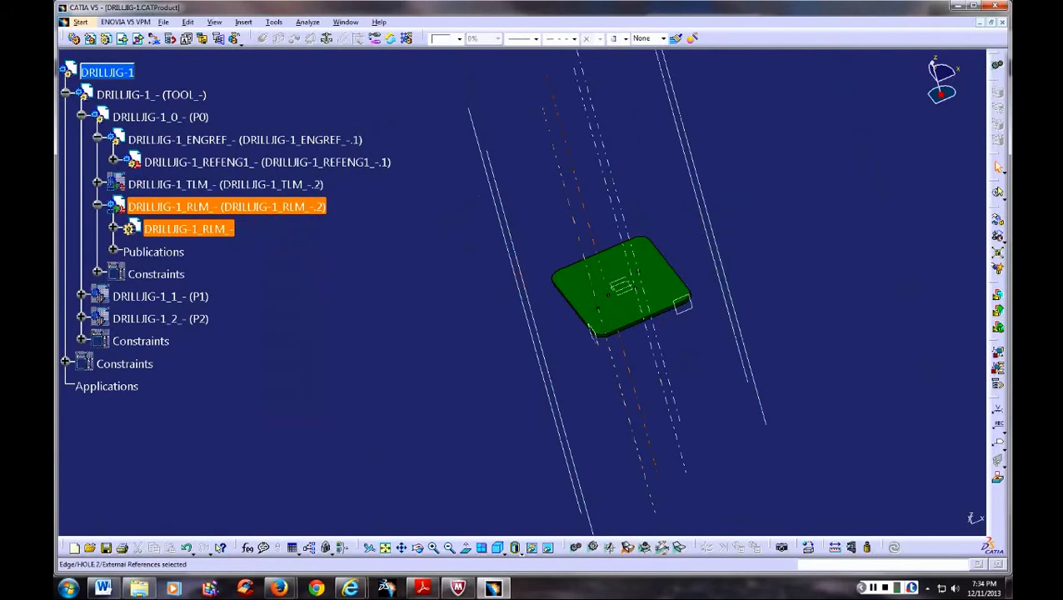
pyautogui.click(617, 173)
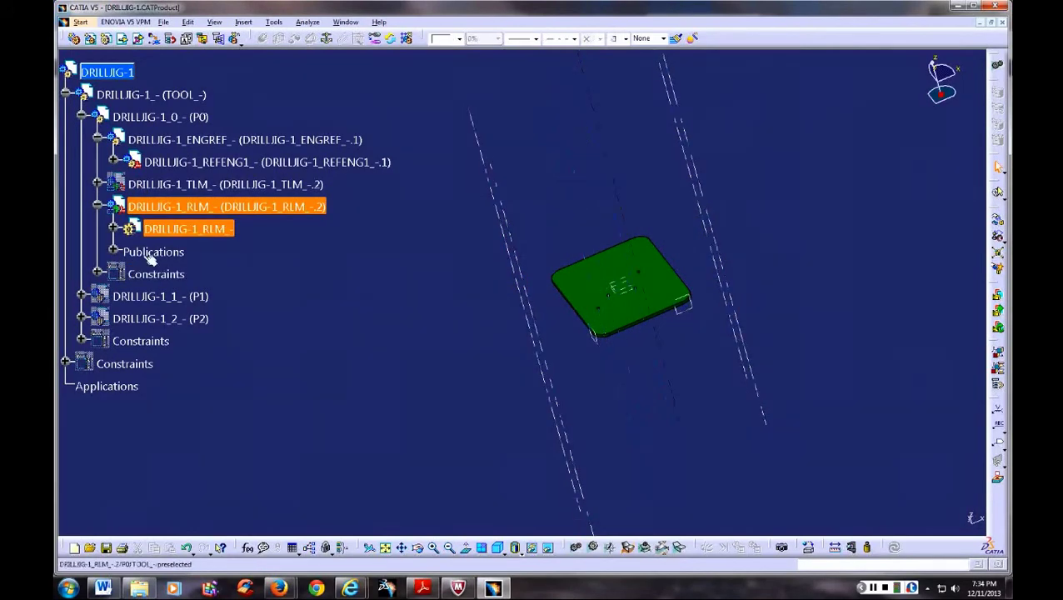
# Step: Expand the RLM part's Publications and highlight INDEX PLATE HOLE 1 through 4
pyautogui.click(114, 230)
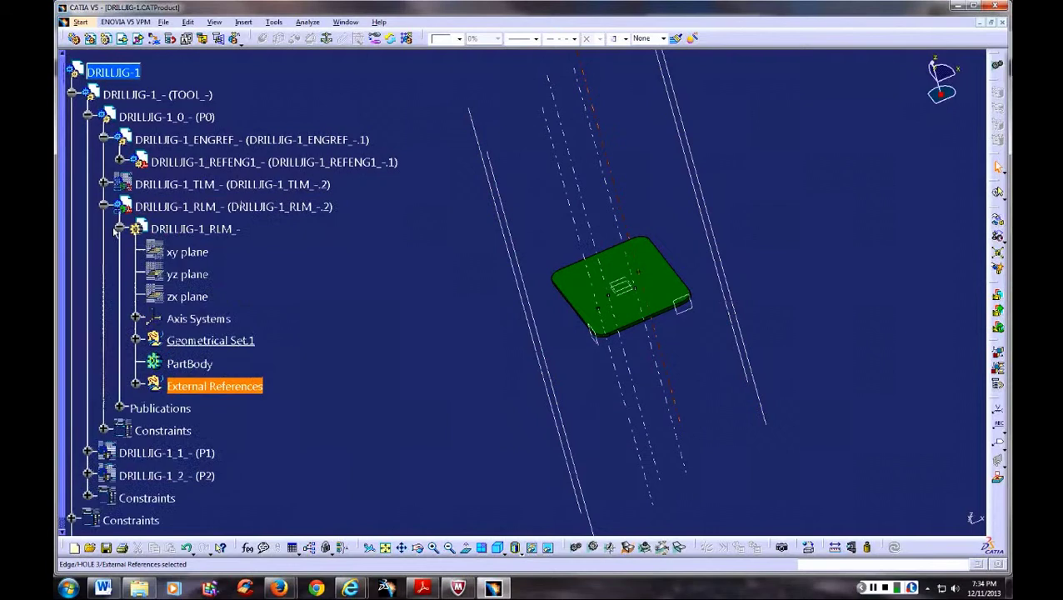
pyautogui.click(120, 310)
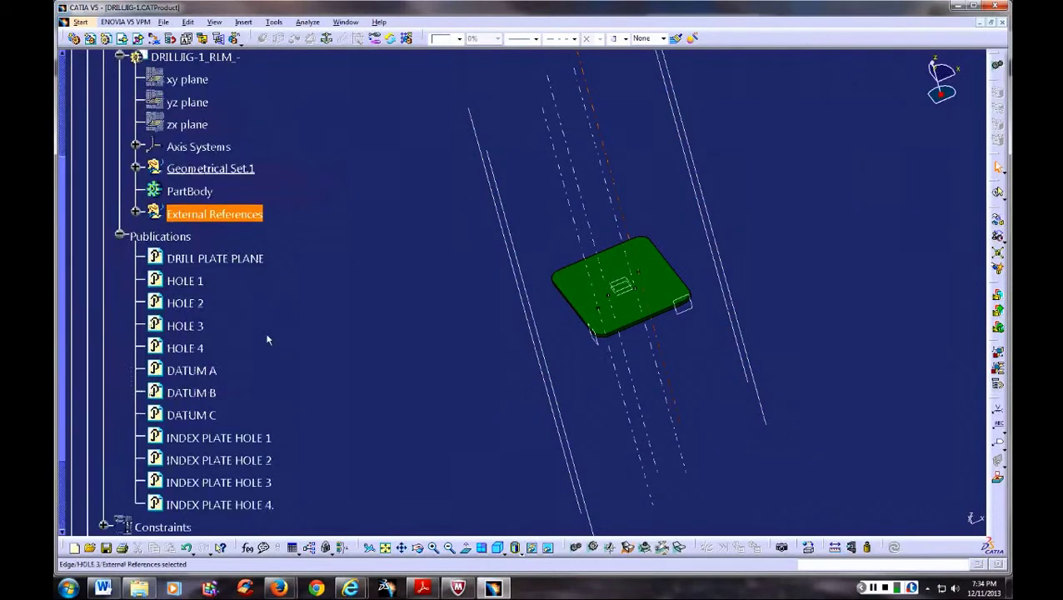
pyautogui.click(218, 340)
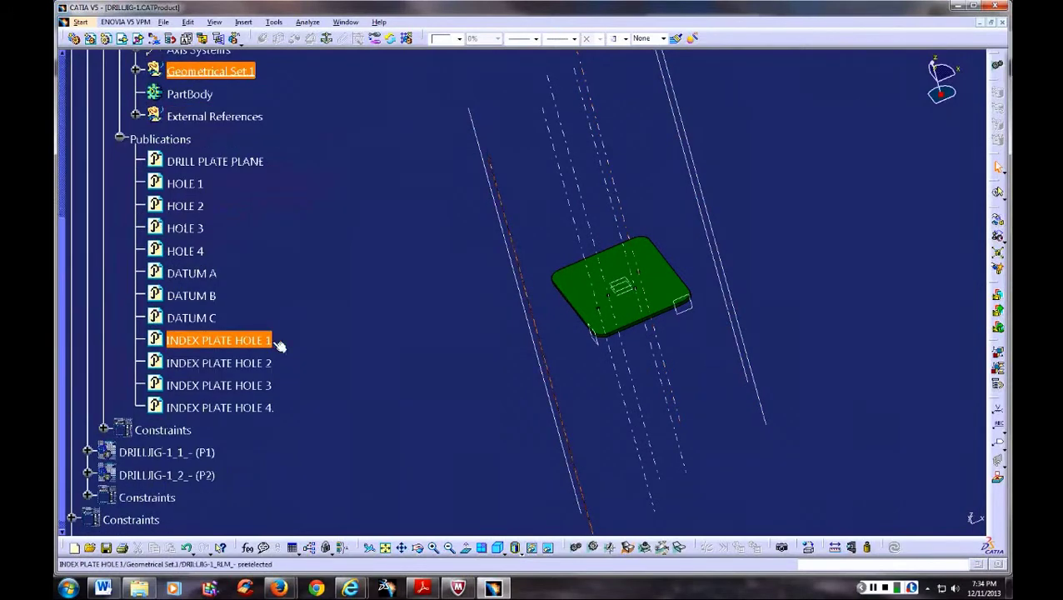
pyautogui.click(246, 365)
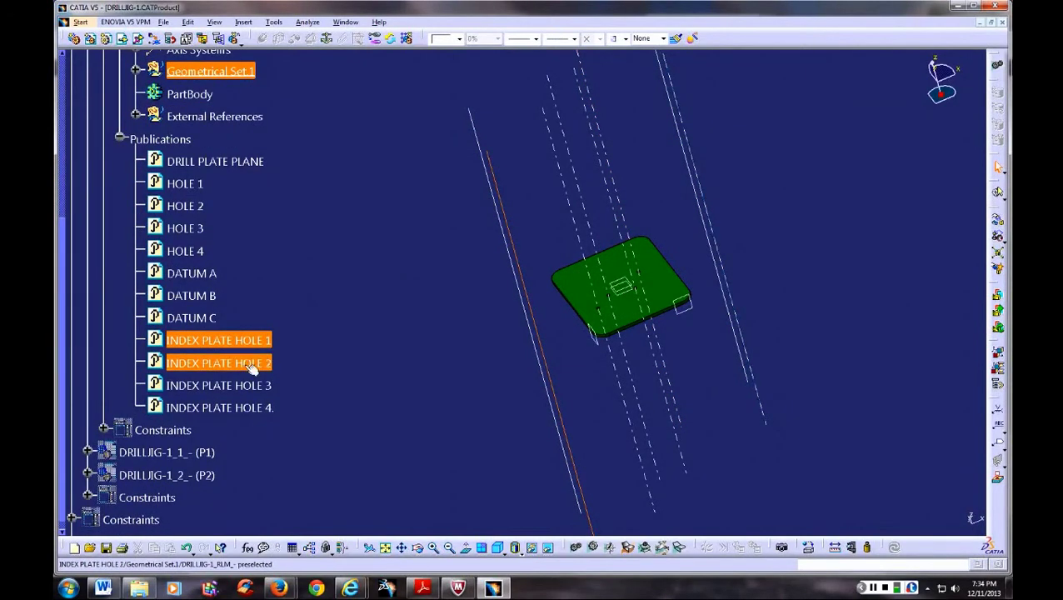
pyautogui.keyDown('ctrl'); pyautogui.click(245, 385); pyautogui.keyUp('ctrl')
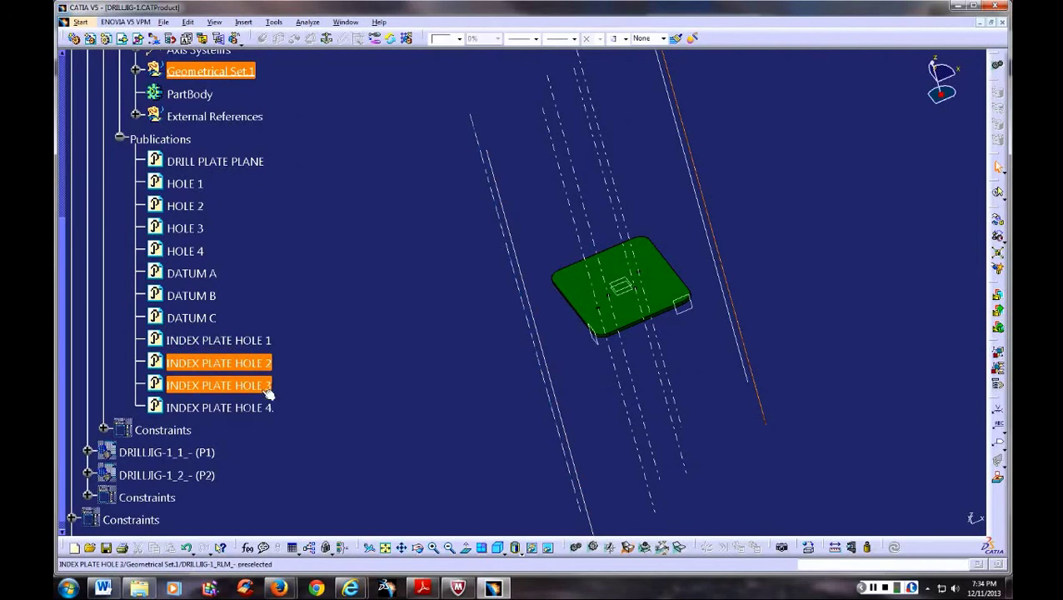
pyautogui.click(269, 389)
pyautogui.click(271, 410)
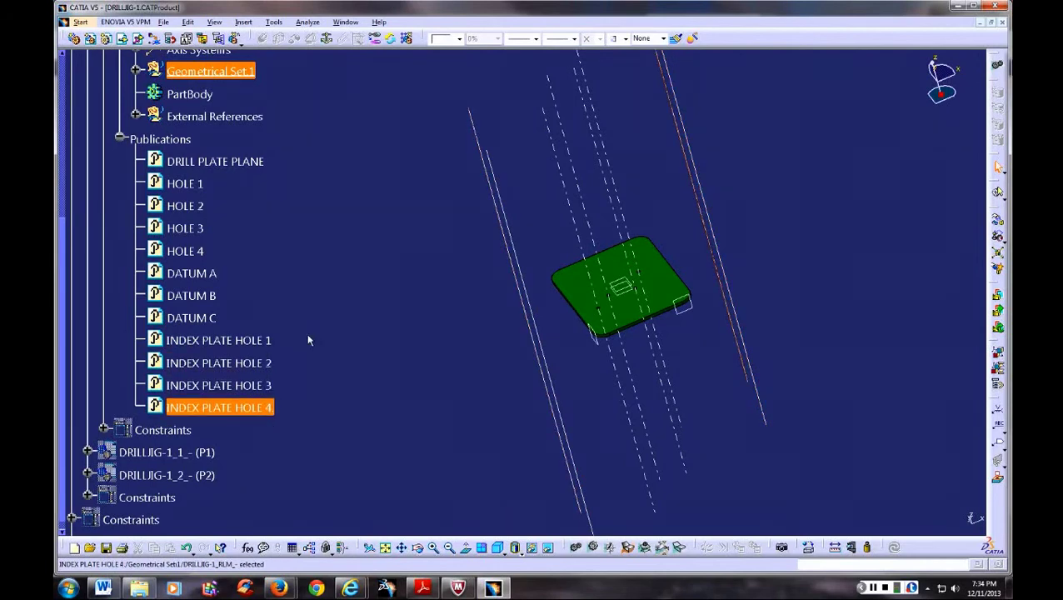
# Step: Highlight the published HOLE 1–4 and DATUM A, B and C references in turn
pyautogui.click(193, 184)
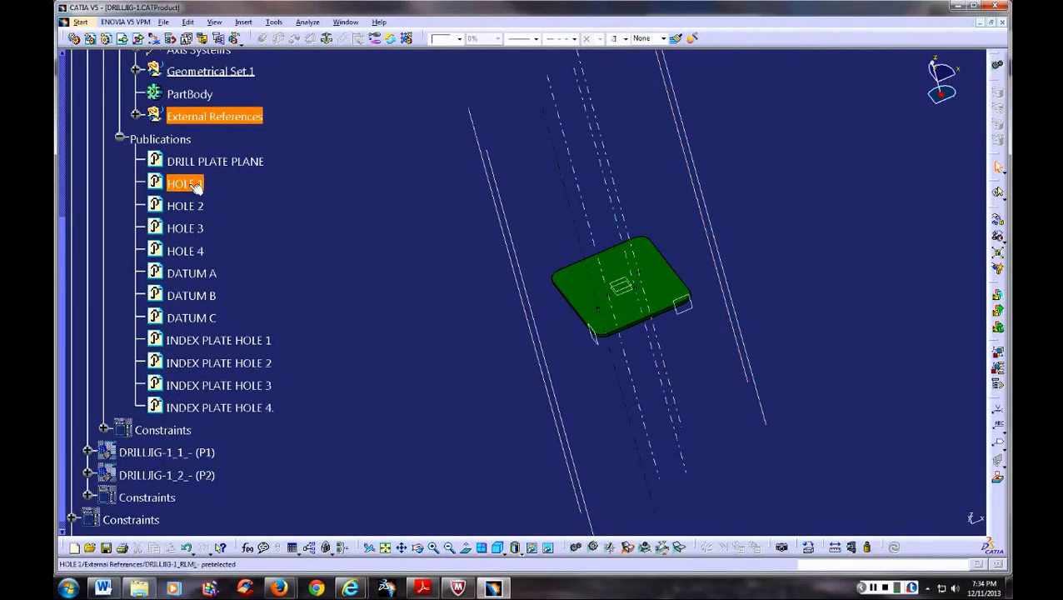
pyautogui.click(193, 208)
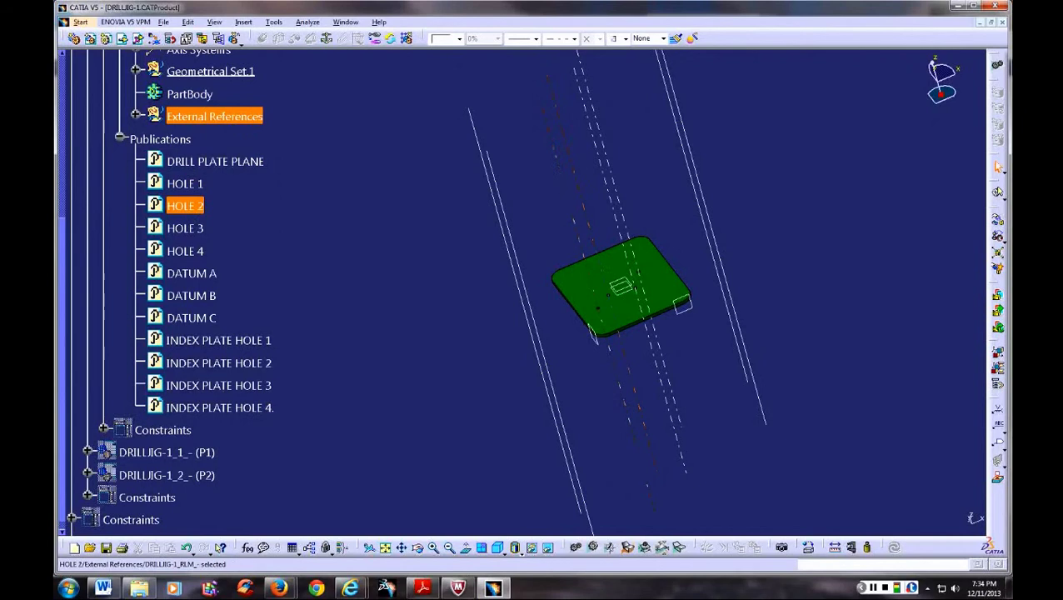
pyautogui.click(184, 229)
pyautogui.click(187, 251)
pyautogui.click(206, 274)
pyautogui.click(214, 297)
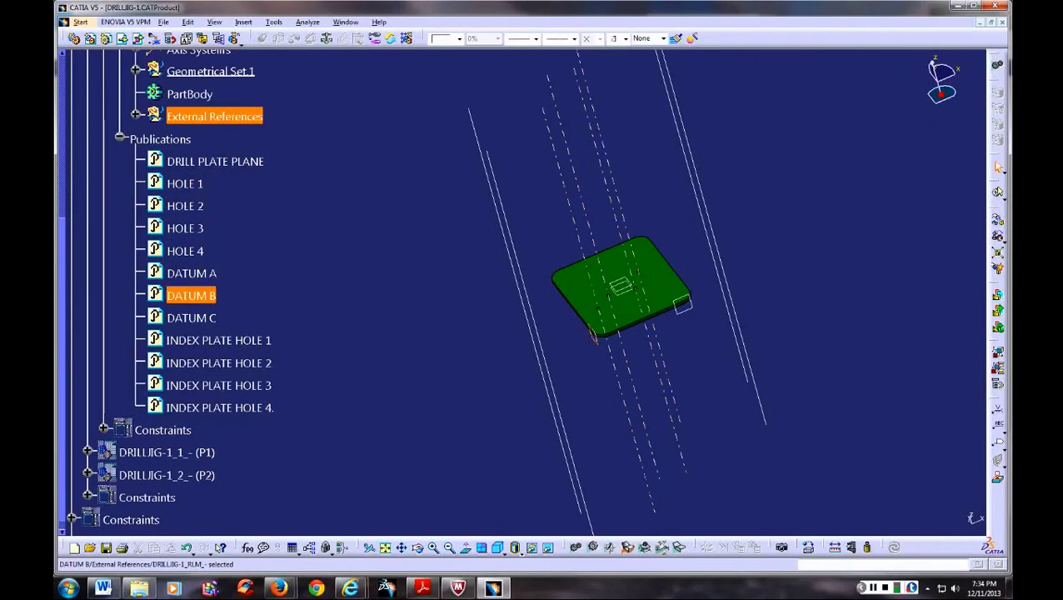
pyautogui.click(208, 318)
# Step: Re-check INDEX PLATE HOLE 1–4 against the guide lines from a rotated view
pyautogui.moveTo(357, 312); pyautogui.dragTo(387, 325, button='middle')
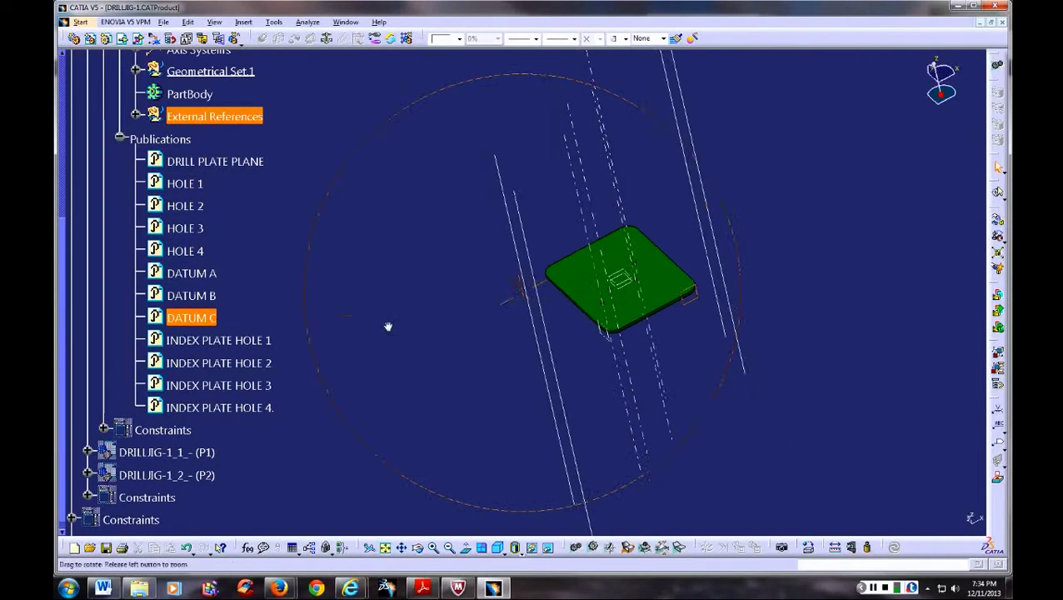
pyautogui.click(251, 341)
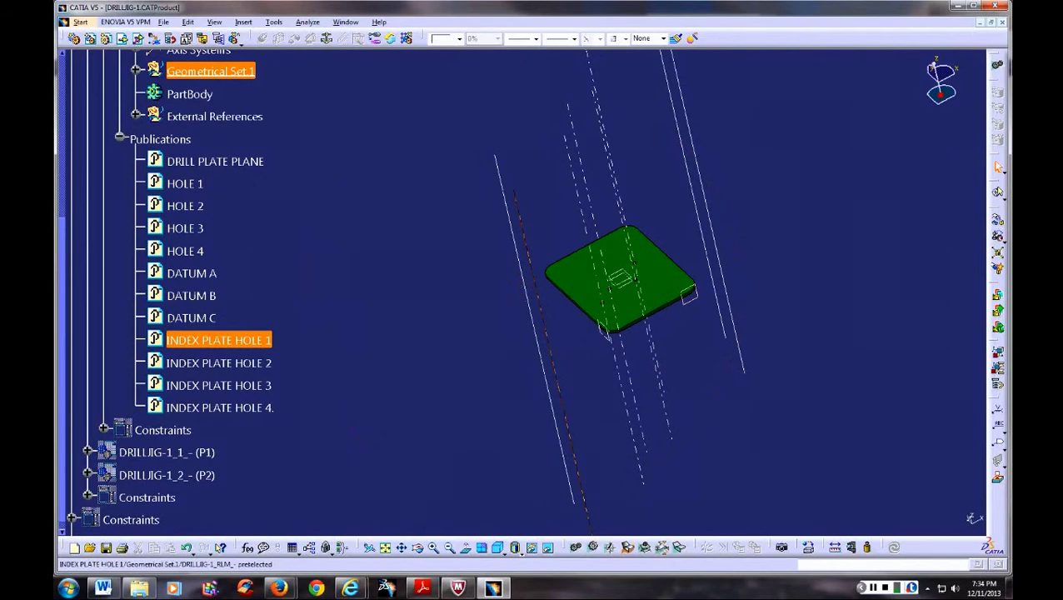
pyautogui.keyDown('ctrl'); pyautogui.click(263, 363); pyautogui.keyUp('ctrl')
pyautogui.click(263, 364)
pyautogui.keyDown('ctrl'); pyautogui.click(268, 383); pyautogui.keyUp('ctrl')
pyautogui.click(265, 385)
pyautogui.keyDown('ctrl'); pyautogui.click(263, 407); pyautogui.keyUp('ctrl')
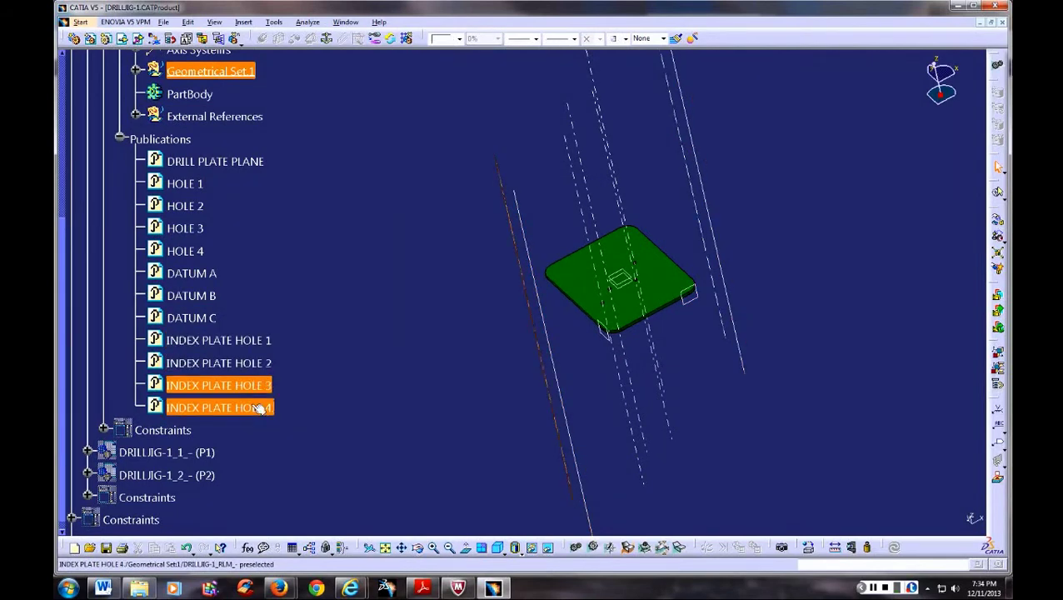
pyautogui.click(262, 407)
pyautogui.keyDown('ctrl'); pyautogui.click(199, 232); pyautogui.keyUp('ctrl')
# Step: Collapse the RLM Publications and part branches, then hide the green P0 plate
pyautogui.click(120, 139)
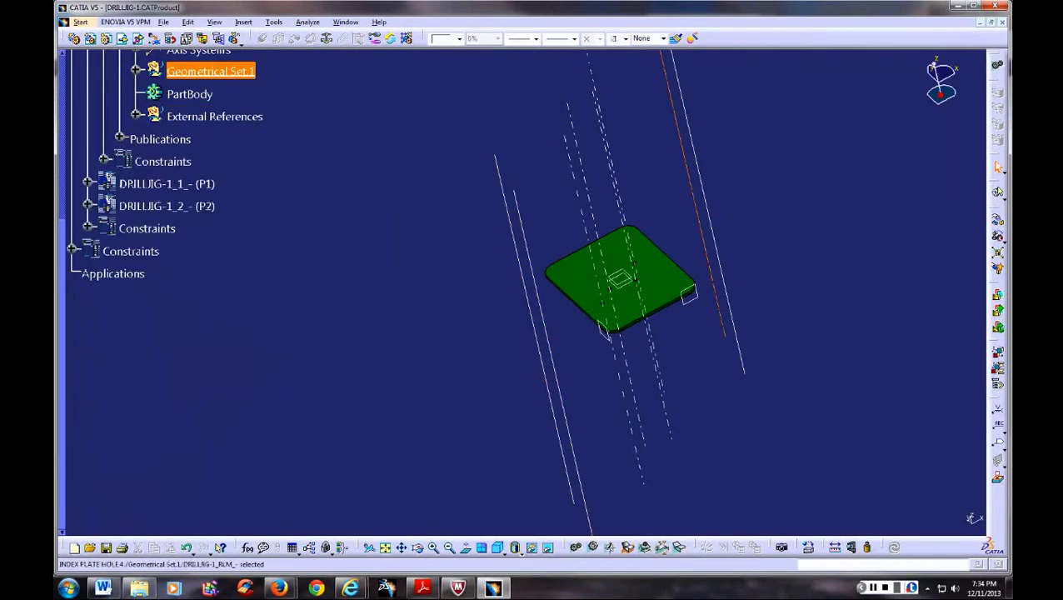
pyautogui.scroll(2, 127, 165)
pyautogui.scroll(1, 143, 200)
pyautogui.click(104, 132)
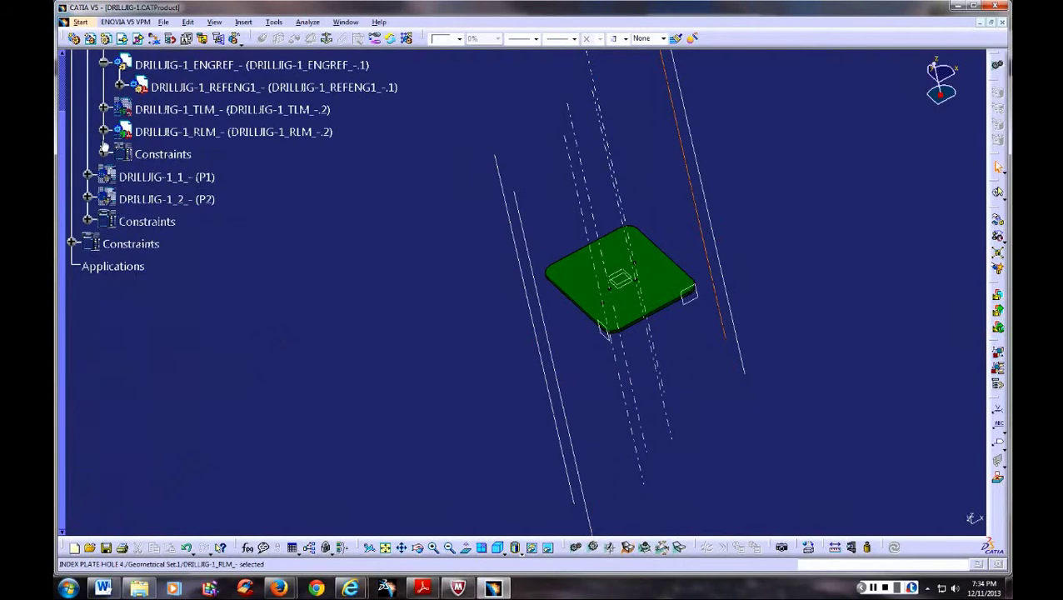
pyautogui.scroll(2, 197, 239)
pyautogui.scroll(2, 197, 242)
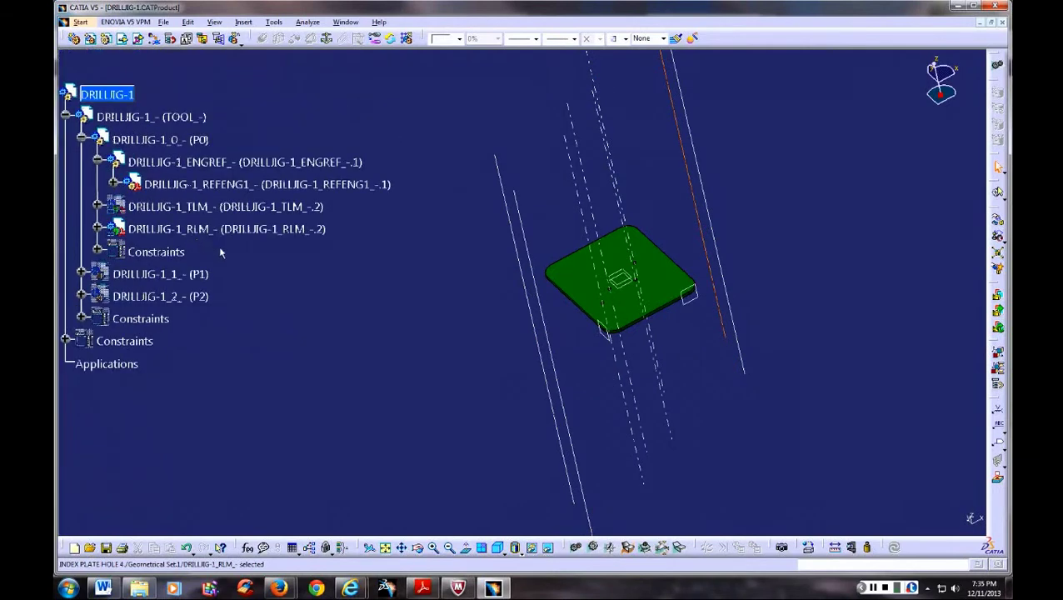
pyautogui.rightClick(161, 140)
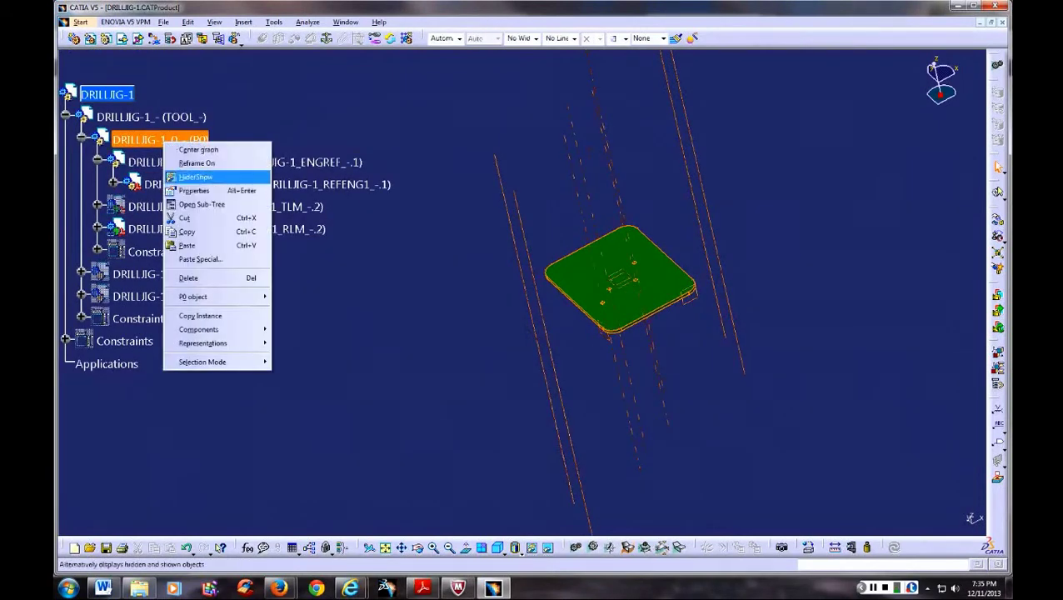
pyautogui.click(196, 177)
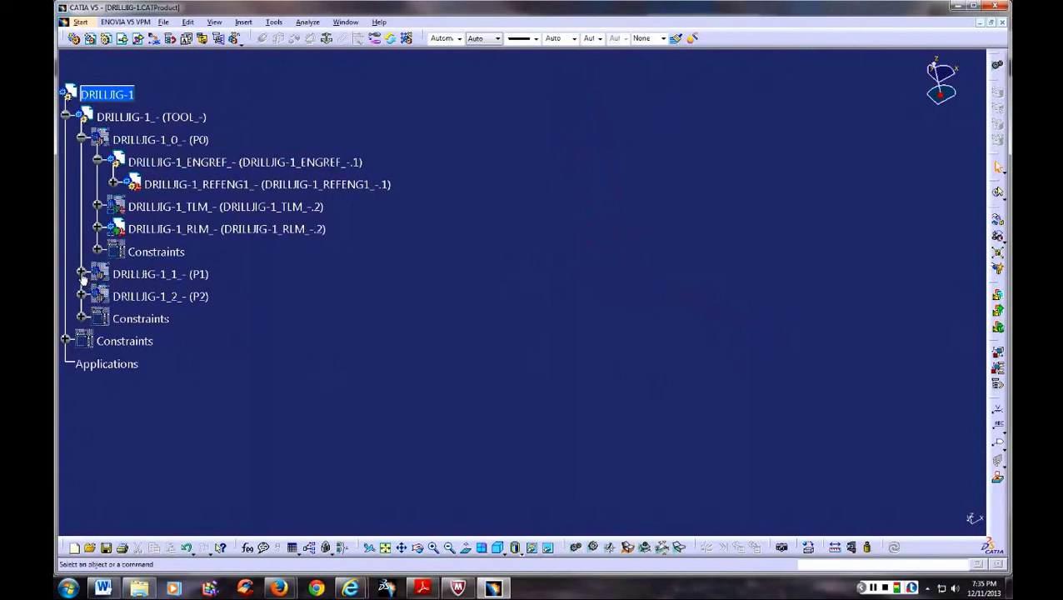
# Step: Expand P1 and show its blue baseplate with three machine dowels
pyautogui.click(82, 273)
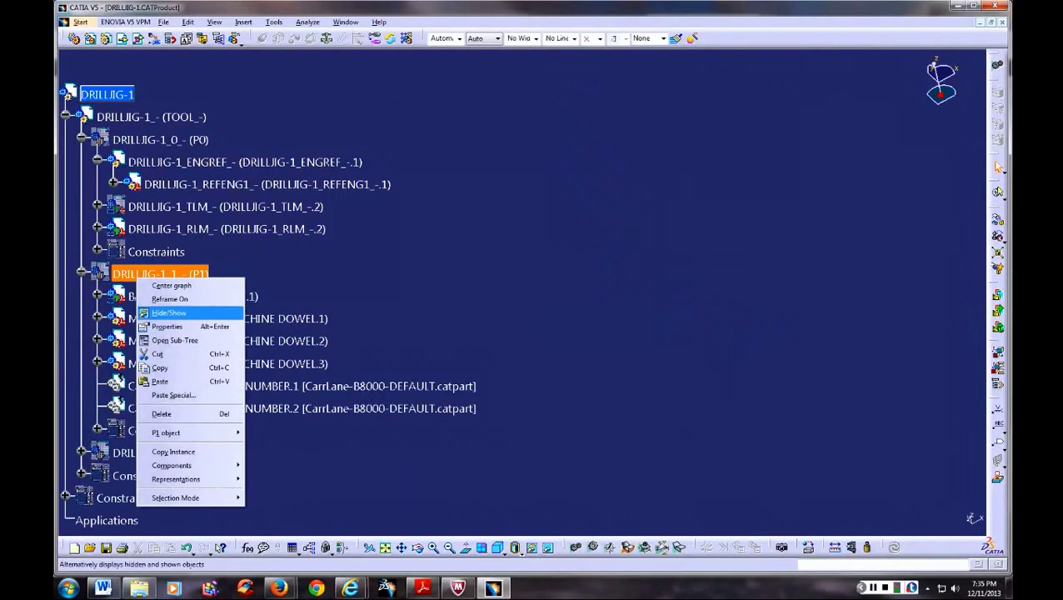
pyautogui.click(169, 313)
pyautogui.moveTo(596, 429); pyautogui.dragTo(563, 325, button='middle')
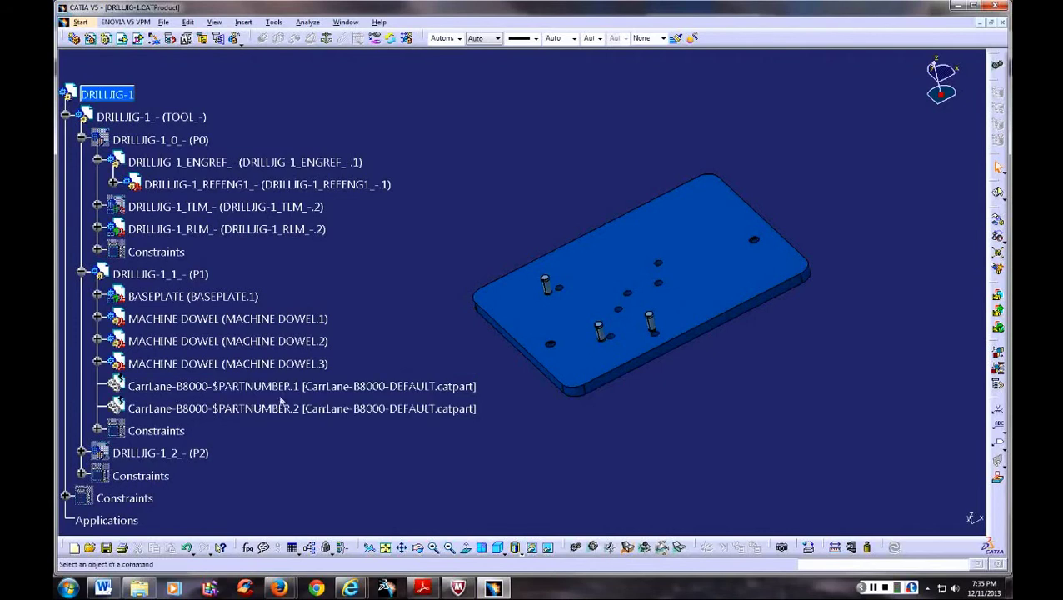
# Step: Pick out BASEPLATE and MACHINE DOWEL.3, expand P2, and hide the P1 base plate
pyautogui.click(237, 297)
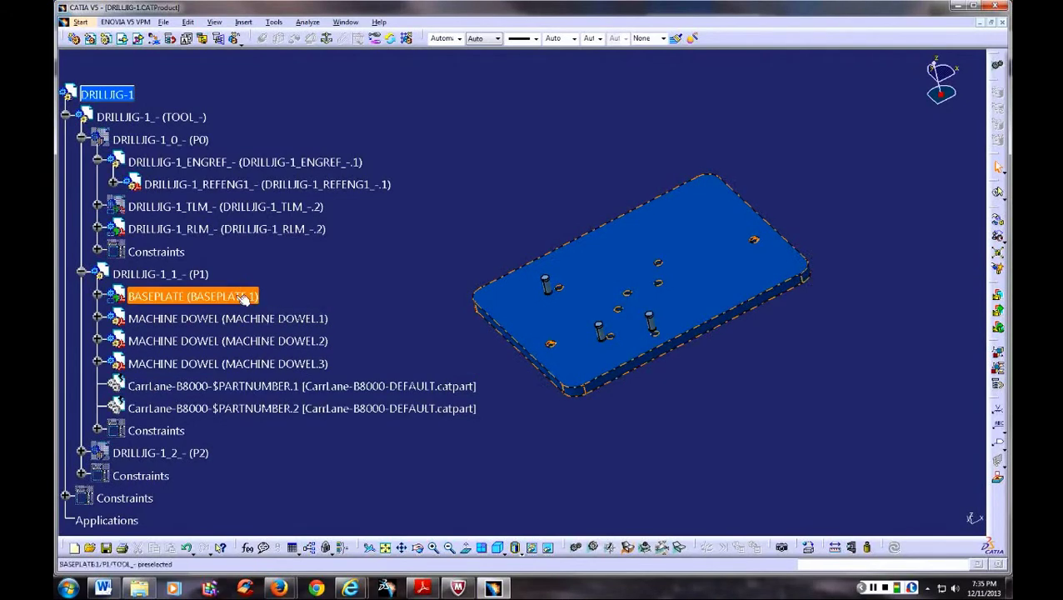
pyautogui.click(228, 363)
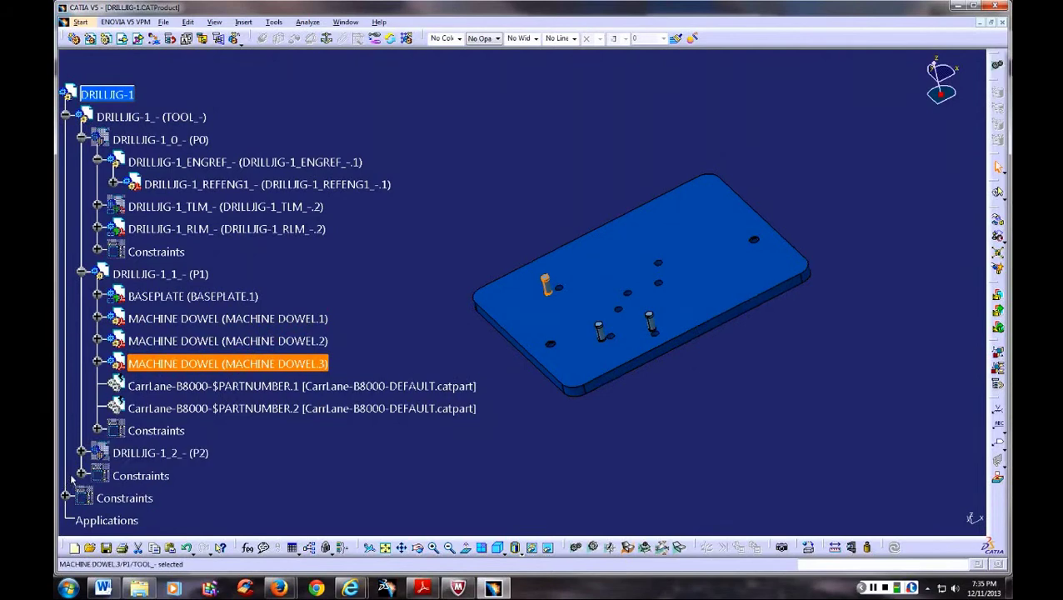
pyautogui.click(81, 452)
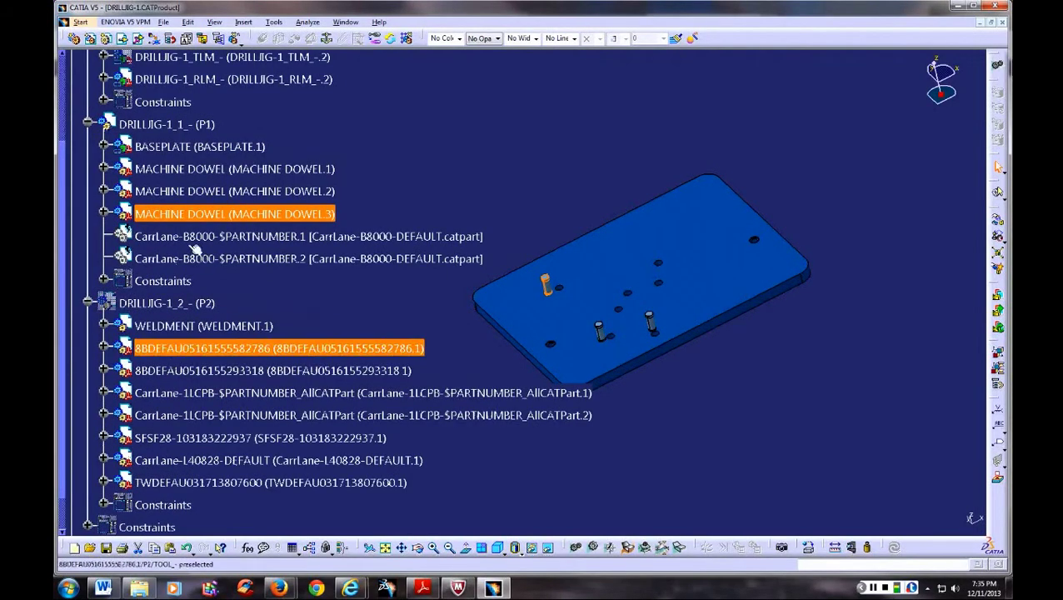
pyautogui.rightClick(200, 125)
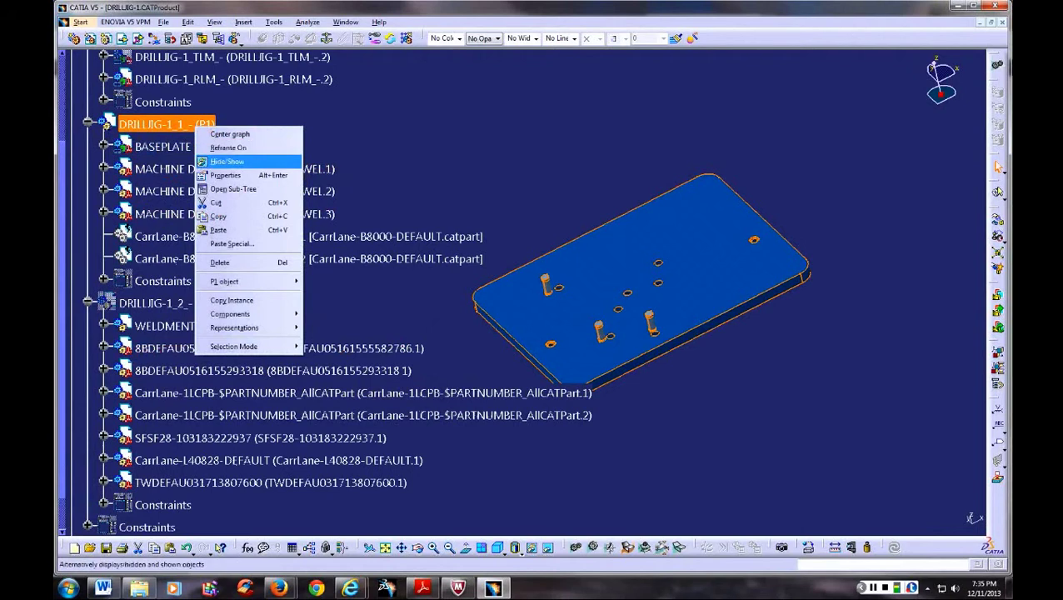
pyautogui.click(233, 160)
pyautogui.rightClick(165, 303)
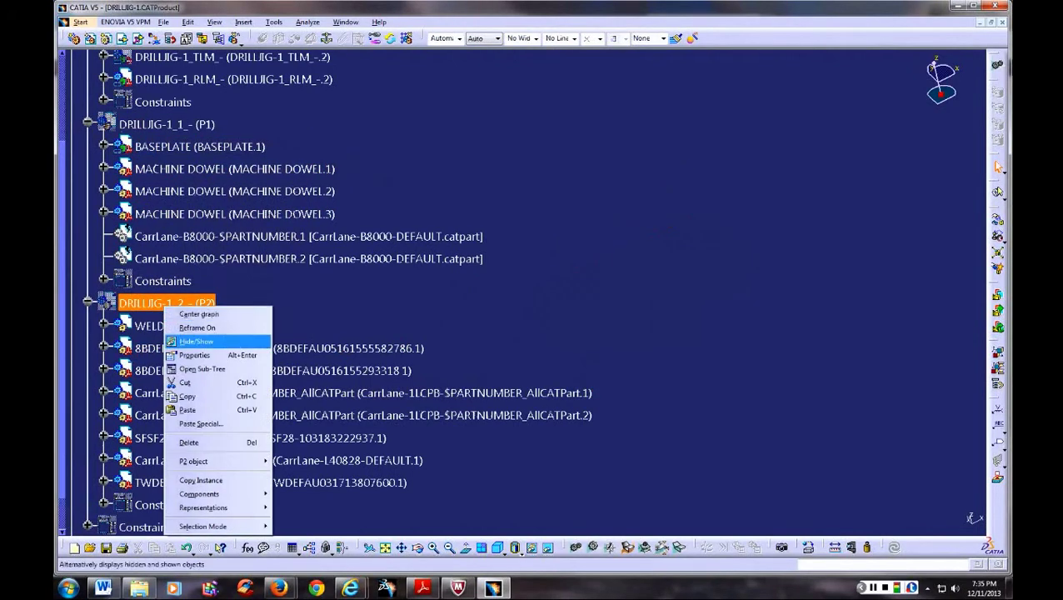
# Step: Show P2 and orbit around the weldment plate and its two clamp posts
pyautogui.click(175, 341)
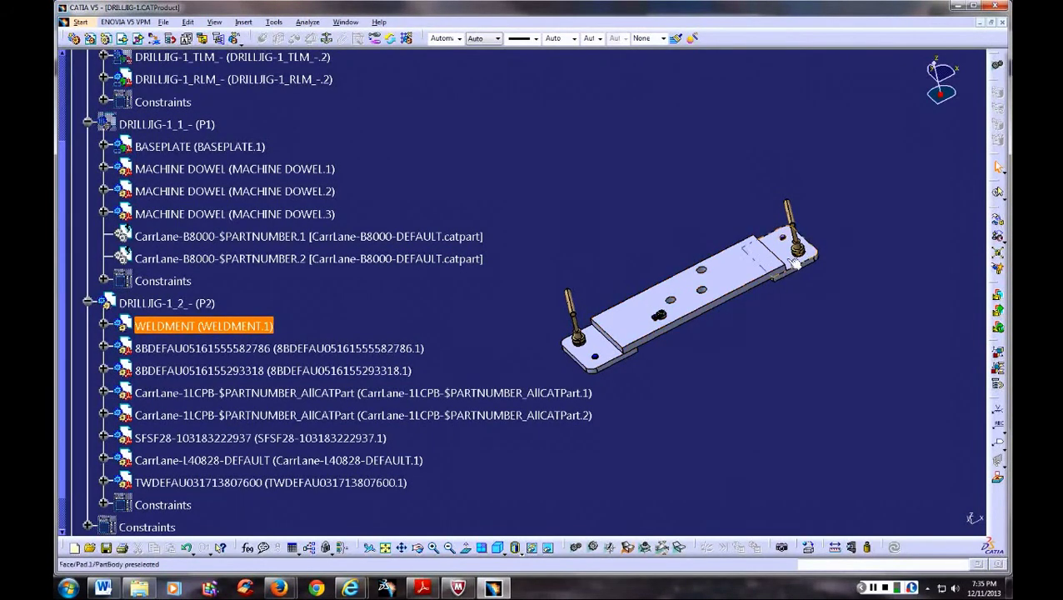
pyautogui.moveTo(679, 364)
pyautogui.mouseDown(button='middle')
pyautogui.moveTo(862, 385)
pyautogui.moveTo(778, 249)
pyautogui.mouseUp(button='middle')
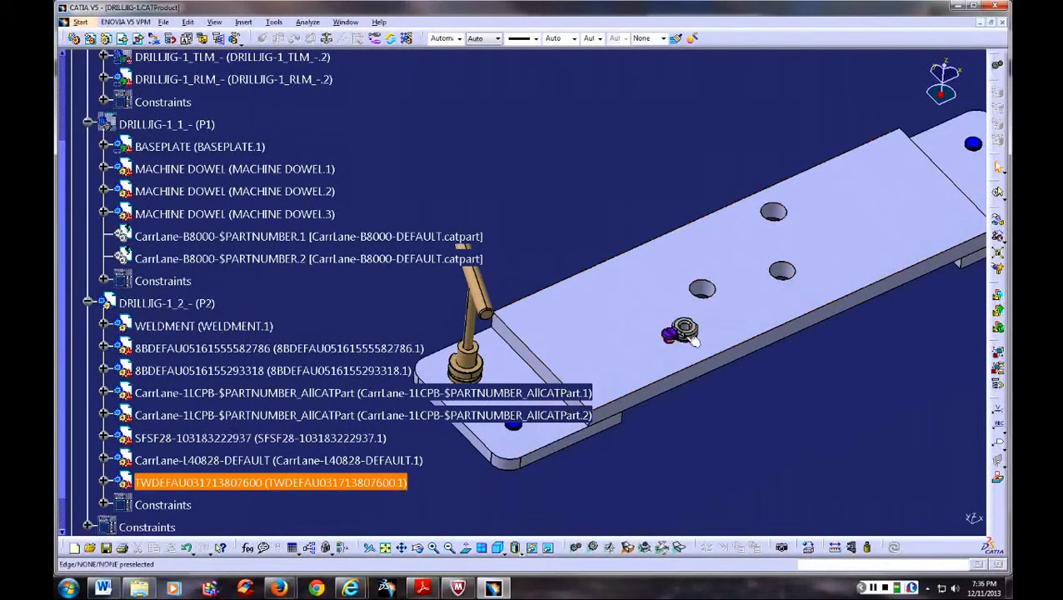
pyautogui.moveTo(744, 372)
pyautogui.mouseDown(button='middle')
pyautogui.moveTo(680, 395)
pyautogui.moveTo(731, 319)
pyautogui.moveTo(583, 360)
pyautogui.mouseUp(button='middle')
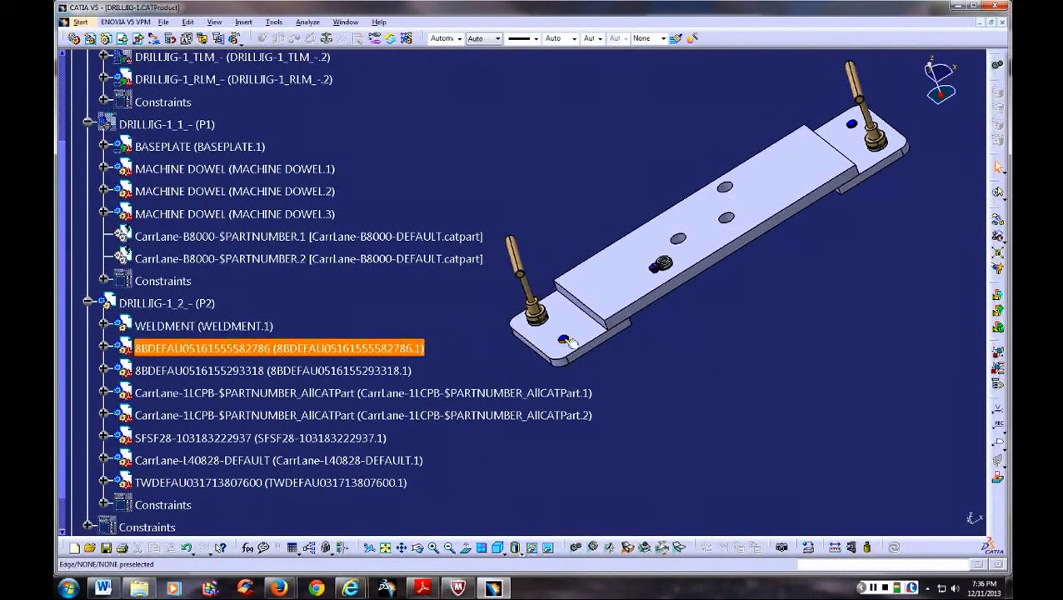
pyautogui.moveTo(606, 380)
pyautogui.mouseDown(button='middle')
pyautogui.moveTo(533, 278)
pyautogui.moveTo(799, 360)
pyautogui.mouseUp(button='middle')
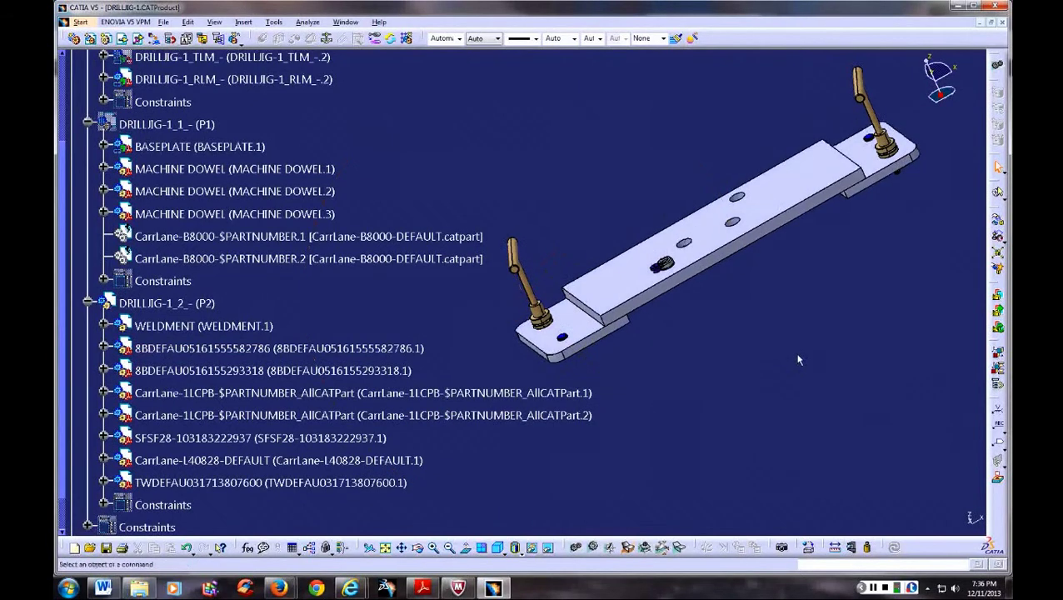
pyautogui.moveTo(715, 352)
pyautogui.mouseDown(button='middle')
pyautogui.moveTo(711, 377)
pyautogui.moveTo(668, 371)
pyautogui.moveTo(608, 327)
pyautogui.mouseUp(button='middle')
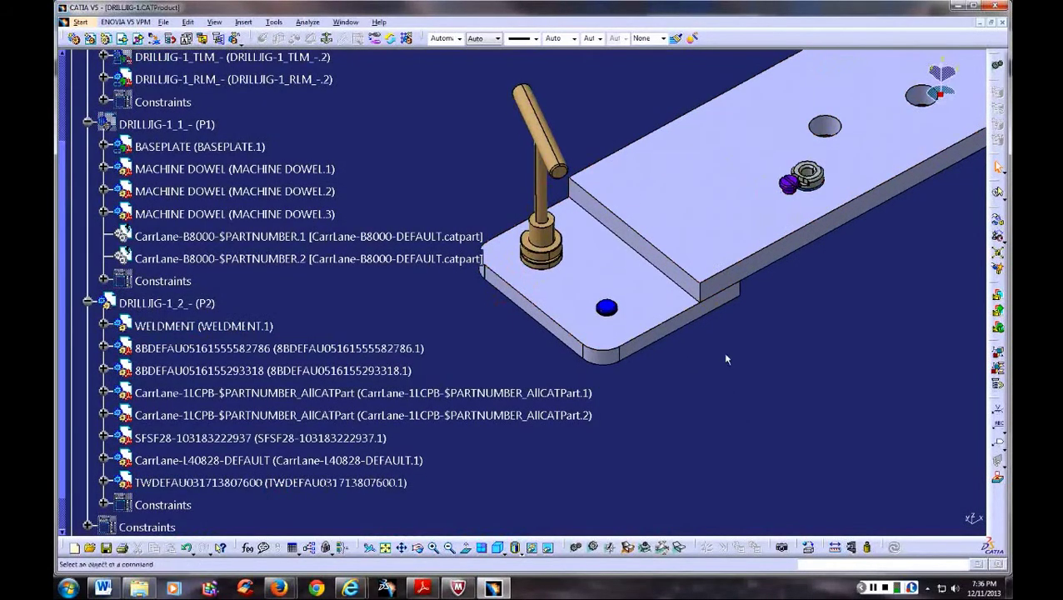
pyautogui.moveTo(722, 352); pyautogui.dragTo(682, 426, button='middle')
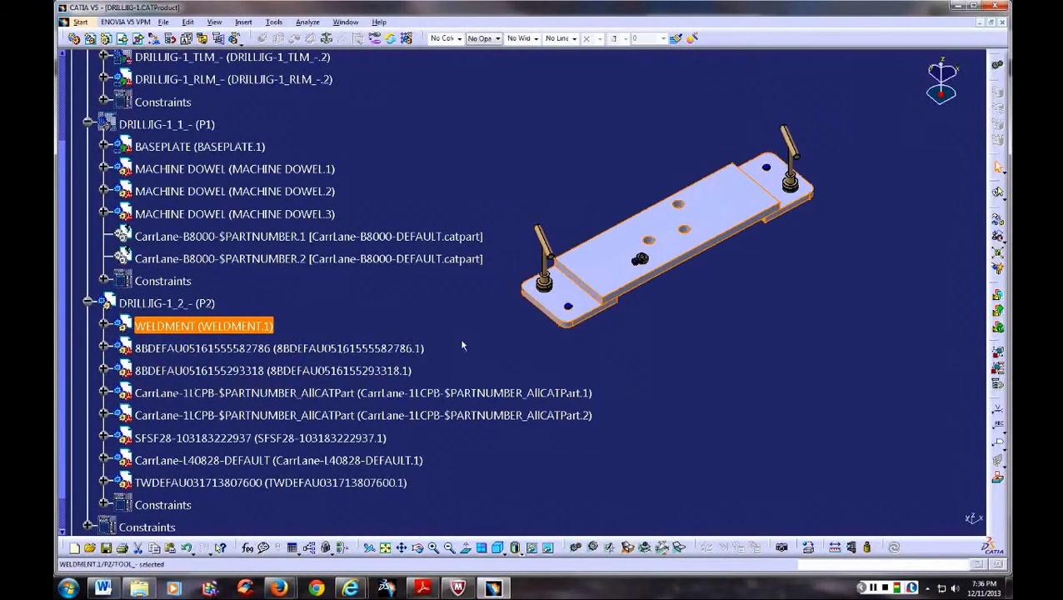
# Step: Highlight each P2 component: both 8BDEFAU parts, both CarrLane-1LCPB posts, SFSF28 and CarrLane-L40828-DEFAULT
pyautogui.keyDown('ctrl'); pyautogui.click(336, 350); pyautogui.keyUp('ctrl')
pyautogui.click(337, 352)
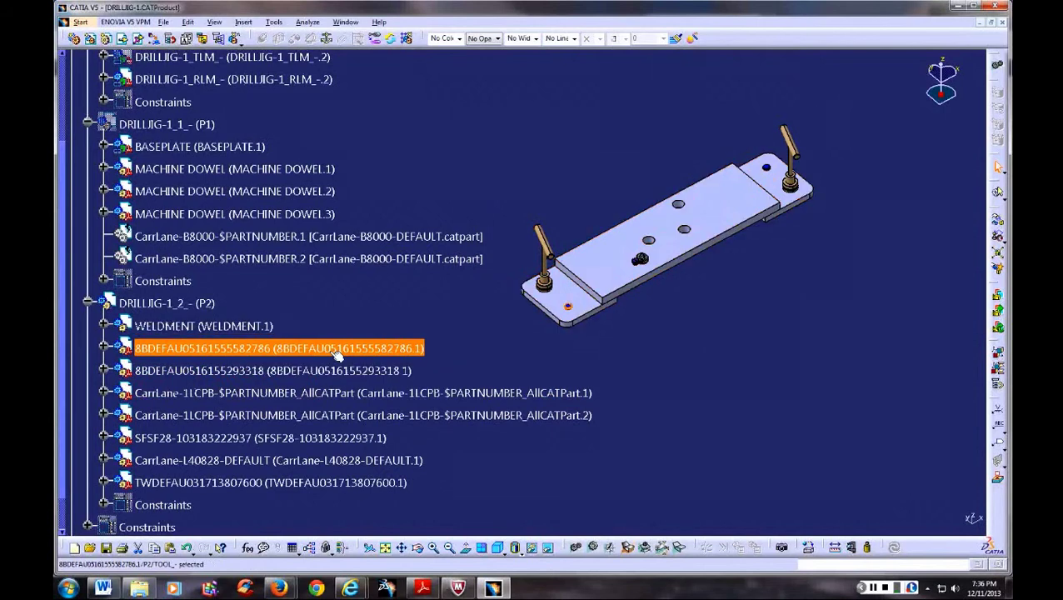
pyautogui.keyDown('ctrl'); pyautogui.click(316, 372); pyautogui.keyUp('ctrl')
pyautogui.click(317, 372)
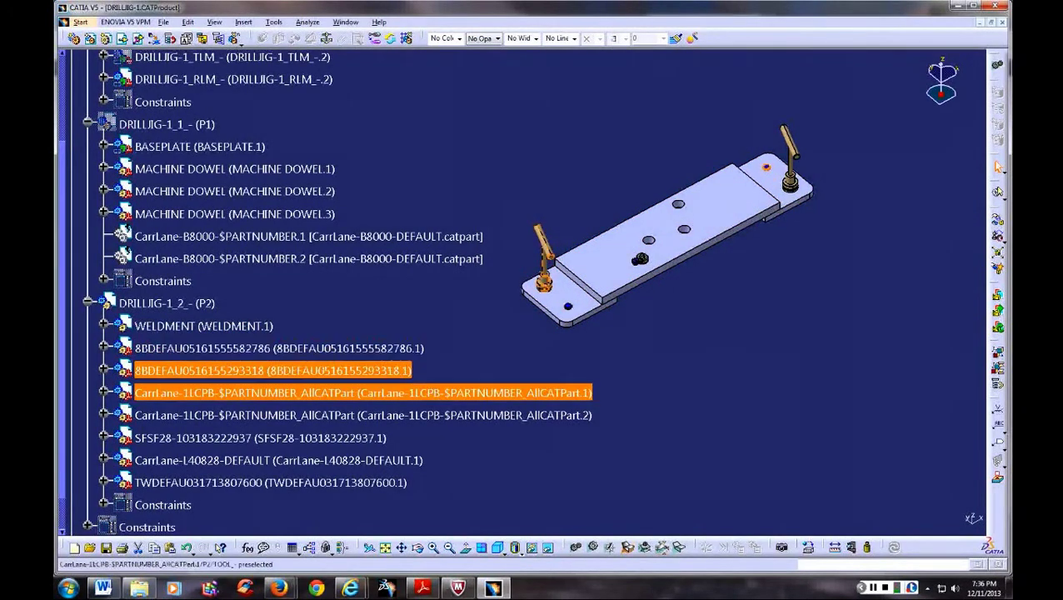
pyautogui.click(434, 395)
pyautogui.keyDown('ctrl'); pyautogui.click(435, 417); pyautogui.keyUp('ctrl')
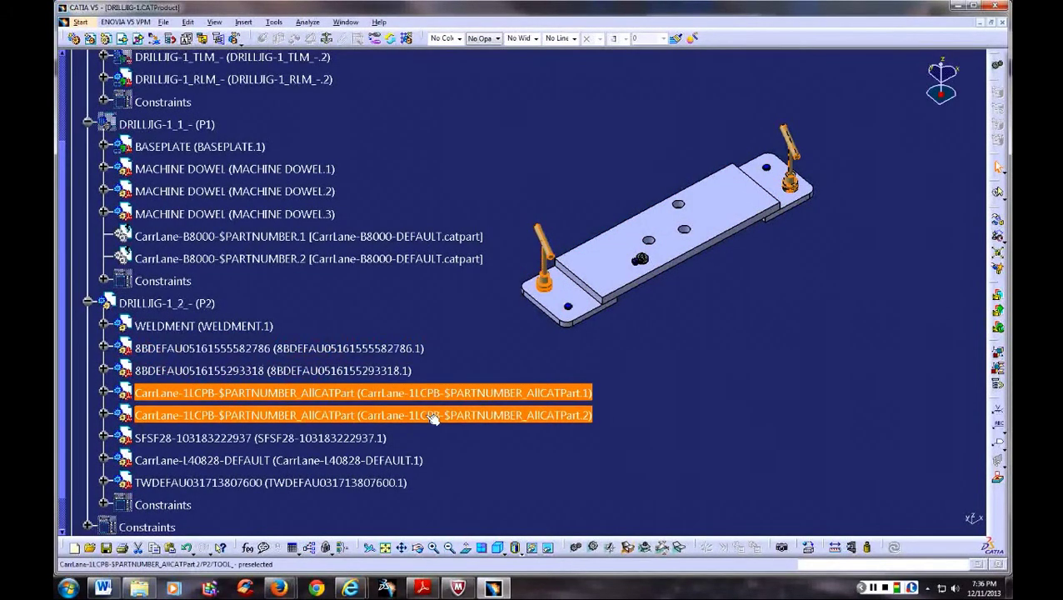
pyautogui.click(438, 416)
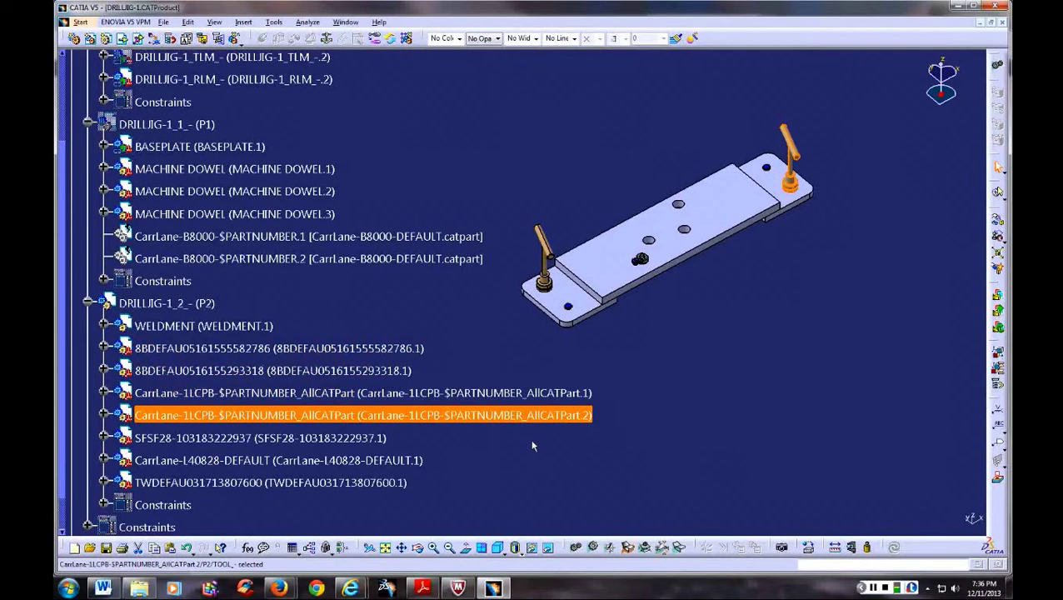
pyautogui.click(386, 439)
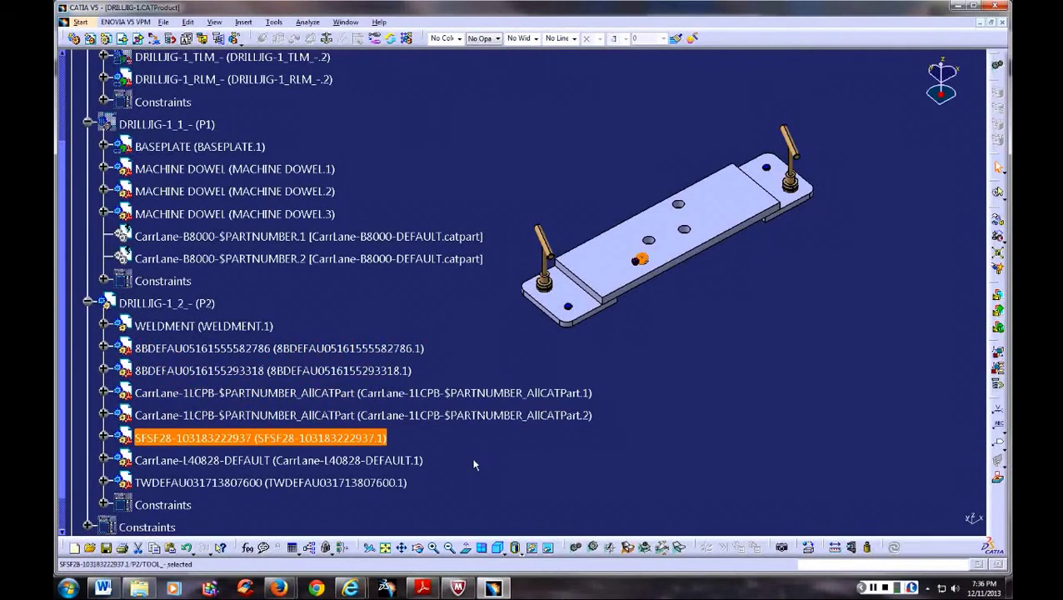
pyautogui.click(412, 460)
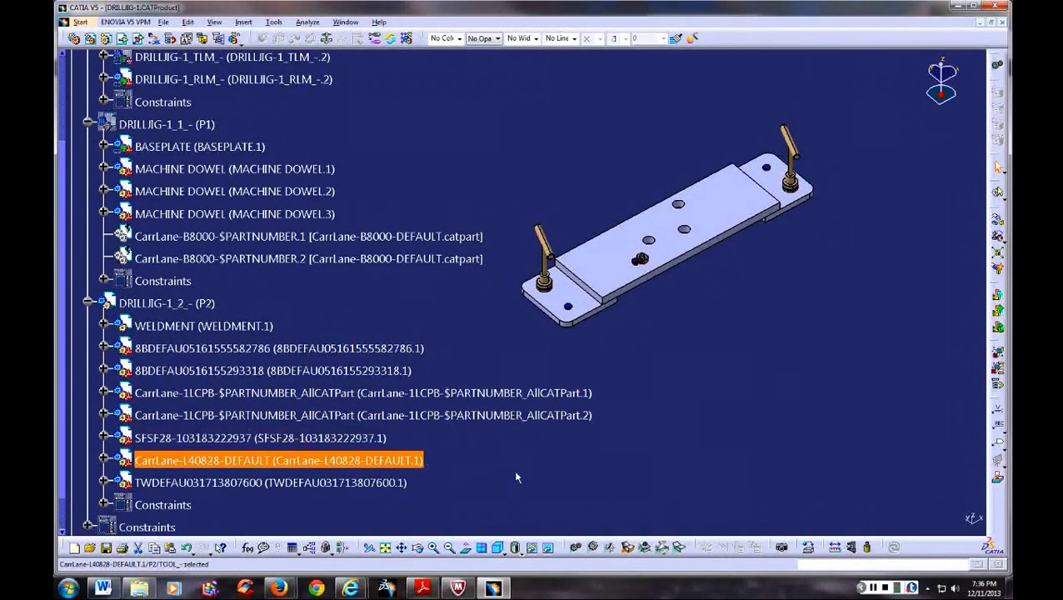
# Step: Orbit toward the central clamp and hide the drill plate
pyautogui.moveTo(516, 476)
pyautogui.mouseDown(button='middle')
pyautogui.moveTo(664, 467)
pyautogui.moveTo(611, 345)
pyautogui.moveTo(644, 368)
pyautogui.moveTo(742, 375)
pyautogui.moveTo(675, 322)
pyautogui.moveTo(702, 360)
pyautogui.moveTo(598, 299)
pyautogui.mouseUp(button='middle')
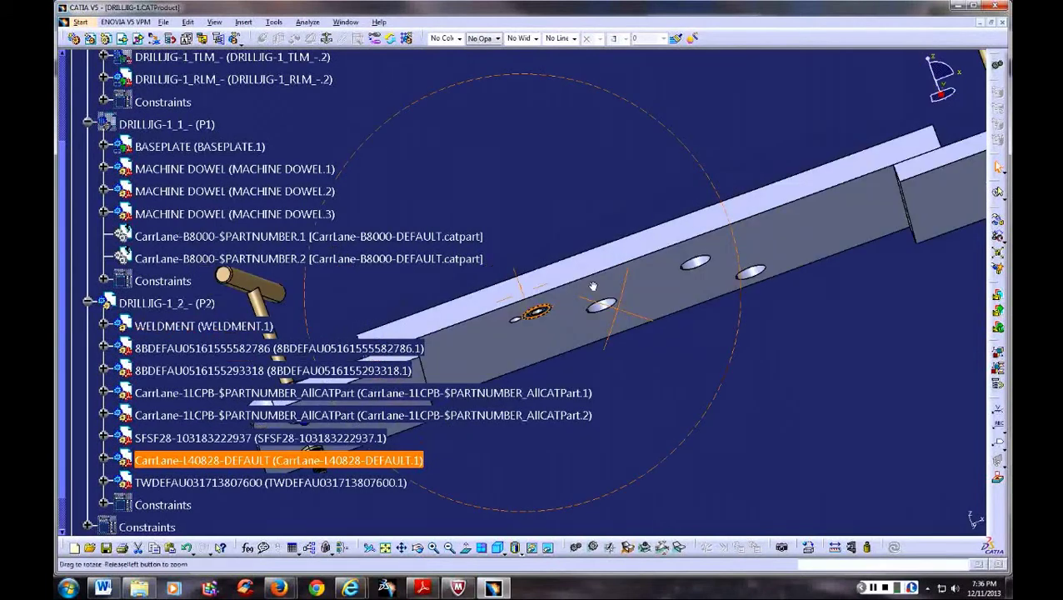
pyautogui.moveTo(667, 394); pyautogui.dragTo(565, 278, button='middle')
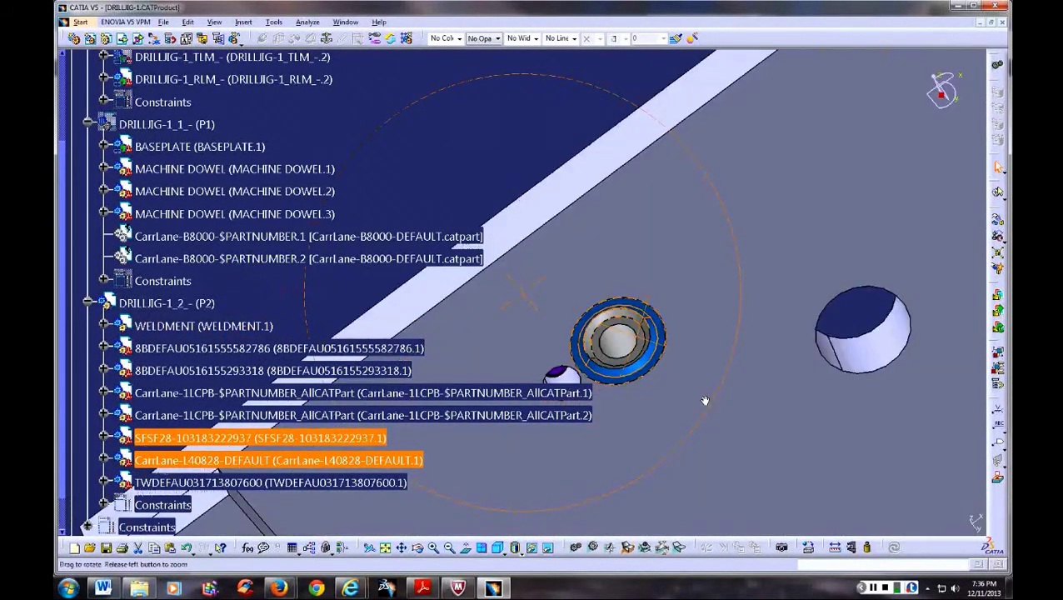
pyautogui.moveTo(595, 304); pyautogui.dragTo(673, 329, button='middle')
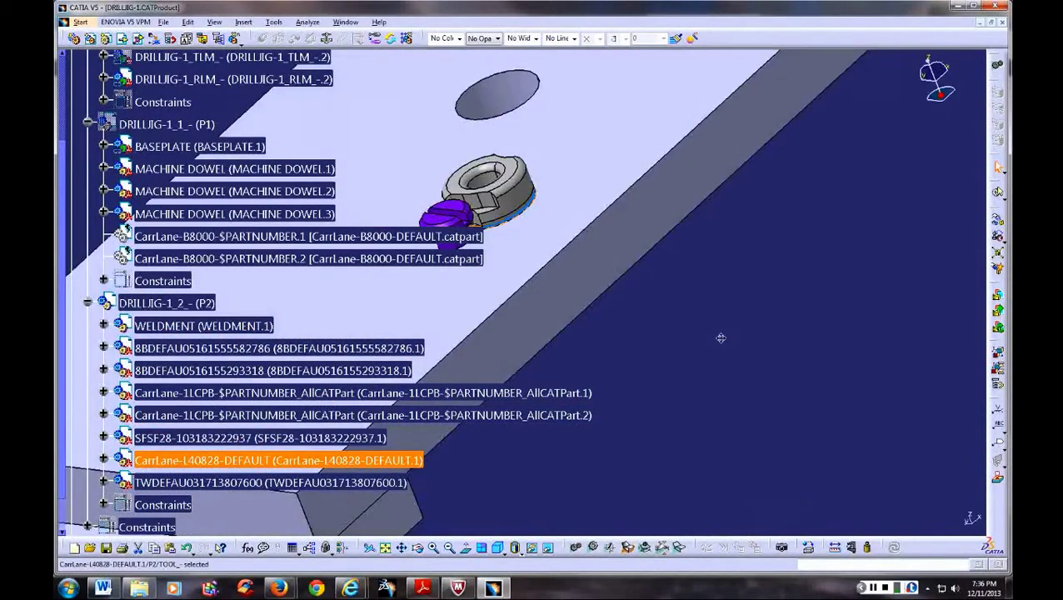
pyautogui.rightClick(663, 315)
pyautogui.click(684, 357)
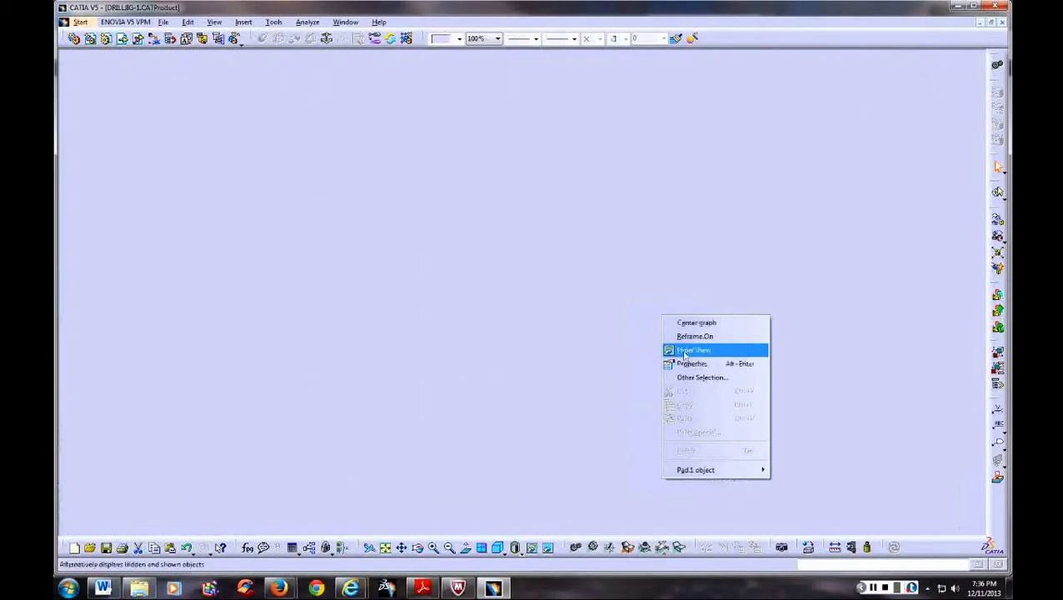
pyautogui.click(683, 350)
pyautogui.moveTo(684, 350)
pyautogui.mouseDown(button='middle')
pyautogui.moveTo(525, 195)
pyautogui.moveTo(599, 321)
pyautogui.mouseUp(button='middle')
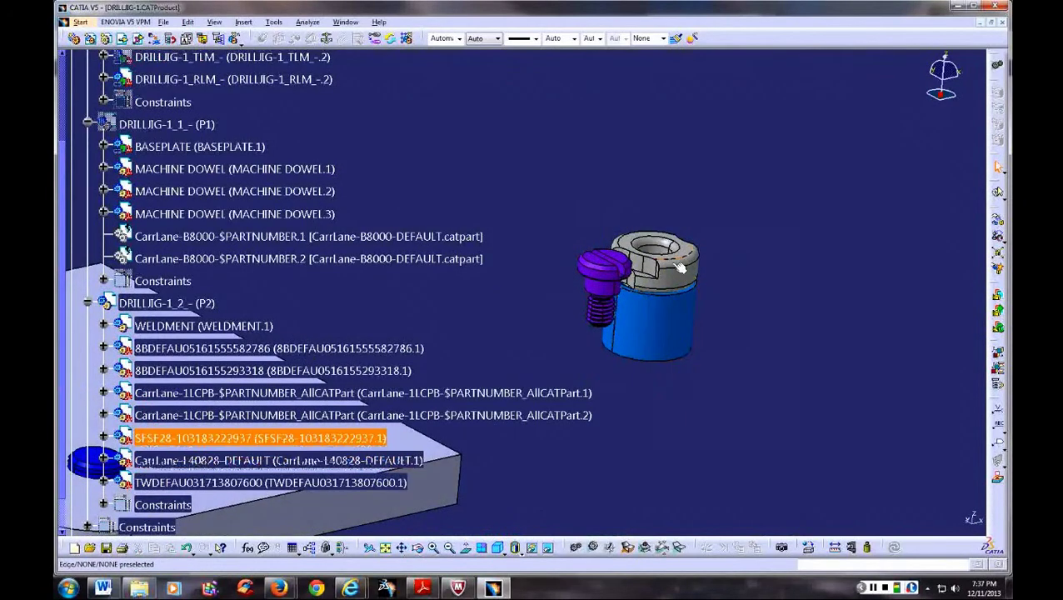
pyautogui.click(331, 469)
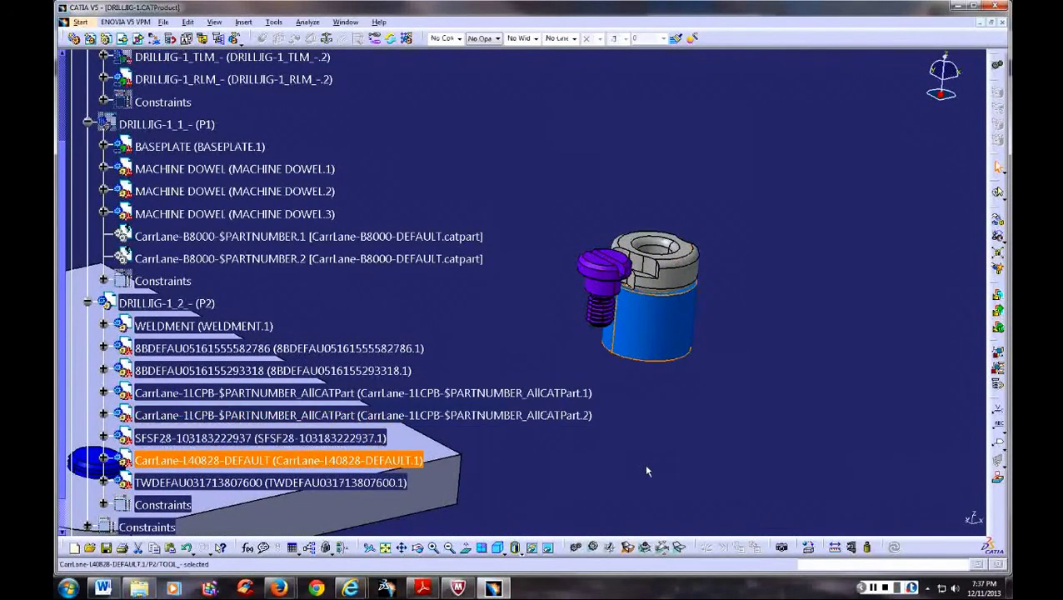
pyautogui.moveTo(648, 458); pyautogui.dragTo(531, 414, button='middle')
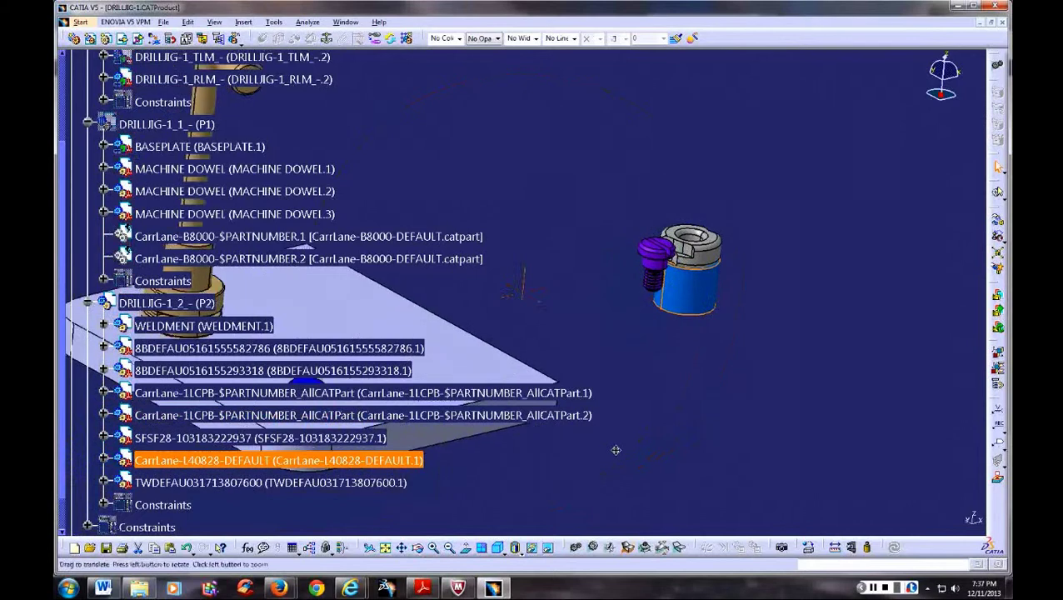
pyautogui.click(531, 414)
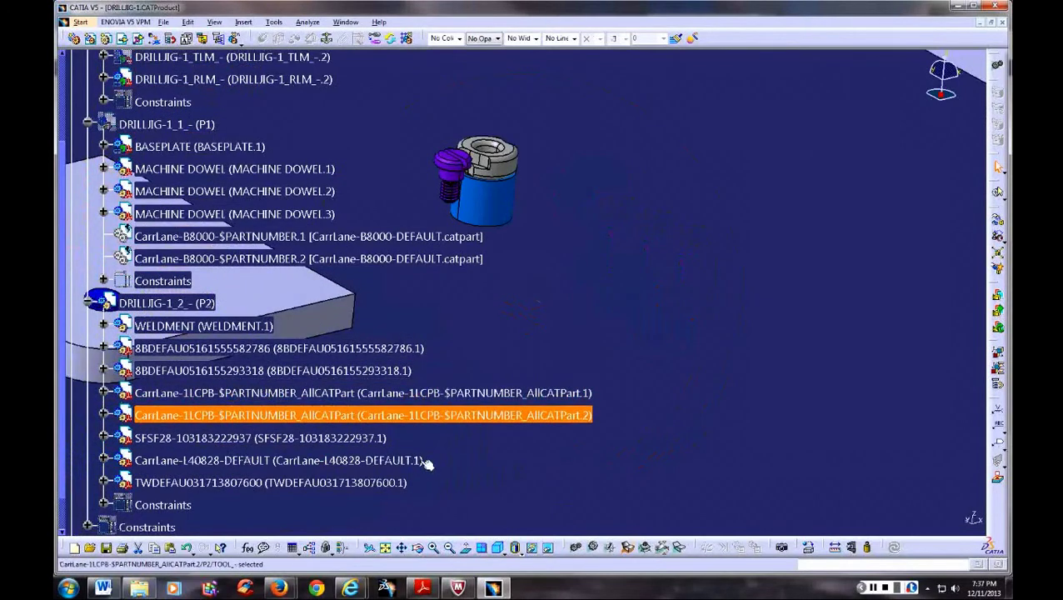
pyautogui.moveTo(427, 464); pyautogui.dragTo(471, 476, button='middle')
pyautogui.click(472, 476)
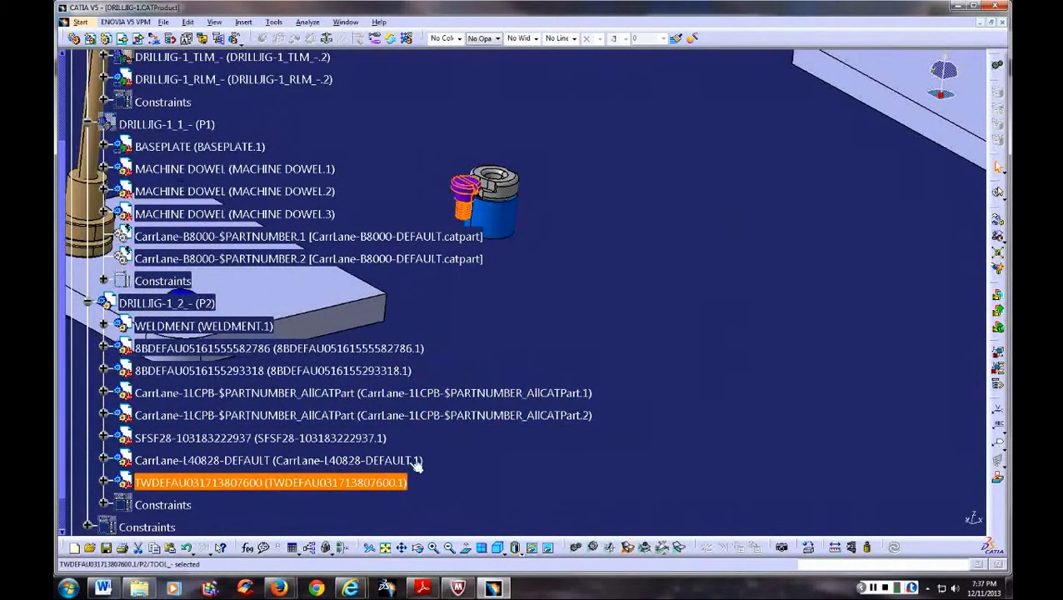
pyautogui.keyDown('ctrl'); pyautogui.click(379, 447); pyautogui.keyUp('ctrl')
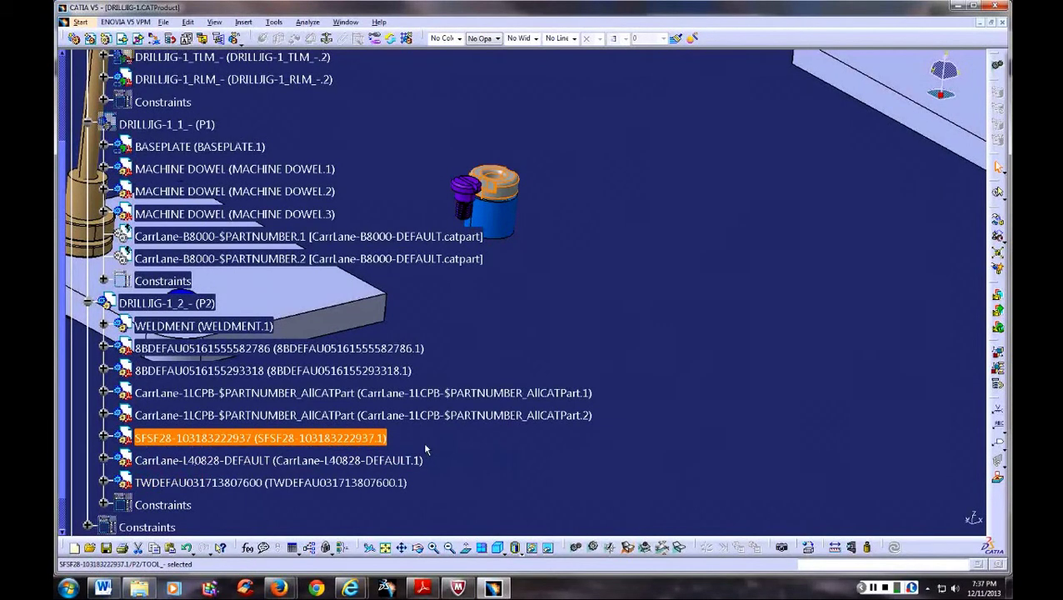
# Step: Expand WELDMENT to list DRILL PLATE and DRILL PLATE INDEX PLATE 1 and 2, selecting DRILL PLATE
pyautogui.scroll(-5, 471, 448)
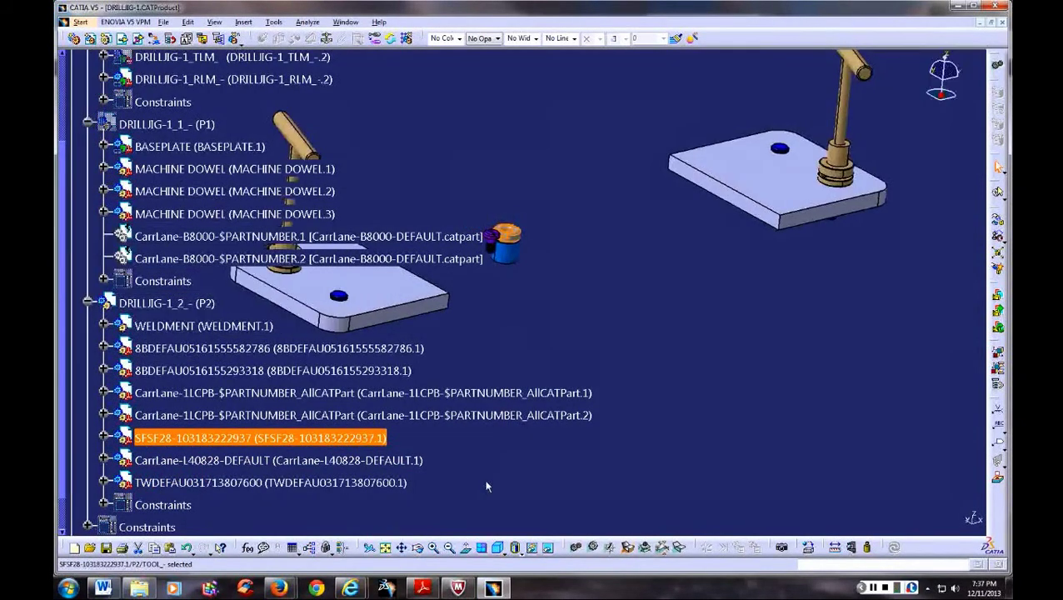
pyautogui.click(495, 416)
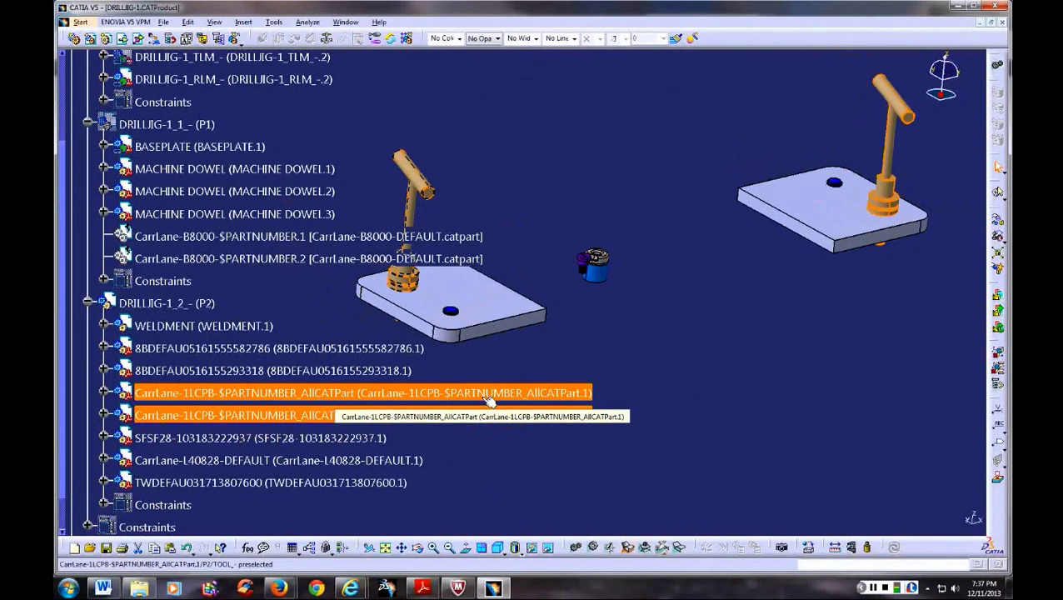
pyautogui.press('Escape')
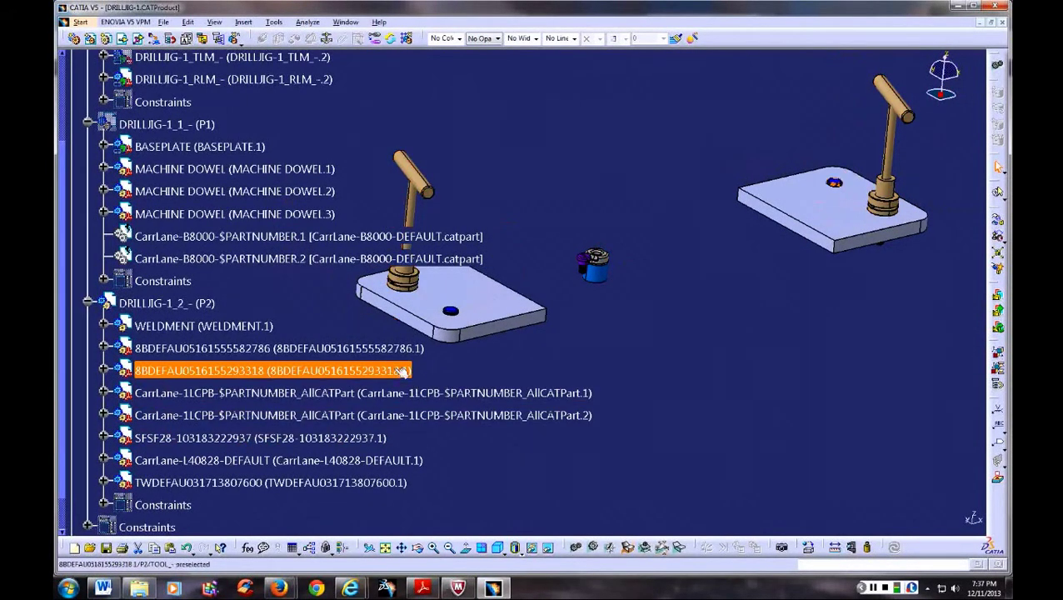
pyautogui.press('Up')
pyautogui.press('Up')
pyautogui.click(403, 375)
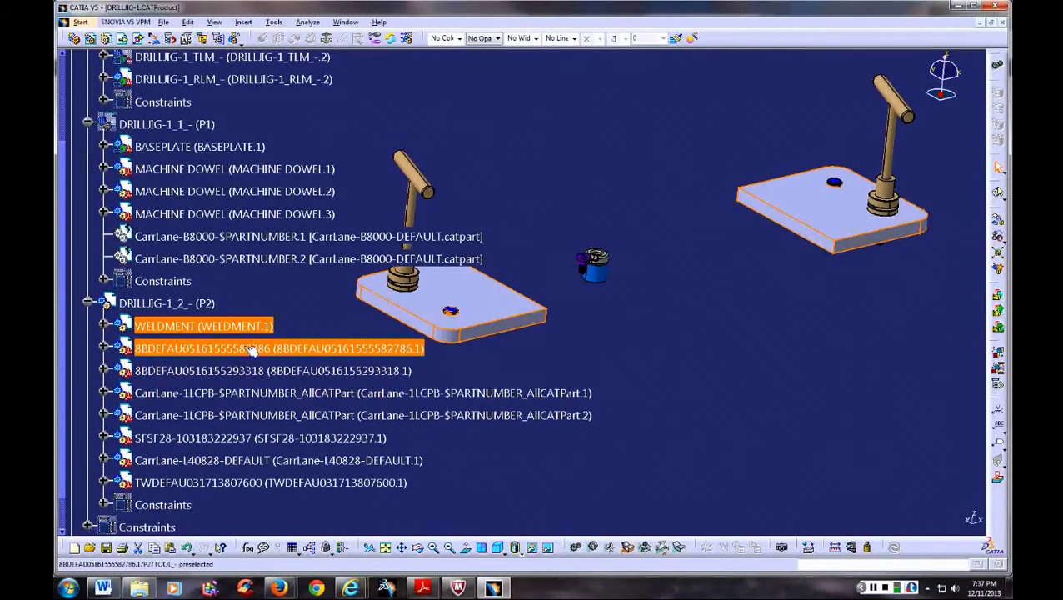
pyautogui.click(104, 327)
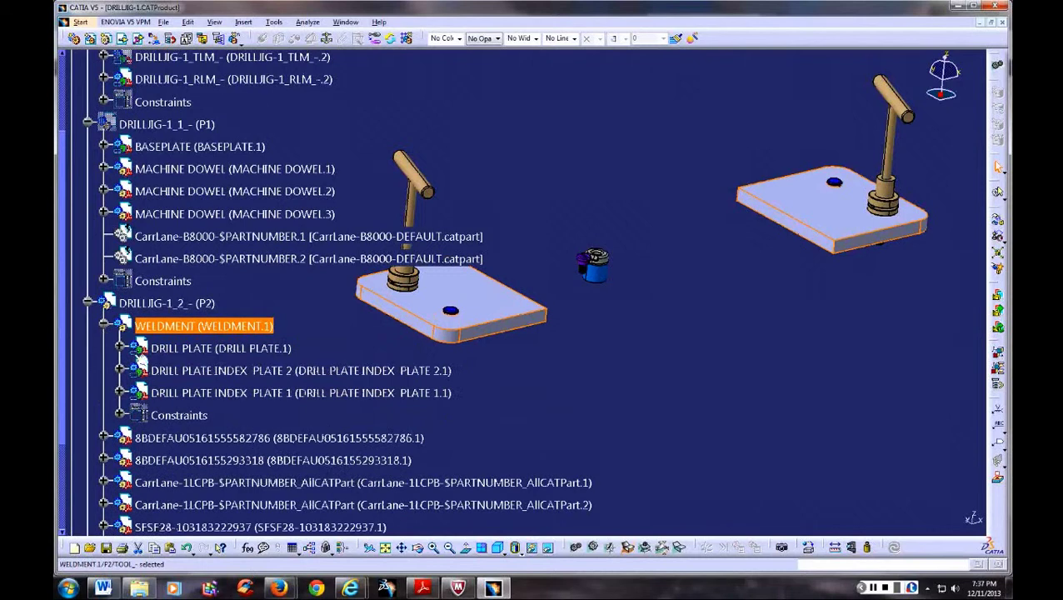
pyautogui.click(218, 357)
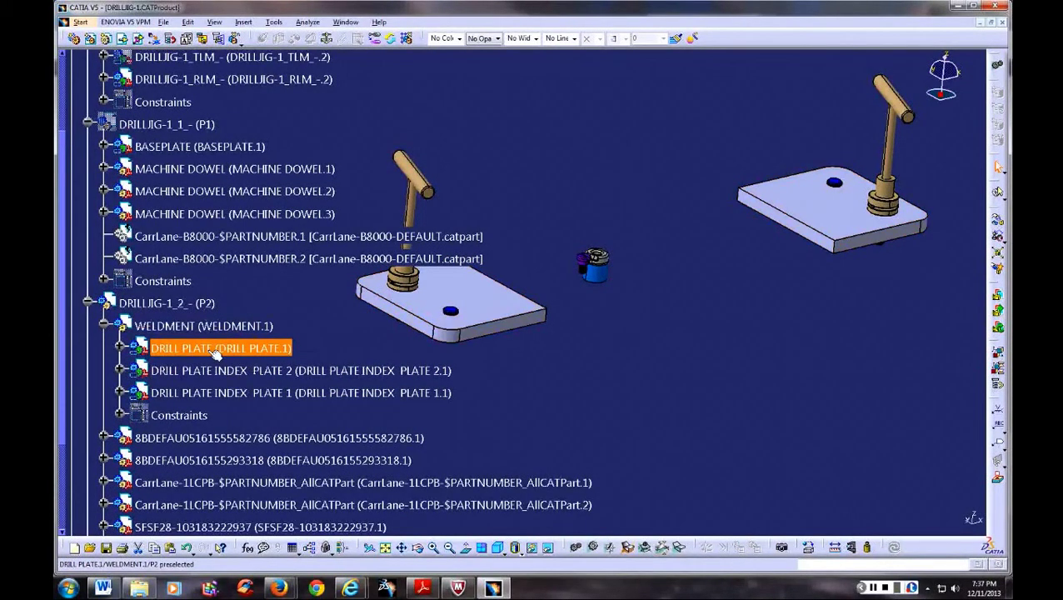
# Step: Hide the drill plate weldment, then swap to the hidden space to show the drill plate and clamps
pyautogui.rightClick(215, 353)
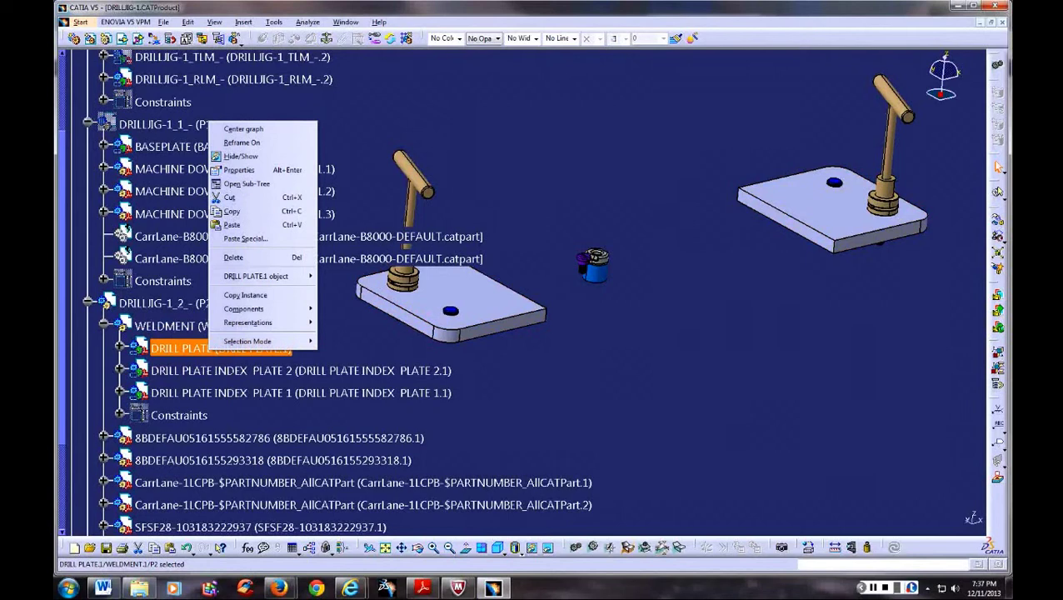
pyautogui.click(585, 377)
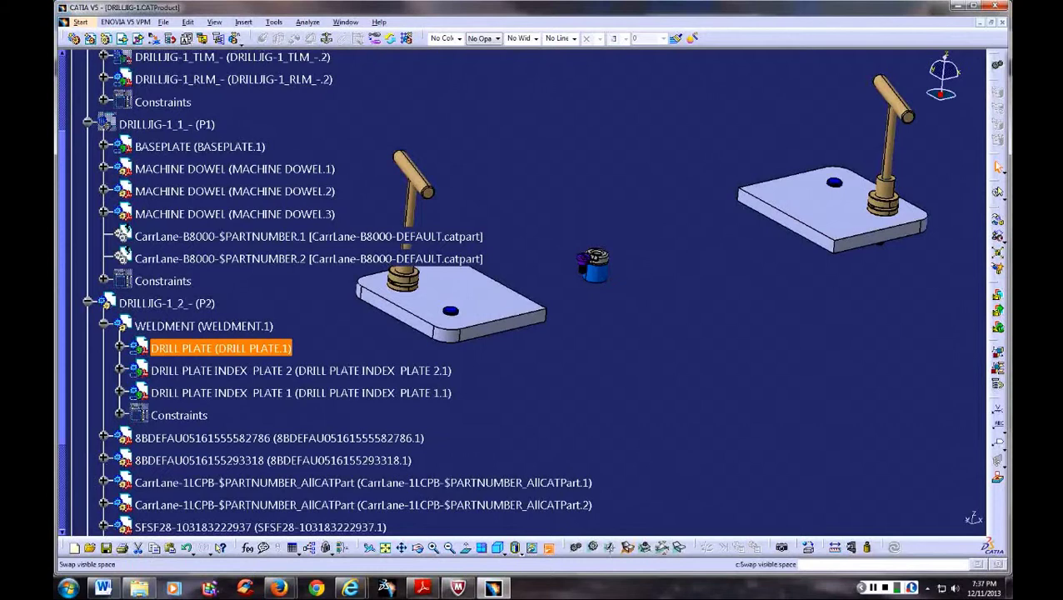
pyautogui.click(547, 547)
pyautogui.click(556, 263)
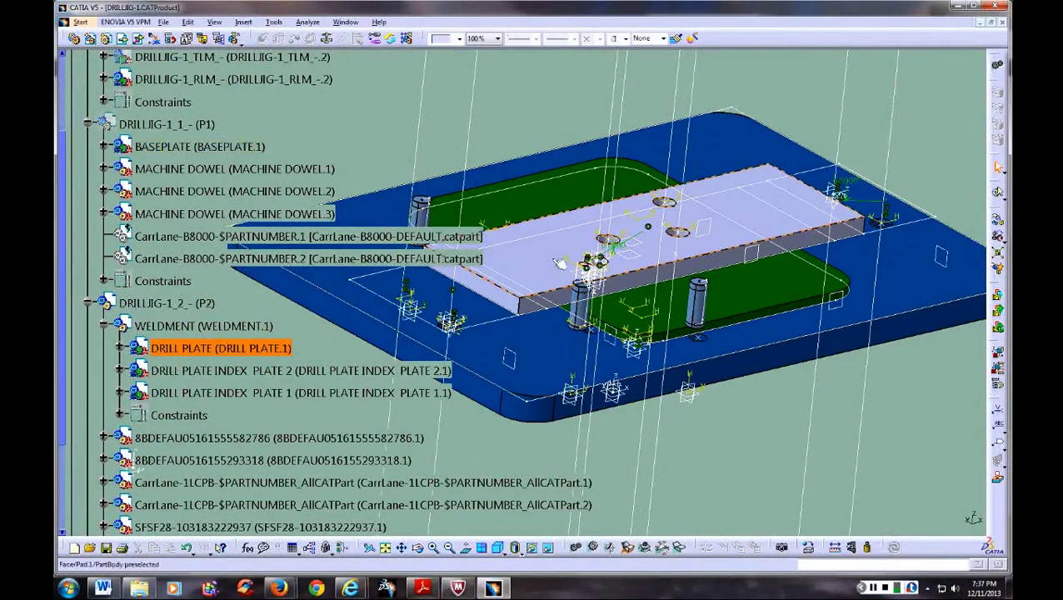
pyautogui.click(531, 547)
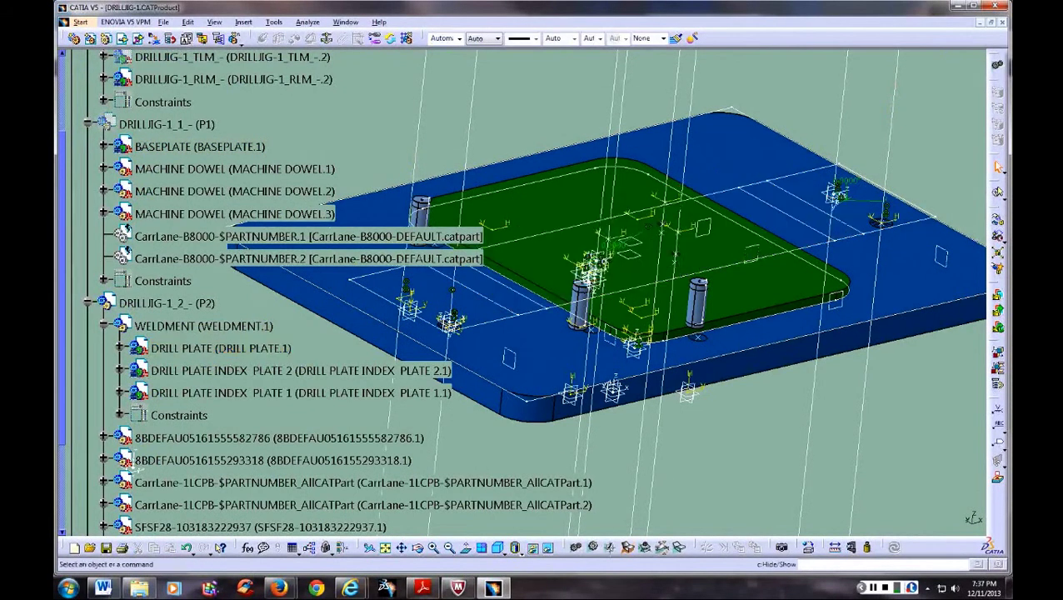
pyautogui.click(548, 547)
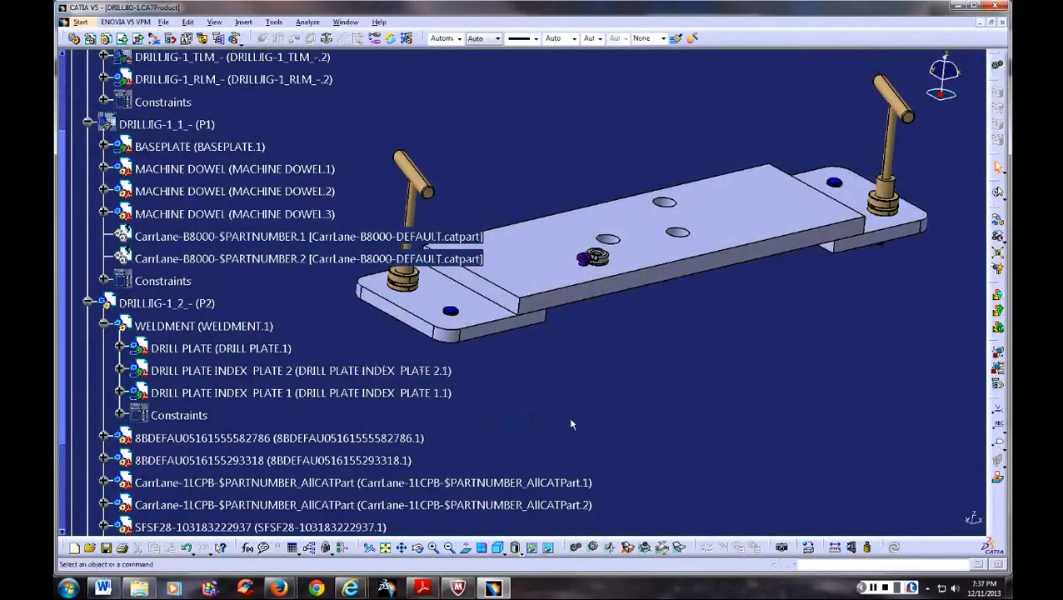
pyautogui.moveTo(571, 424); pyautogui.dragTo(568, 457, button='middle')
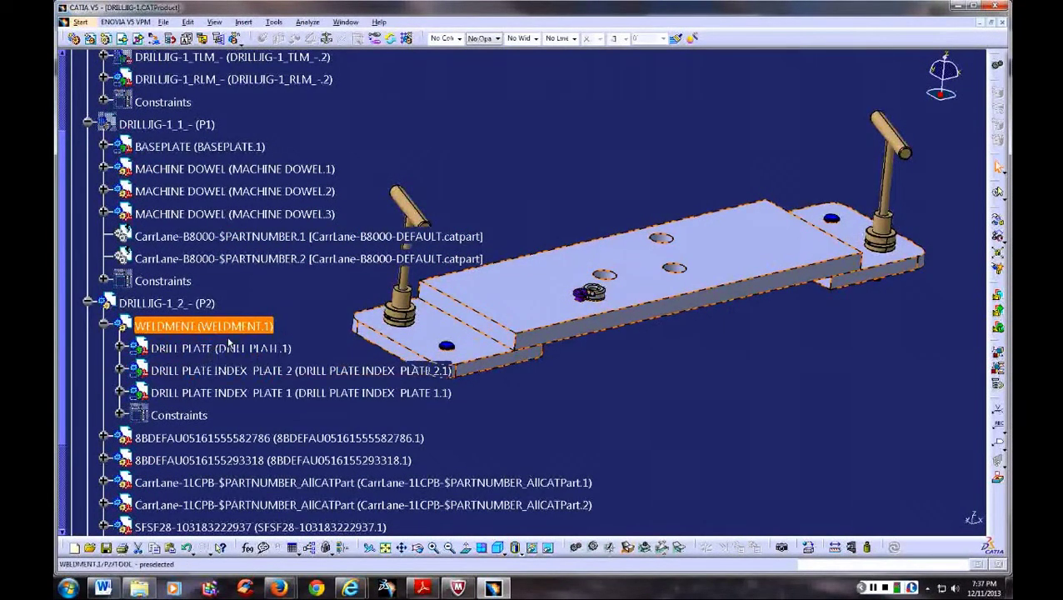
# Step: Rotate the drill plate assembly to view it from a new angle
pyautogui.click(215, 332)
pyautogui.moveTo(500, 400); pyautogui.dragTo(614, 416, button='middle')
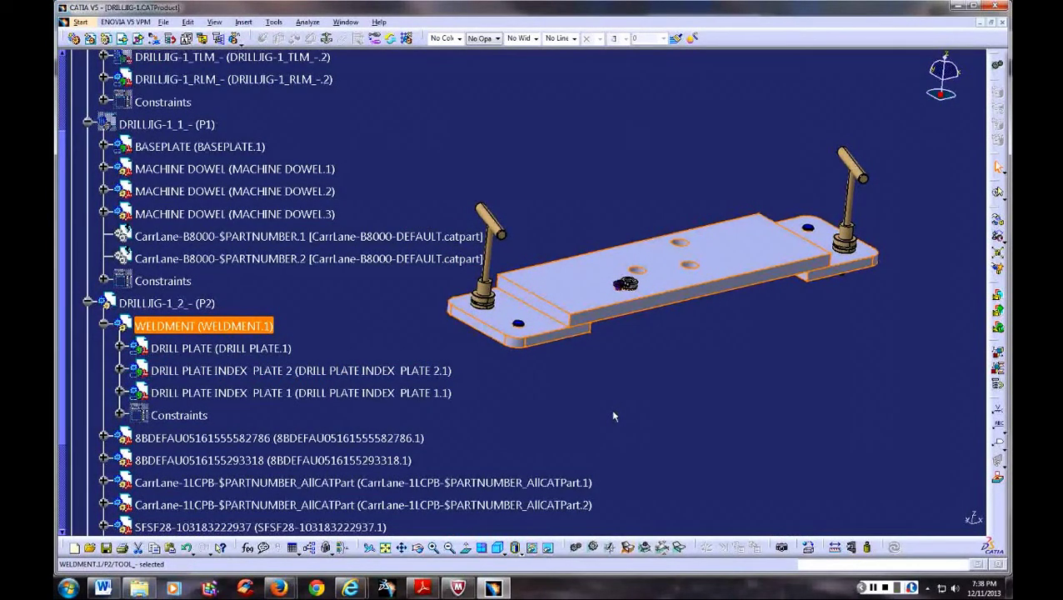
pyautogui.click(613, 415)
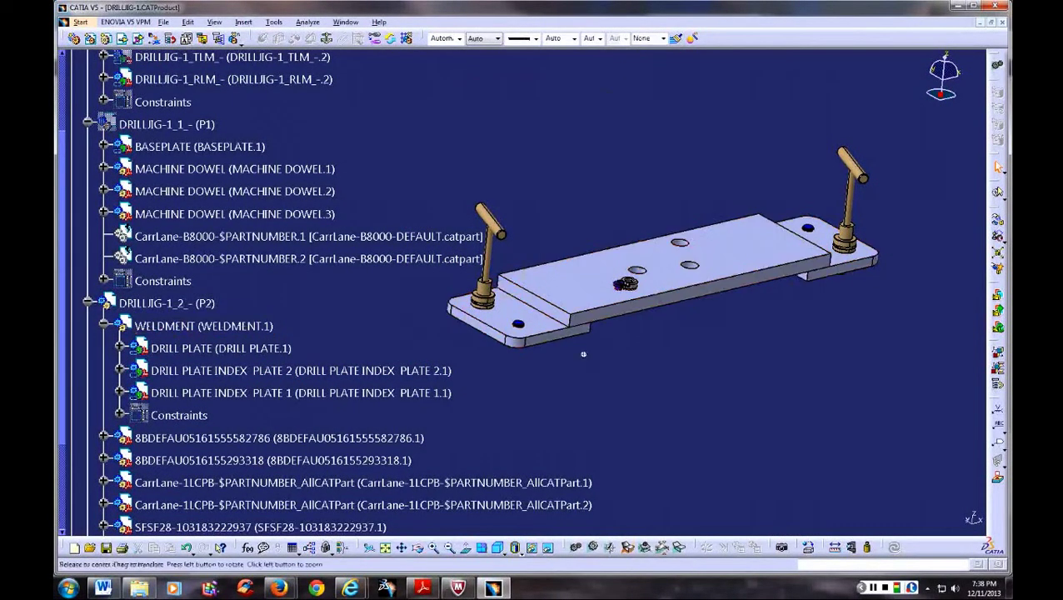
pyautogui.moveTo(613, 415)
pyautogui.mouseDown(button='middle')
pyautogui.moveTo(710, 397)
pyautogui.moveTo(700, 364)
pyautogui.moveTo(682, 381)
pyautogui.mouseUp(button='middle')
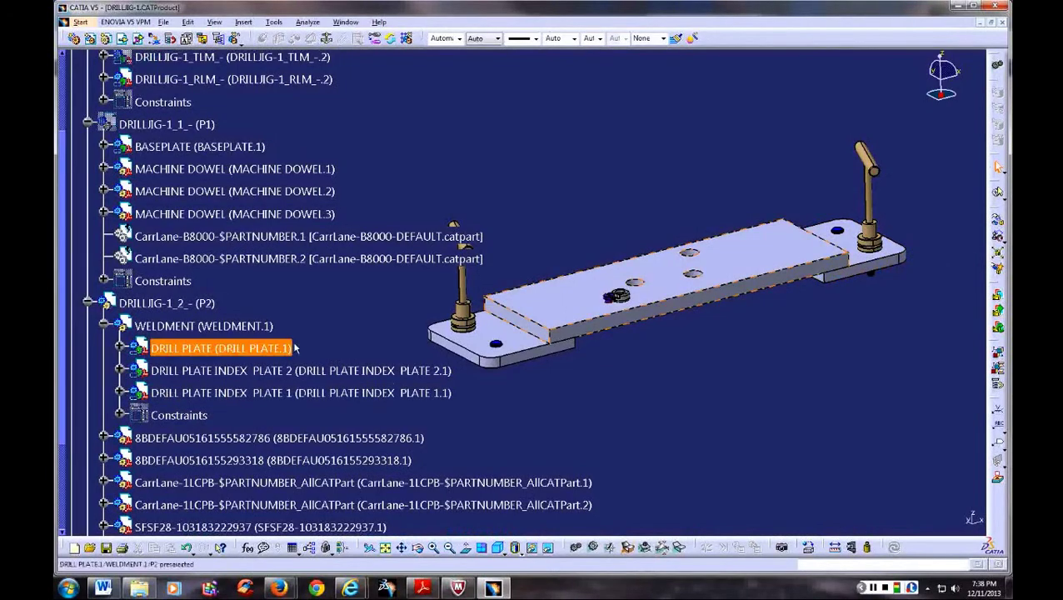
# Step: Collapse the WELDMENT branch in the specification tree
pyautogui.click(278, 335)
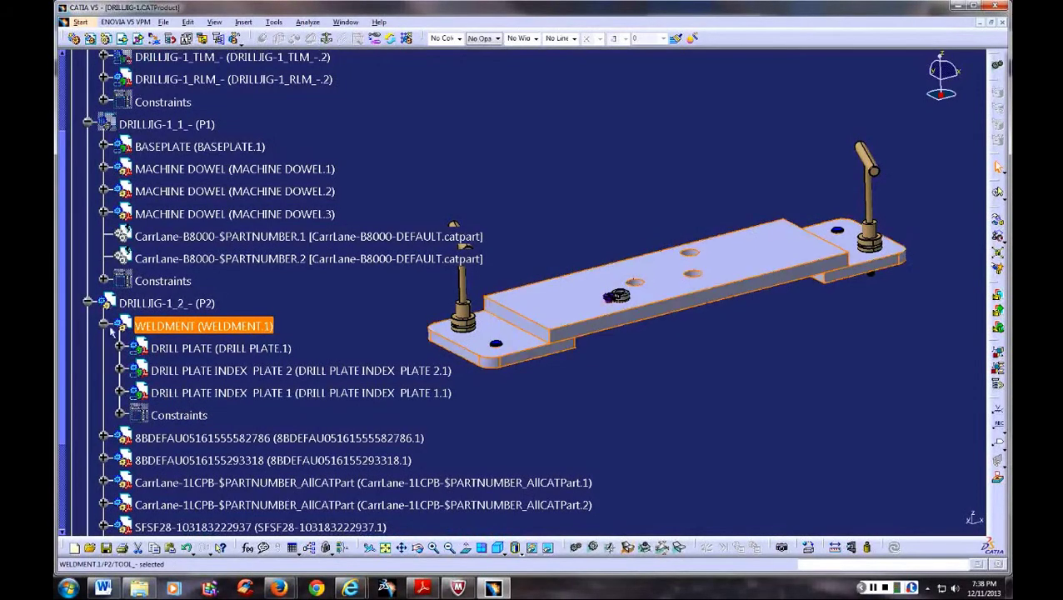
pyautogui.click(104, 325)
pyautogui.click(311, 307)
pyautogui.scroll(1, 310, 307)
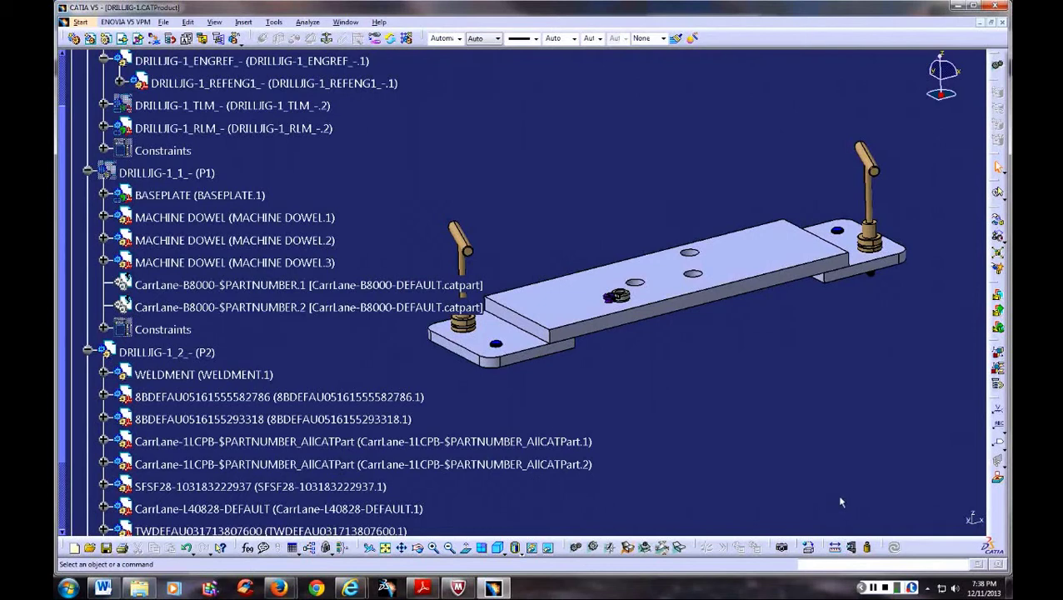
# Step: Collapse the P2, P1 and P0 branches and move the tree up
pyautogui.click(87, 352)
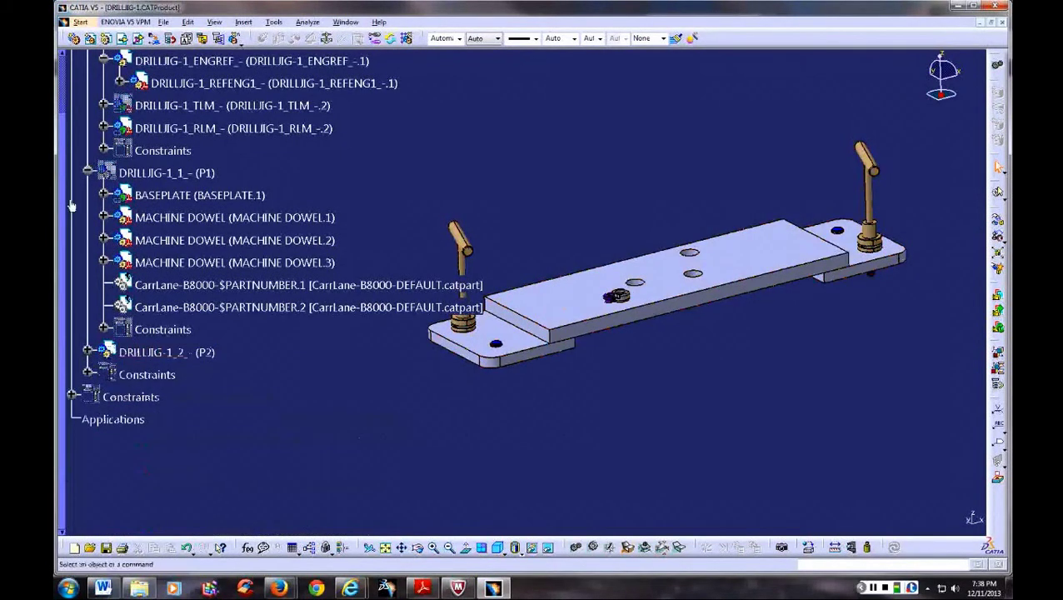
pyautogui.click(88, 172)
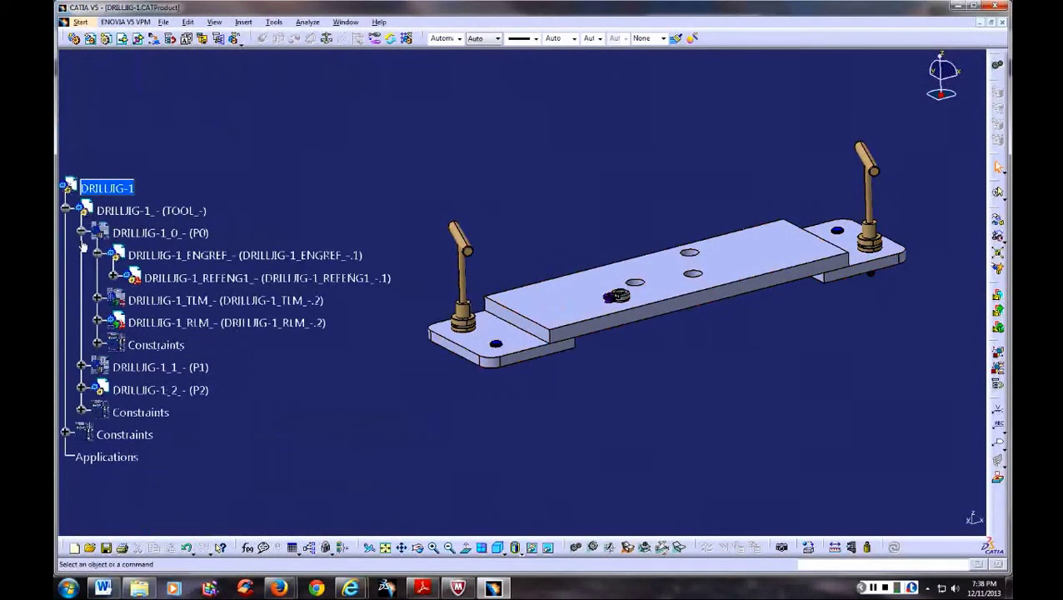
pyautogui.click(81, 234)
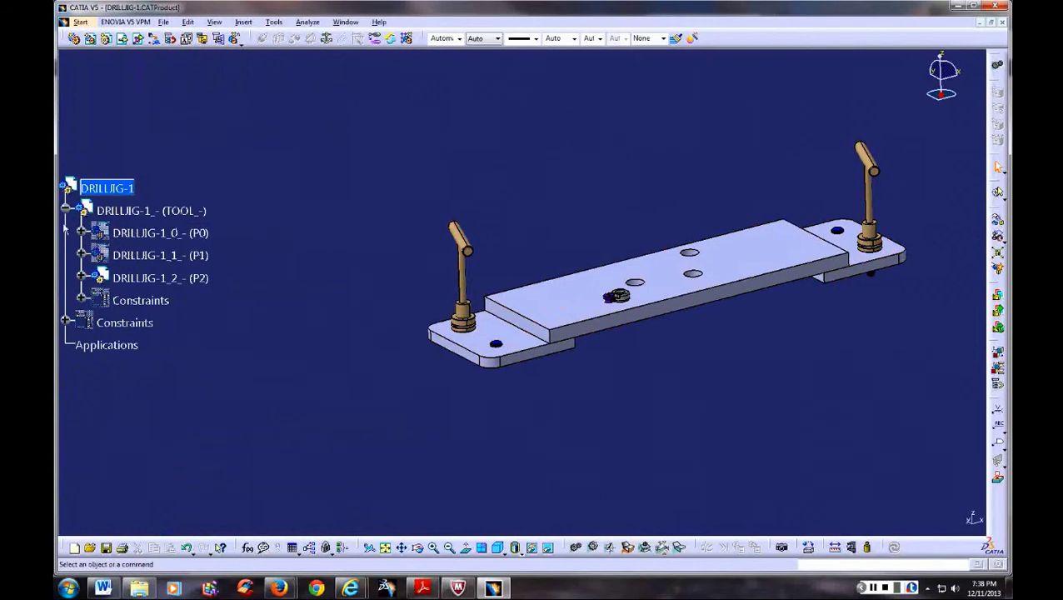
pyautogui.moveTo(67, 229); pyautogui.dragTo(70, 148)
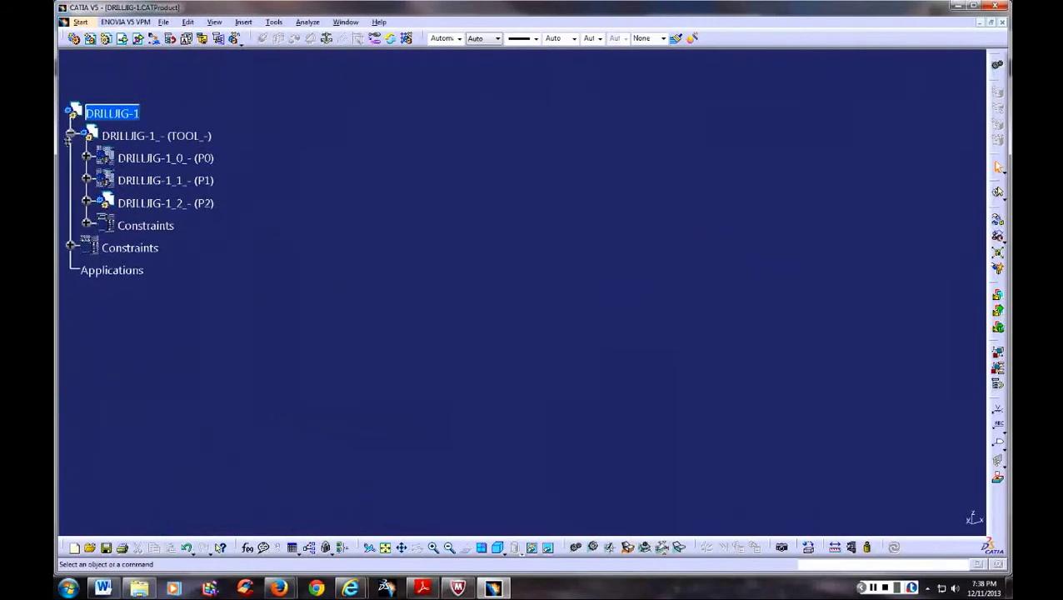
# Step: Show the blue P1 base plate and its dowels again with Hide/Show
pyautogui.rightClick(154, 197)
pyautogui.rightClick(147, 173)
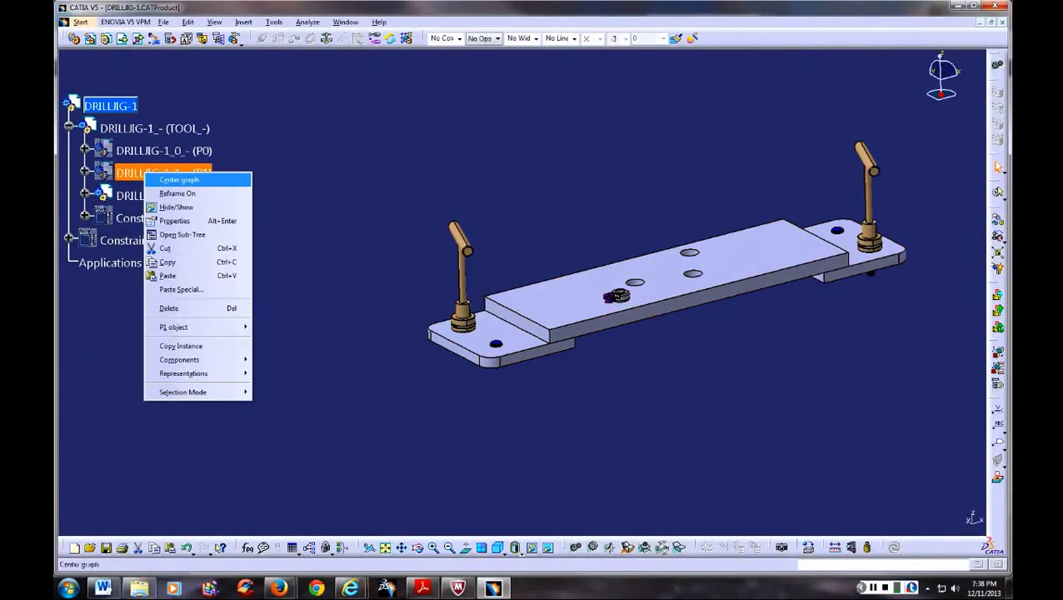
pyautogui.click(171, 206)
pyautogui.rightClick(146, 151)
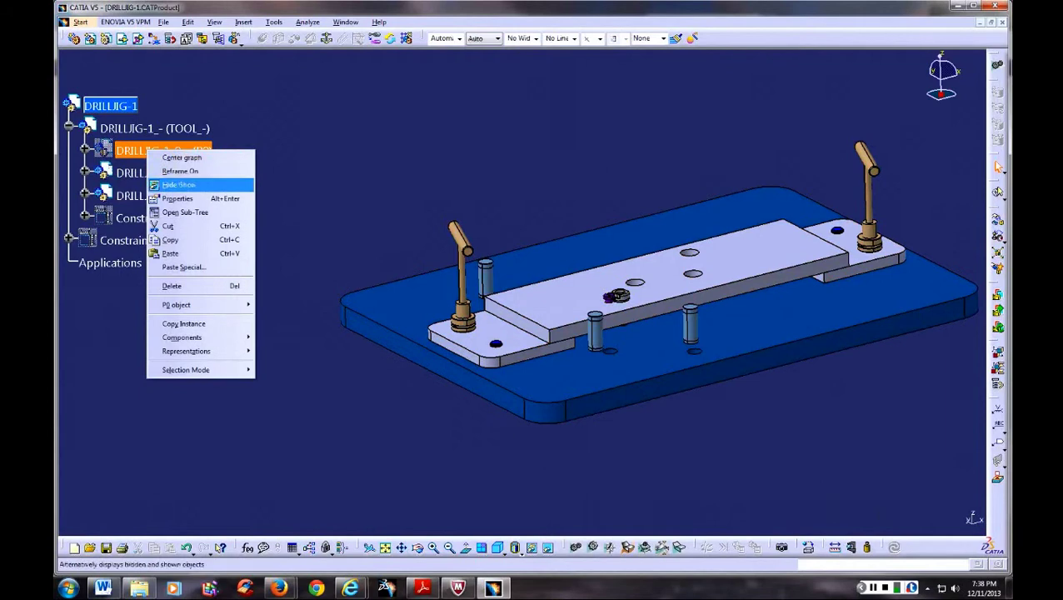
# Step: Show the green P0 plates and pins again and hide the TLM External References
pyautogui.click(175, 183)
pyautogui.moveTo(268, 320); pyautogui.dragTo(223, 297, button='middle')
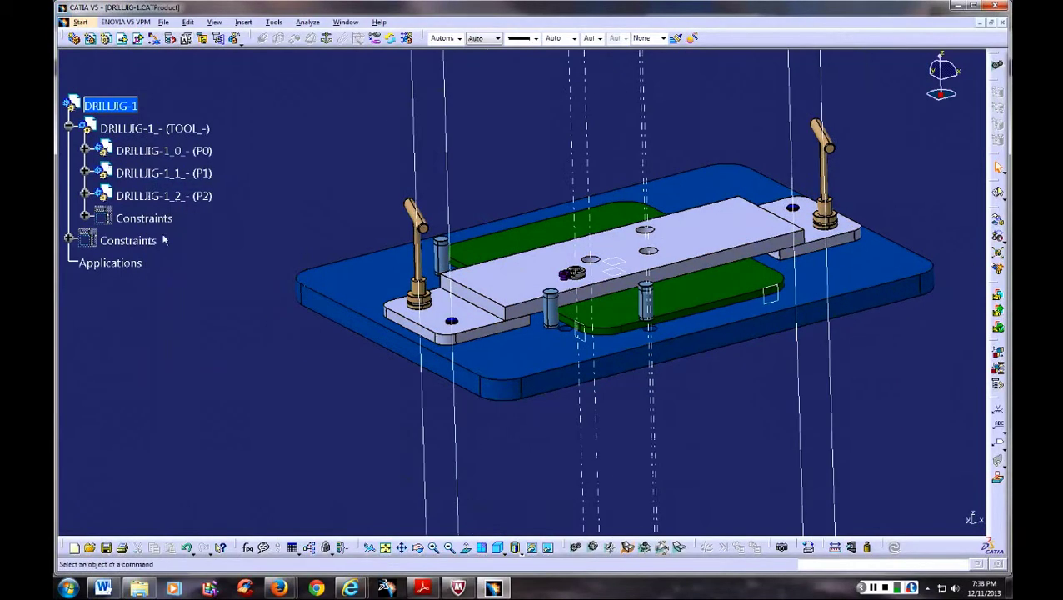
pyautogui.click(85, 150)
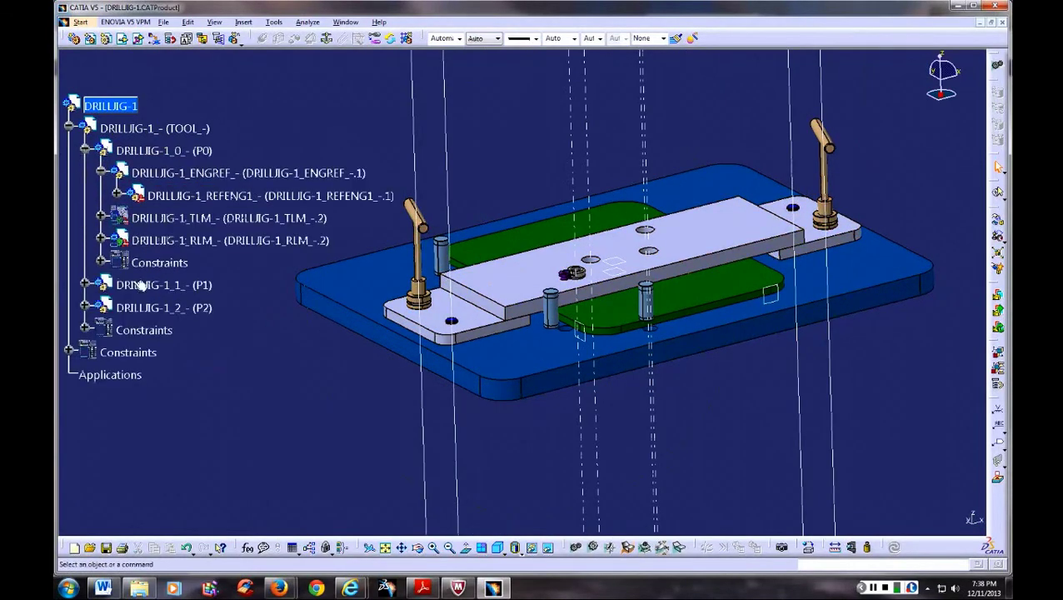
pyautogui.click(101, 217)
pyautogui.click(215, 397)
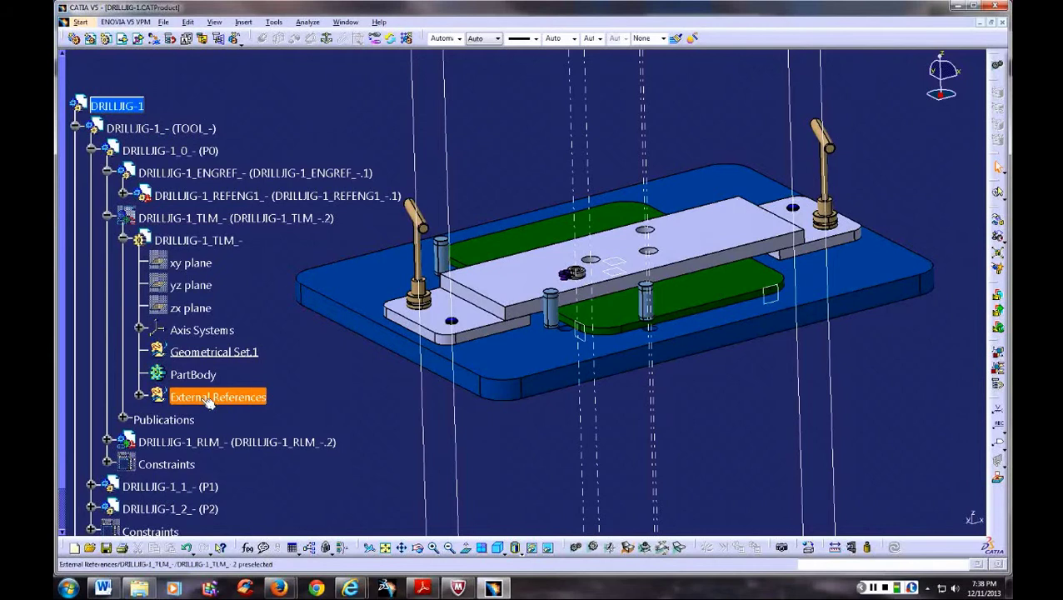
pyautogui.rightClick(204, 398)
pyautogui.click(238, 434)
# Step: Hide Geometrical Set.1 and collapse the TLM branch, leaving ENGREF and RLM unchanged
pyautogui.click(209, 352)
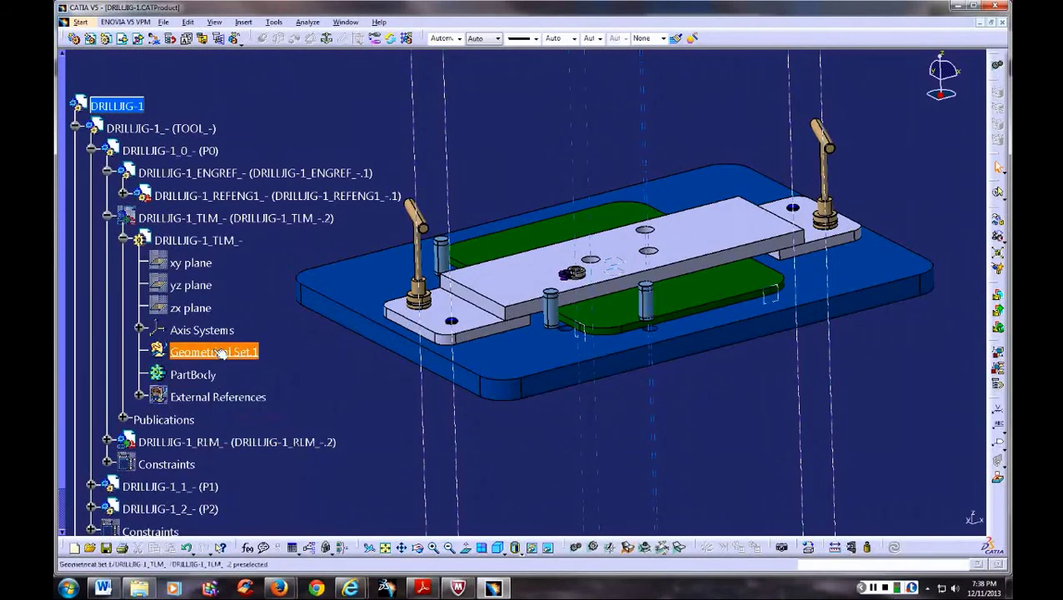
pyautogui.rightClick(208, 352)
pyautogui.click(242, 384)
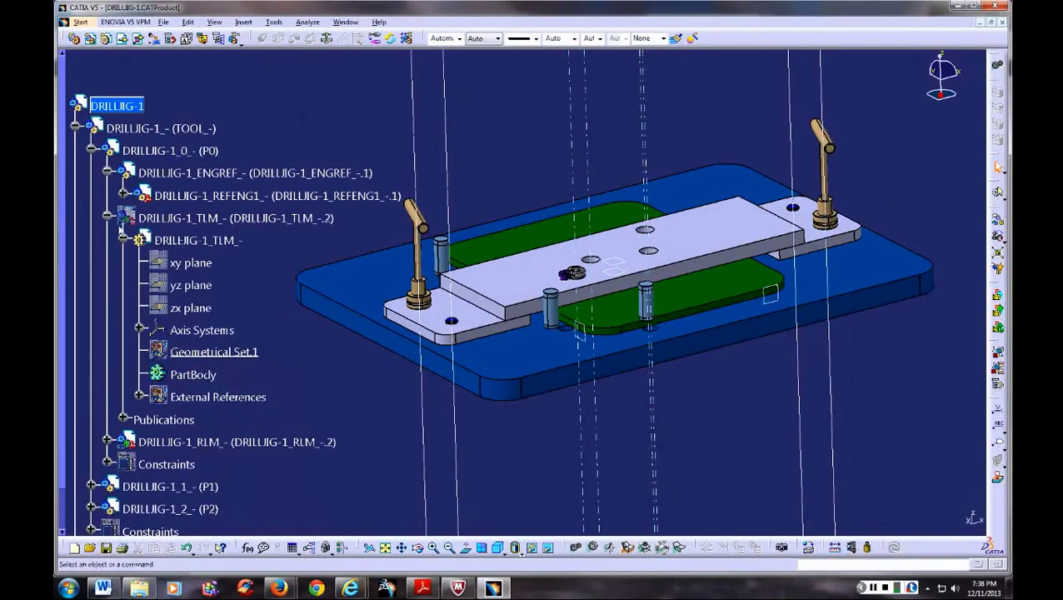
pyautogui.click(107, 218)
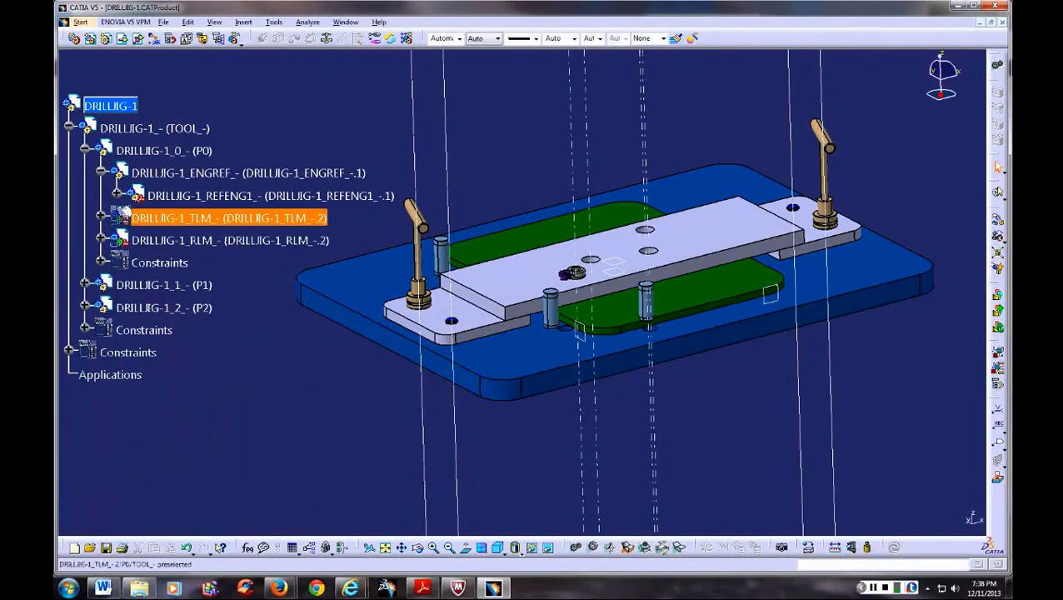
pyautogui.rightClick(137, 174)
pyautogui.press('Escape')
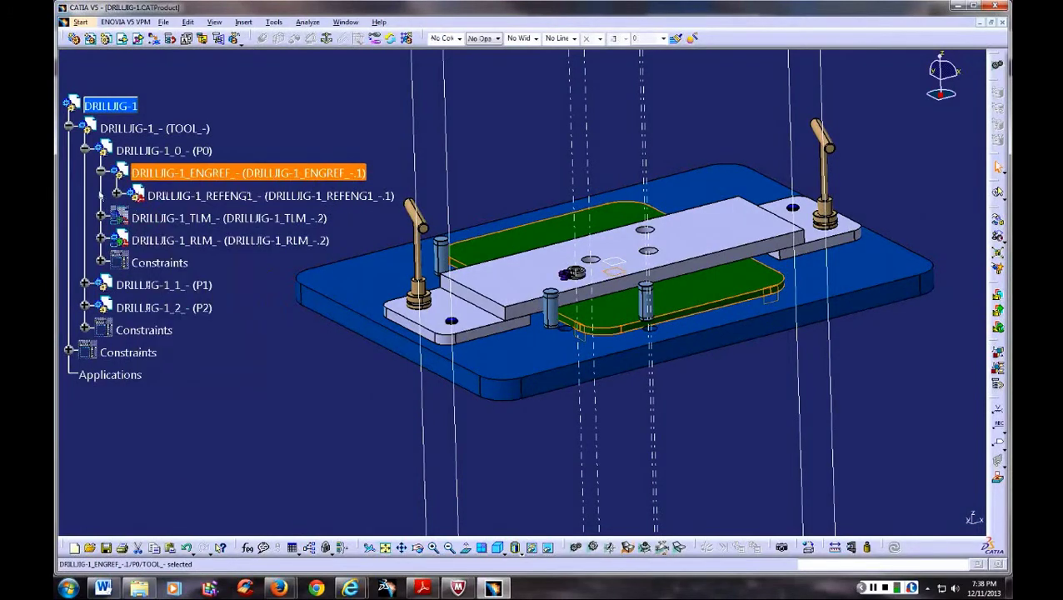
pyautogui.rightClick(135, 238)
pyautogui.press('Escape')
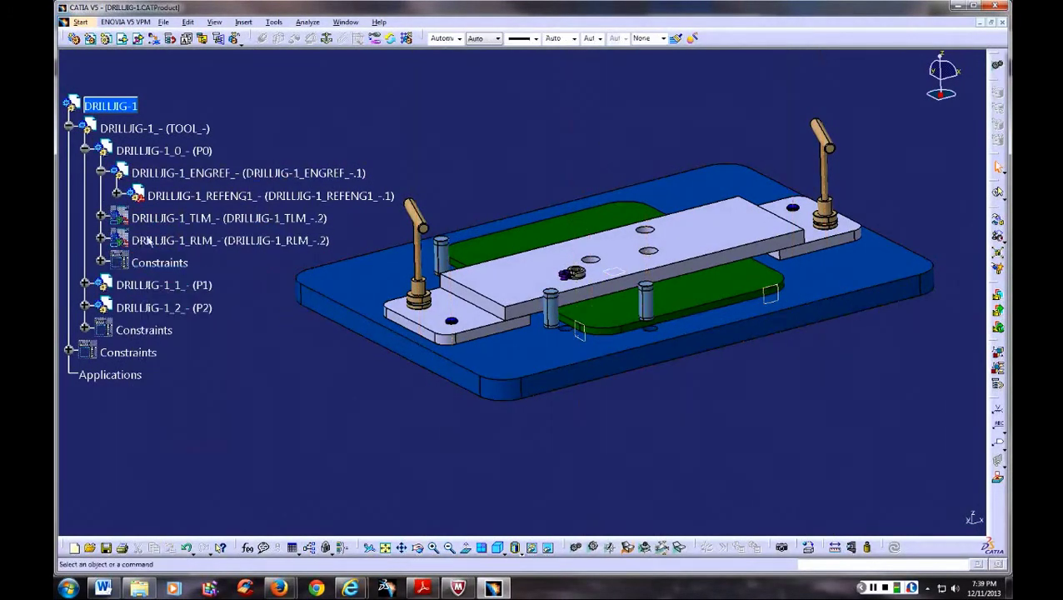
# Step: Hide the REFENG1 DATUMS planes and rotate the complete drill jig into view
pyautogui.click(116, 197)
pyautogui.rightClick(199, 237)
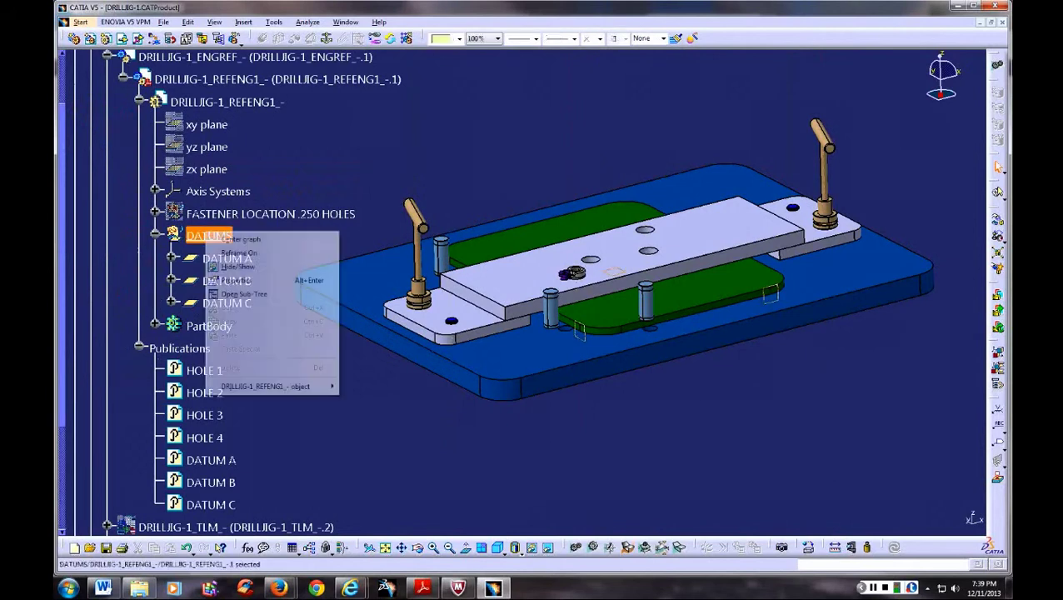
pyautogui.click(284, 266)
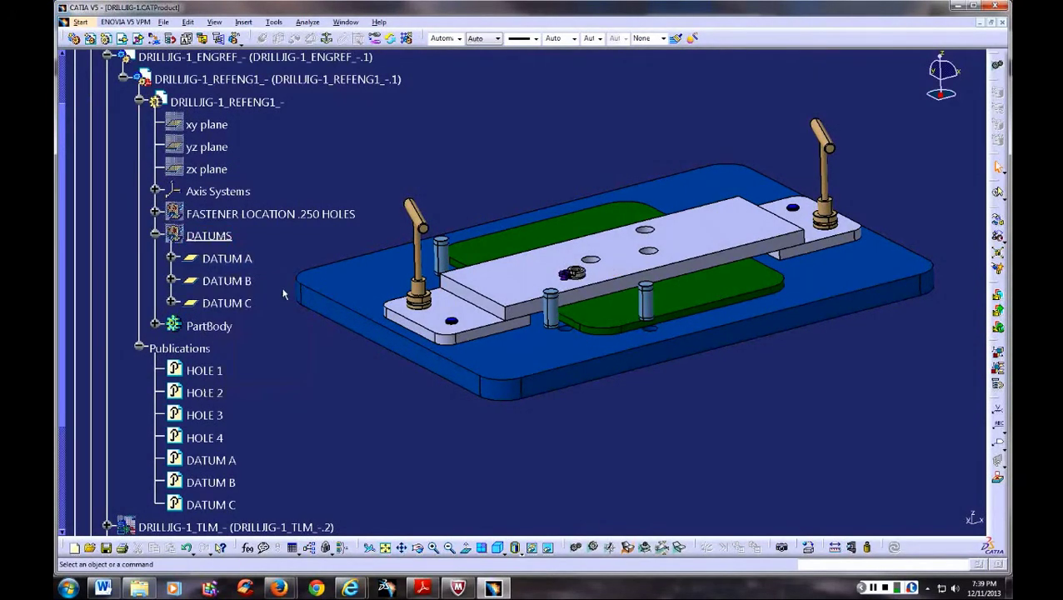
pyautogui.scroll(2, 283, 293)
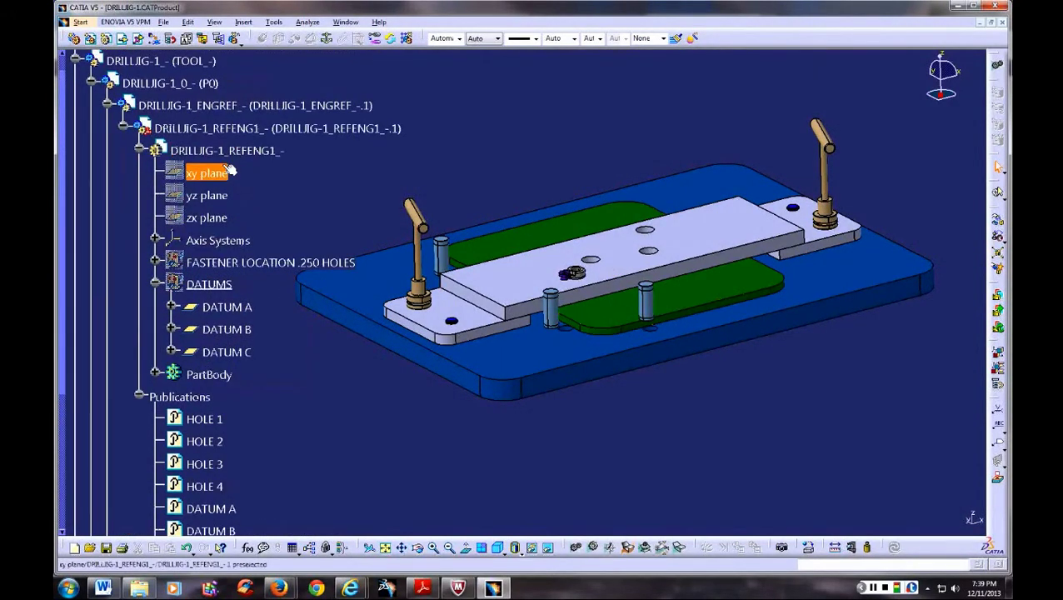
pyautogui.click(123, 128)
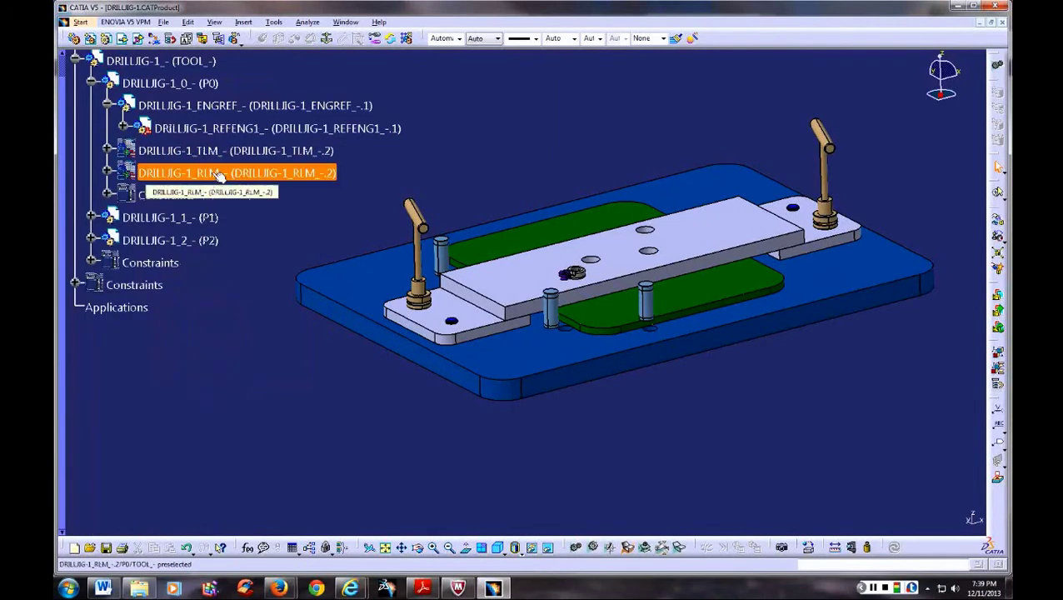
pyautogui.click(61, 103)
pyautogui.moveTo(242, 331)
pyautogui.mouseDown(button='middle')
pyautogui.moveTo(247, 396)
pyautogui.moveTo(208, 403)
pyautogui.mouseUp(button='middle')
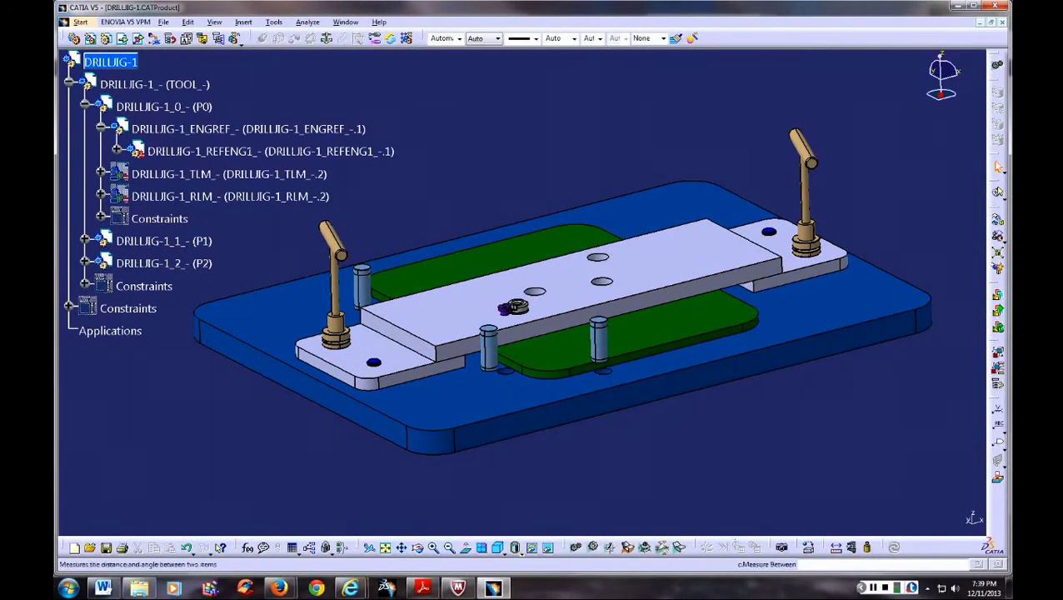
# Step: Measure the 1.5000in offsets from the green plate edges to the base plate edges
pyautogui.click(835, 547)
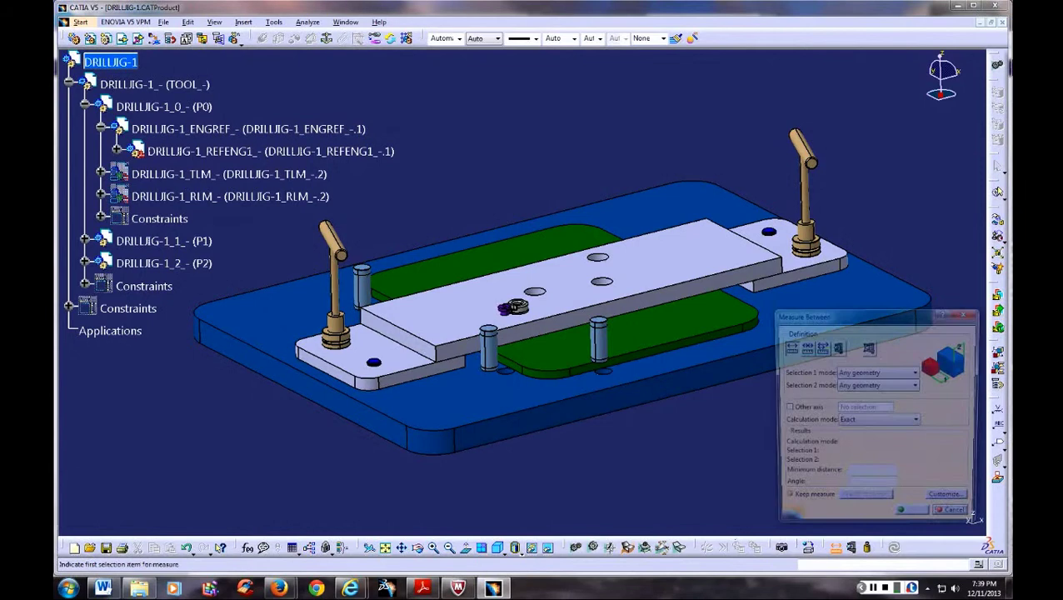
pyautogui.click(683, 354)
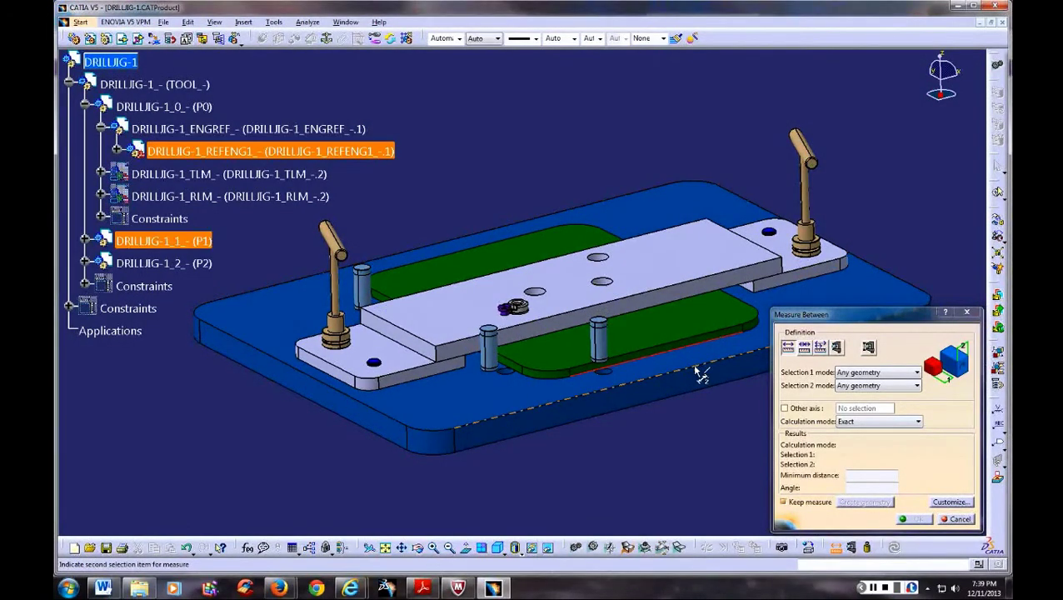
pyautogui.click(702, 374)
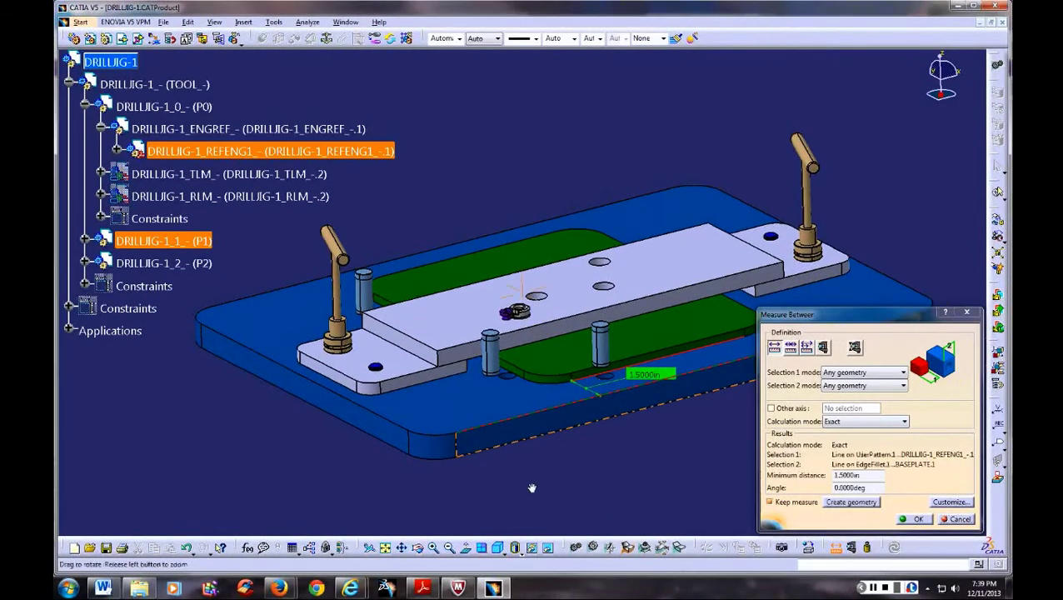
pyautogui.moveTo(532, 489)
pyautogui.mouseDown(button='middle')
pyautogui.moveTo(495, 425)
pyautogui.moveTo(455, 389)
pyautogui.moveTo(412, 284)
pyautogui.mouseUp(button='middle')
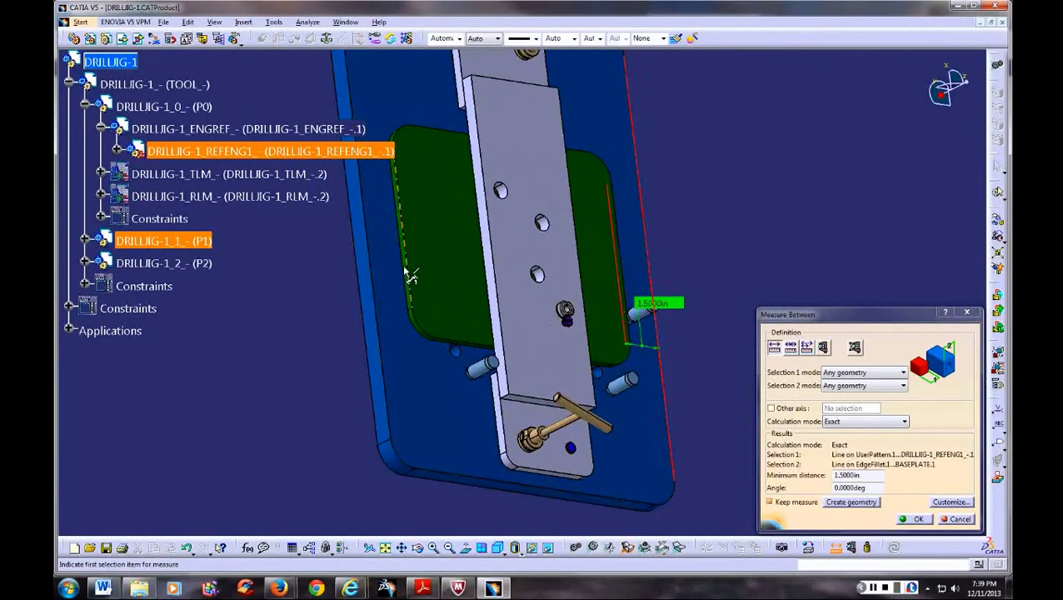
pyautogui.moveTo(388, 330)
pyautogui.keyDown('ctrl'); pyautogui.mouseDown(button='middle')
pyautogui.moveTo(339, 292)
pyautogui.moveTo(296, 367)
pyautogui.moveTo(275, 447)
pyautogui.moveTo(363, 423)
pyautogui.mouseUp(button='middle'); pyautogui.keyUp('ctrl')
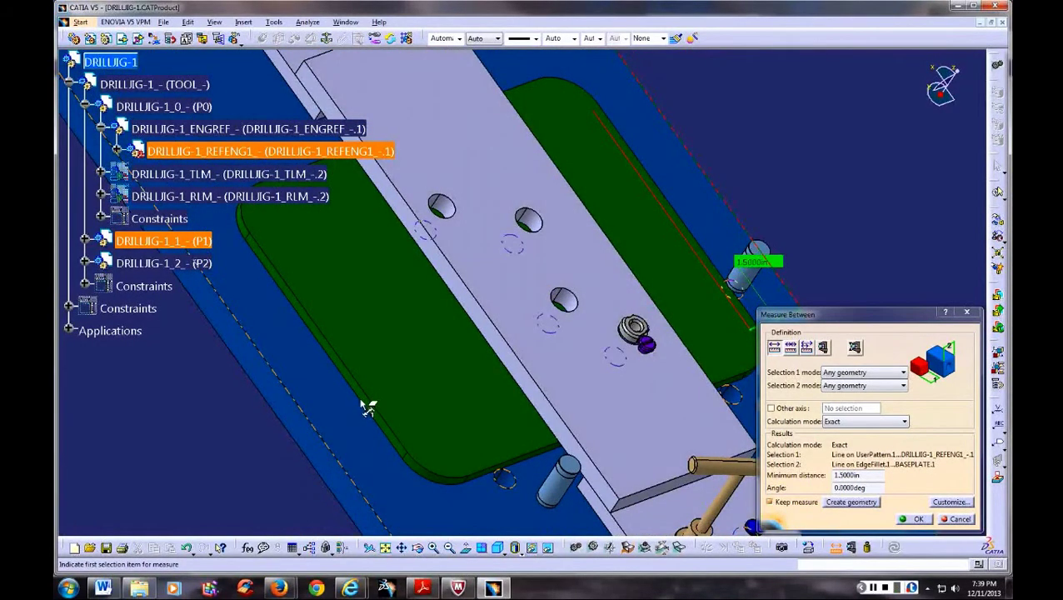
pyautogui.click(368, 403)
pyautogui.click(312, 423)
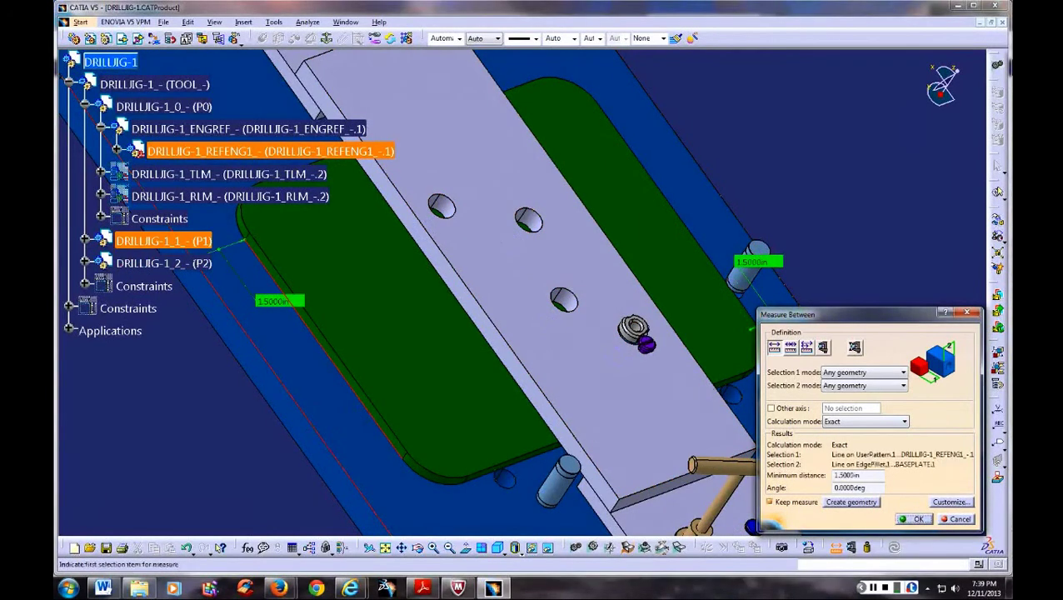
# Step: Measure the 13.0000in distance between the long base plate edges
pyautogui.moveTo(458, 392)
pyautogui.keyDown('ctrl'); pyautogui.mouseDown(button='middle')
pyautogui.moveTo(458, 465)
pyautogui.moveTo(372, 430)
pyautogui.mouseUp(button='middle'); pyautogui.keyUp('ctrl')
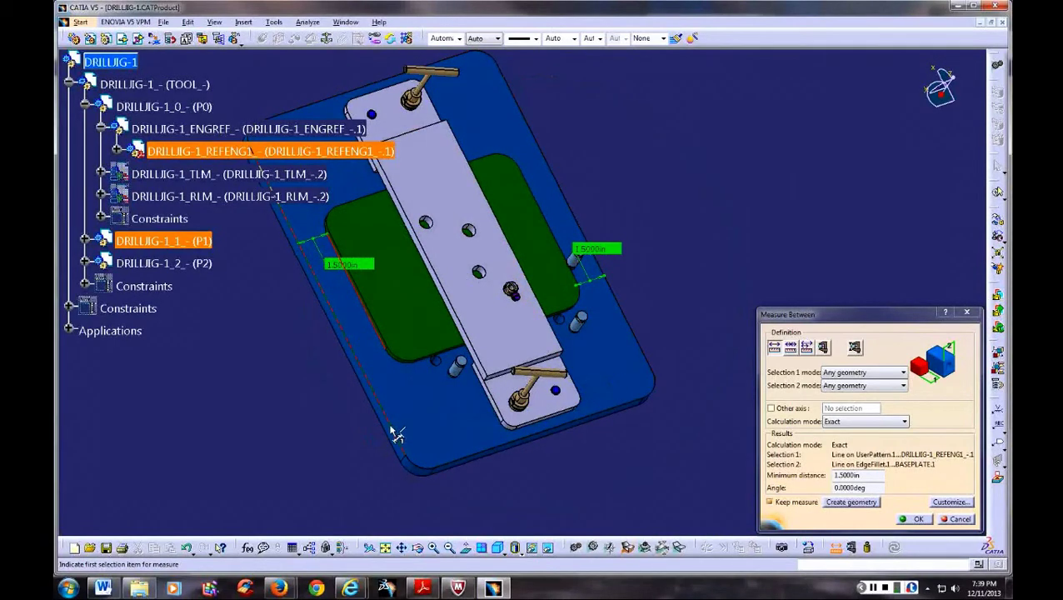
pyautogui.click(396, 434)
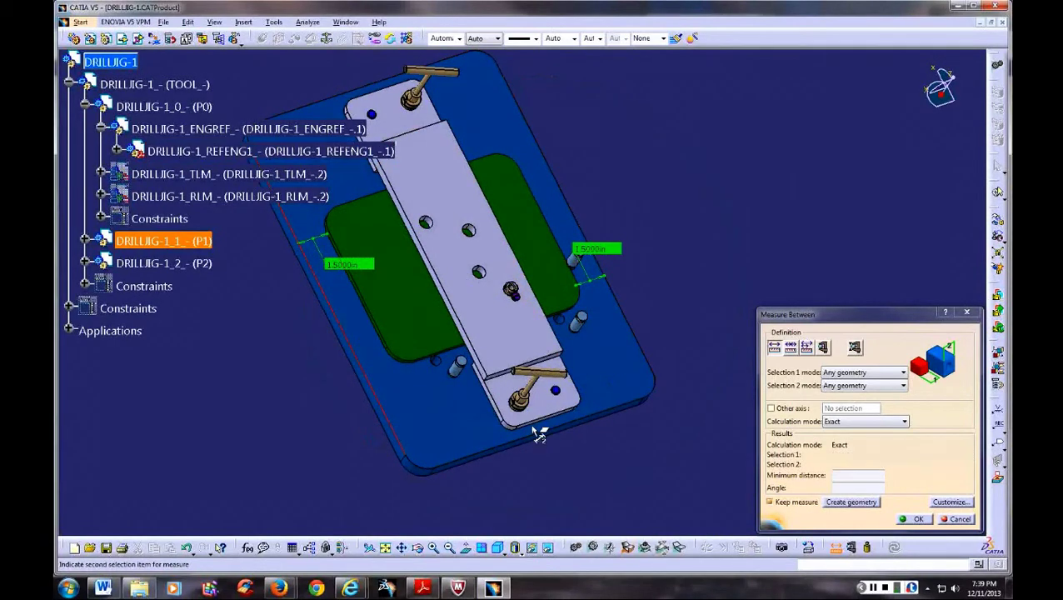
pyautogui.click(648, 356)
pyautogui.click(582, 405)
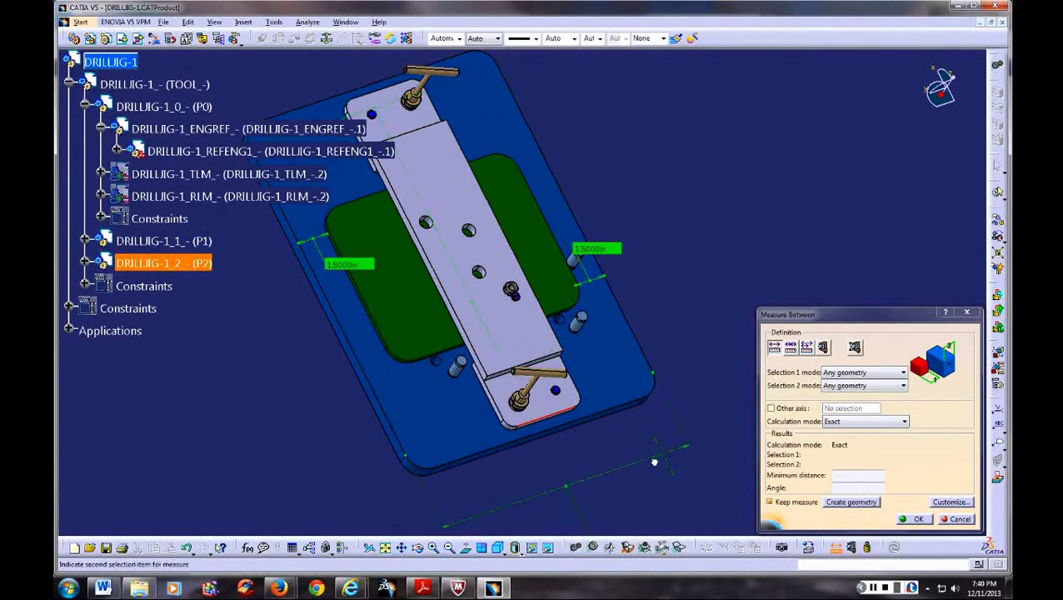
# Step: Drag the 13.0000in label below the model
pyautogui.keyDown('ctrl'); pyautogui.moveTo(655, 454); pyautogui.dragTo(633, 462, button='middle'); pyautogui.keyUp('ctrl')
pyautogui.moveTo(611, 472); pyautogui.dragTo(607, 368)
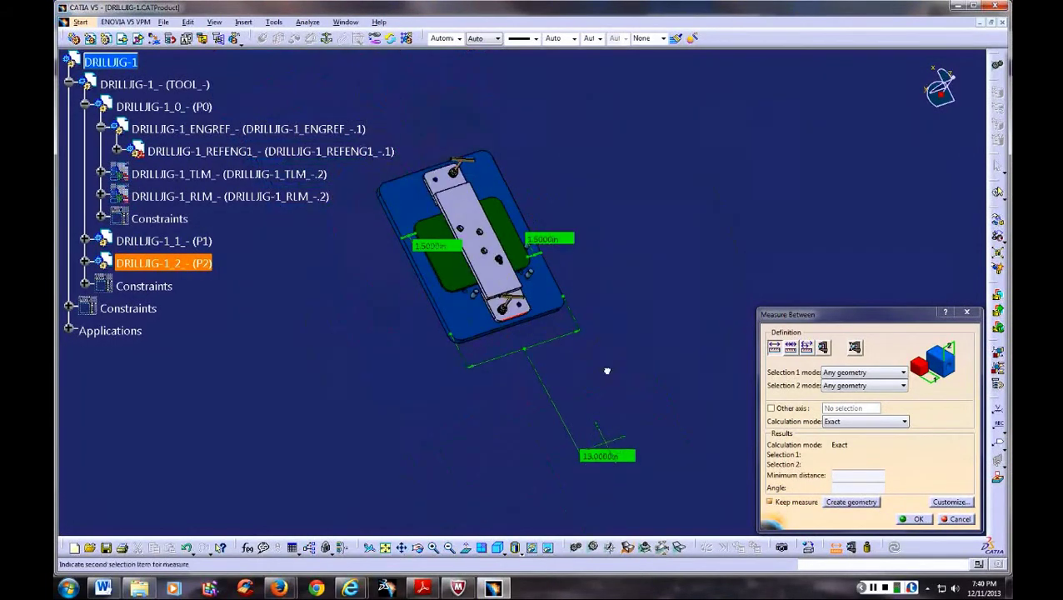
pyautogui.moveTo(571, 423)
pyautogui.keyDown('ctrl'); pyautogui.mouseDown(button='middle')
pyautogui.moveTo(437, 371)
pyautogui.moveTo(515, 404)
pyautogui.mouseUp(button='middle'); pyautogui.keyUp('ctrl')
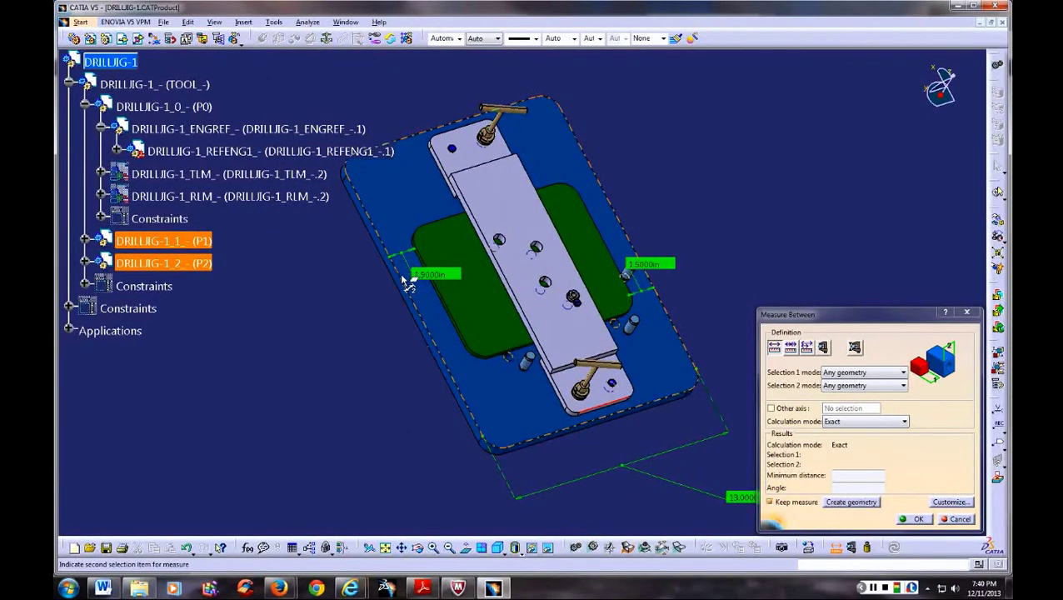
# Step: Measure the 1.2311in offset from the drill plate index plate edge to the base plate
pyautogui.moveTo(637, 267); pyautogui.dragTo(549, 432, button='middle')
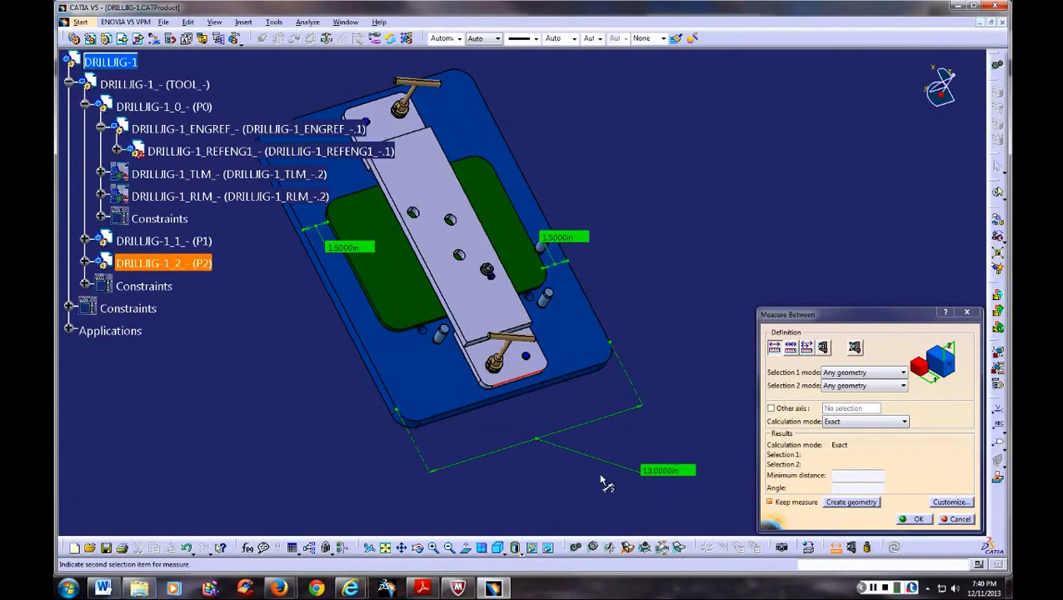
pyautogui.moveTo(318, 404)
pyautogui.mouseDown(button='middle')
pyautogui.moveTo(367, 434)
pyautogui.moveTo(511, 436)
pyautogui.moveTo(364, 315)
pyautogui.mouseUp(button='middle')
pyautogui.click(504, 429)
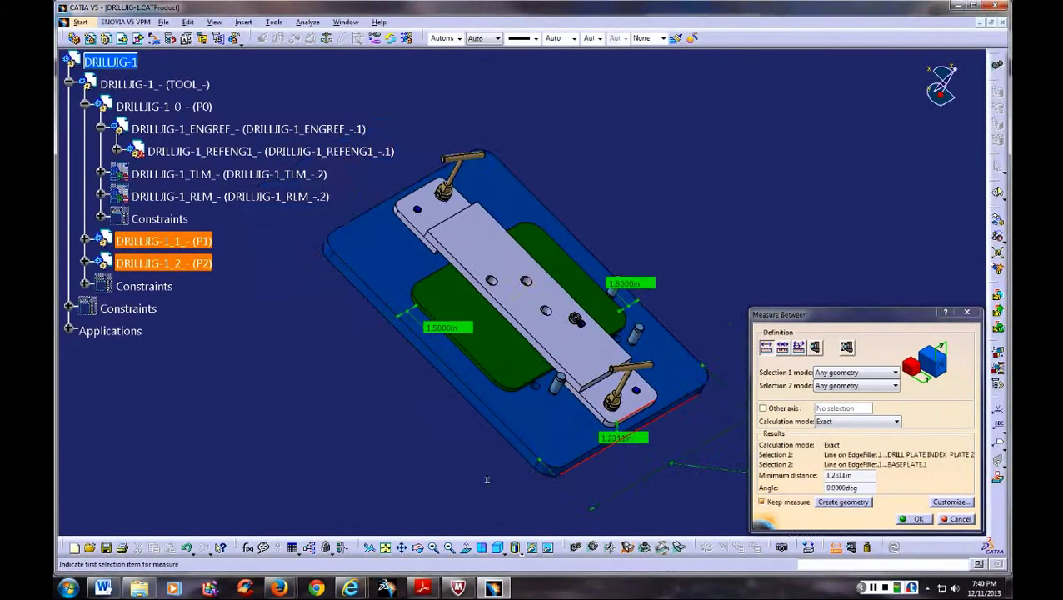
# Step: Measure the 18.0000in base plate length between its two short edges
pyautogui.moveTo(296, 300)
pyautogui.mouseDown(button='middle')
pyautogui.moveTo(329, 339)
pyautogui.moveTo(350, 304)
pyautogui.mouseUp(button='middle')
pyautogui.click(352, 304)
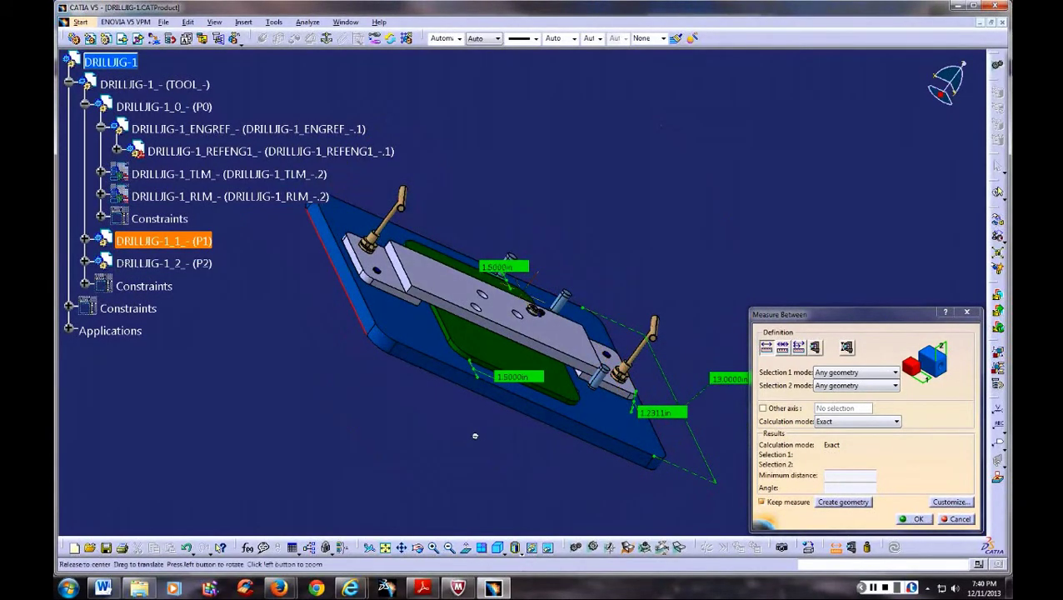
pyautogui.moveTo(475, 435)
pyautogui.mouseDown(button='middle')
pyautogui.moveTo(392, 441)
pyautogui.moveTo(493, 486)
pyautogui.mouseUp(button='middle')
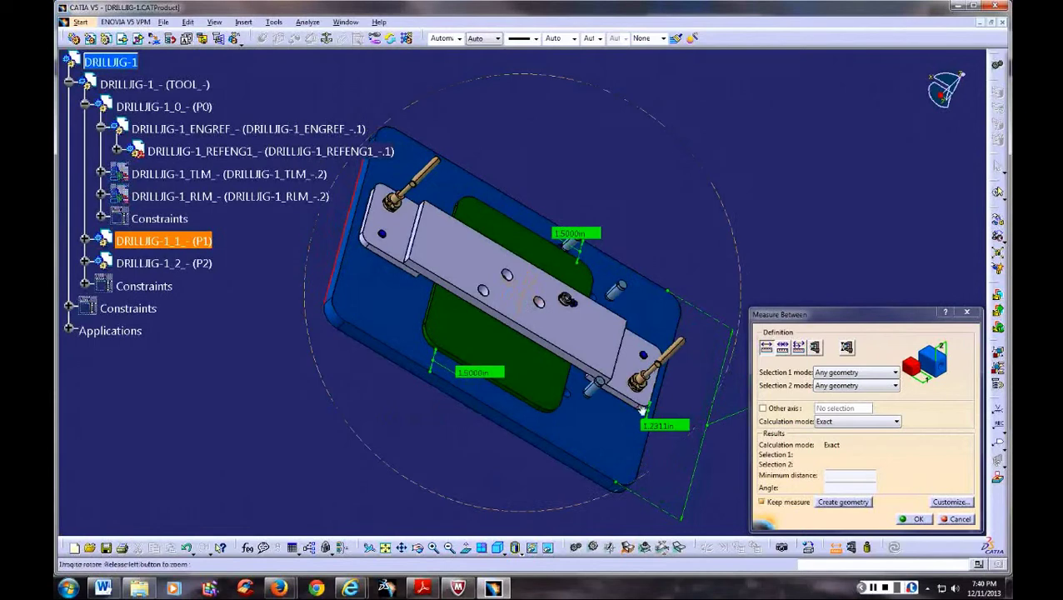
pyautogui.moveTo(688, 446)
pyautogui.mouseDown(button='middle')
pyautogui.moveTo(611, 417)
pyautogui.moveTo(621, 448)
pyautogui.mouseUp(button='middle')
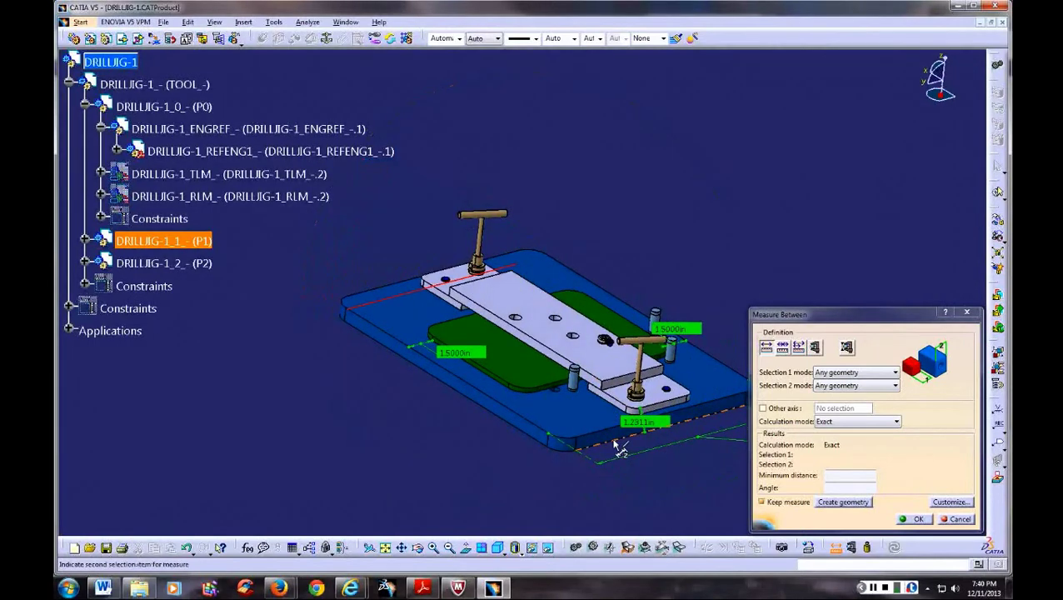
pyautogui.click(616, 445)
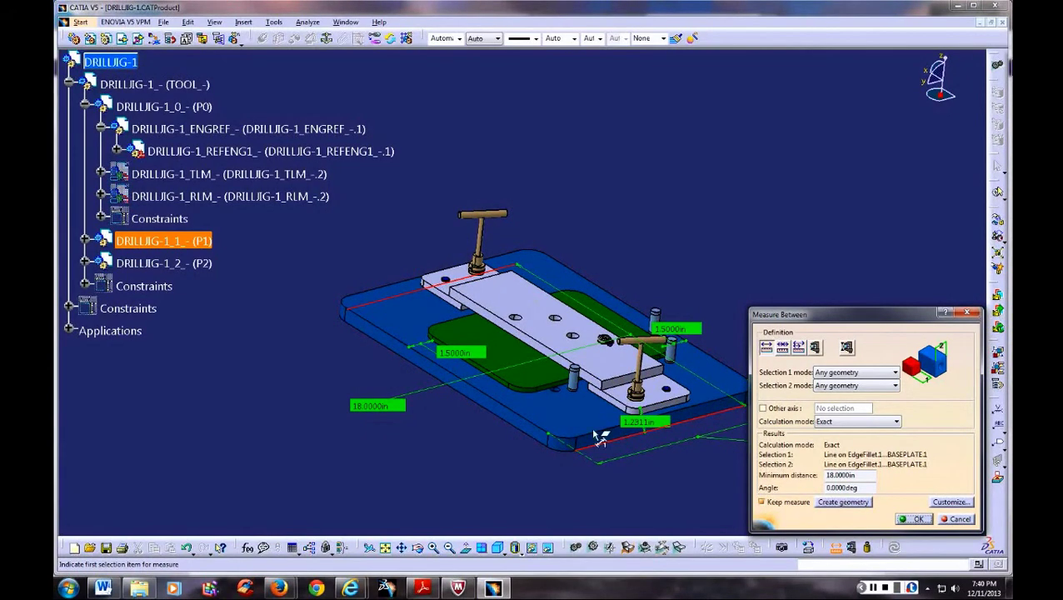
# Step: Zoom in on a base plate corner and switch to Measure Item
pyautogui.moveTo(636, 427); pyautogui.dragTo(577, 487, button='middle')
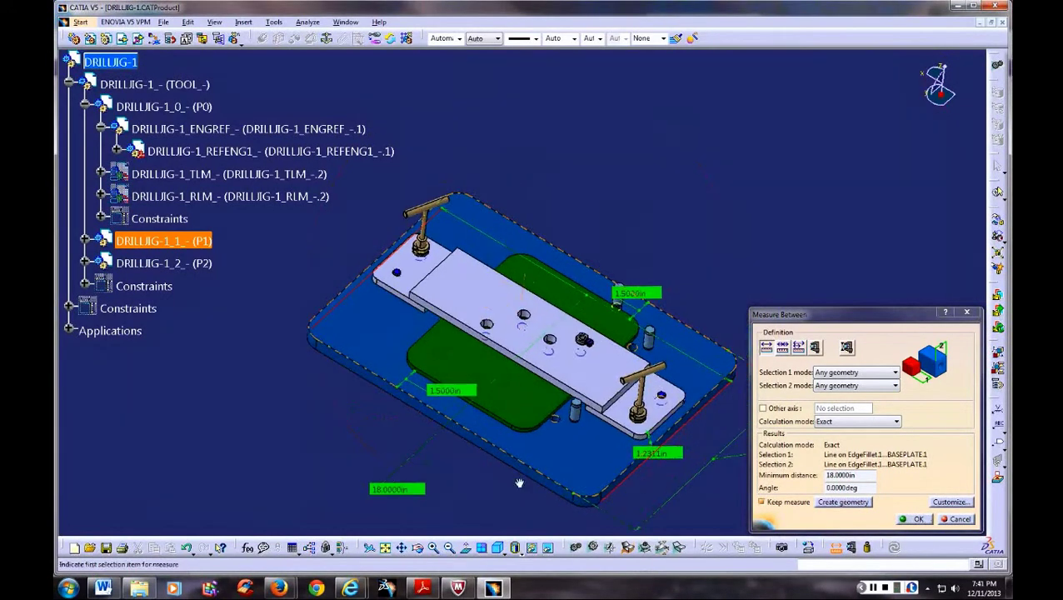
pyautogui.moveTo(590, 407); pyautogui.dragTo(478, 457, button='middle')
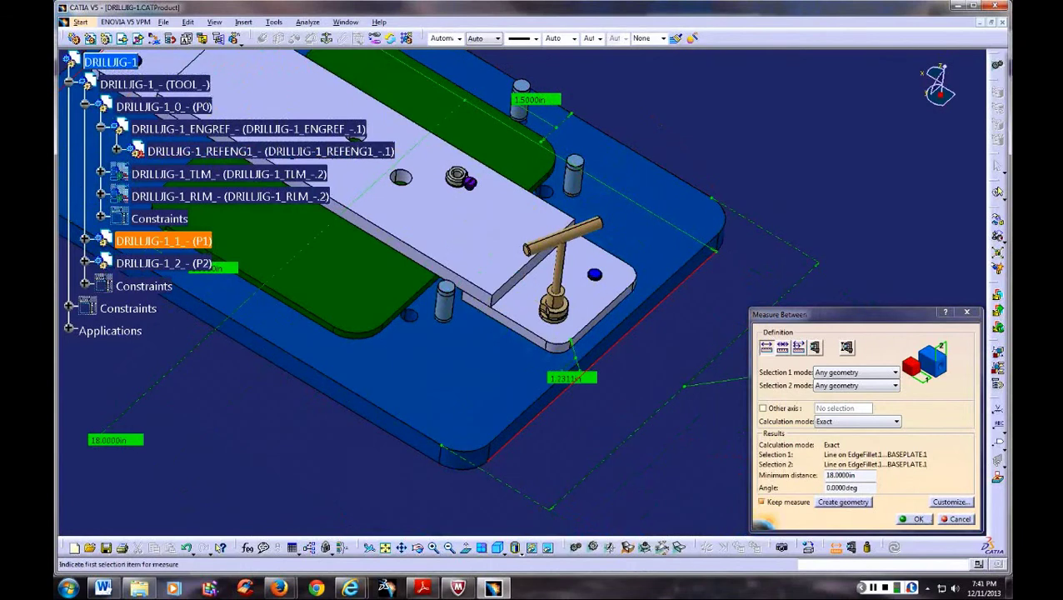
pyautogui.click(847, 346)
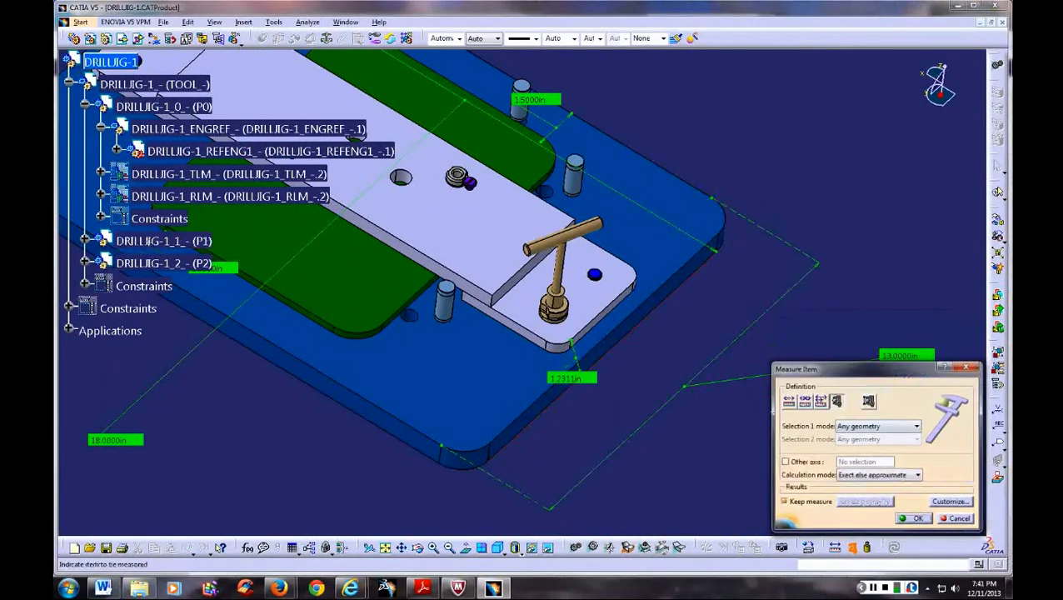
# Step: Measure the base plate's R=1.0000in corner fillet radius
pyautogui.click(478, 452)
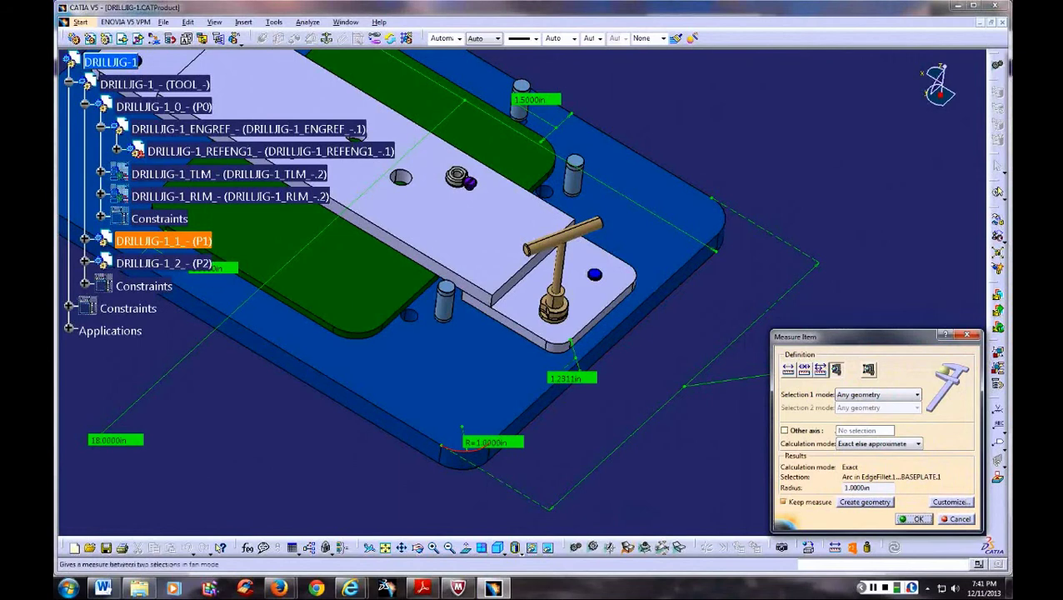
pyautogui.scroll(2, 419, 518)
pyautogui.scroll(3, 417, 520)
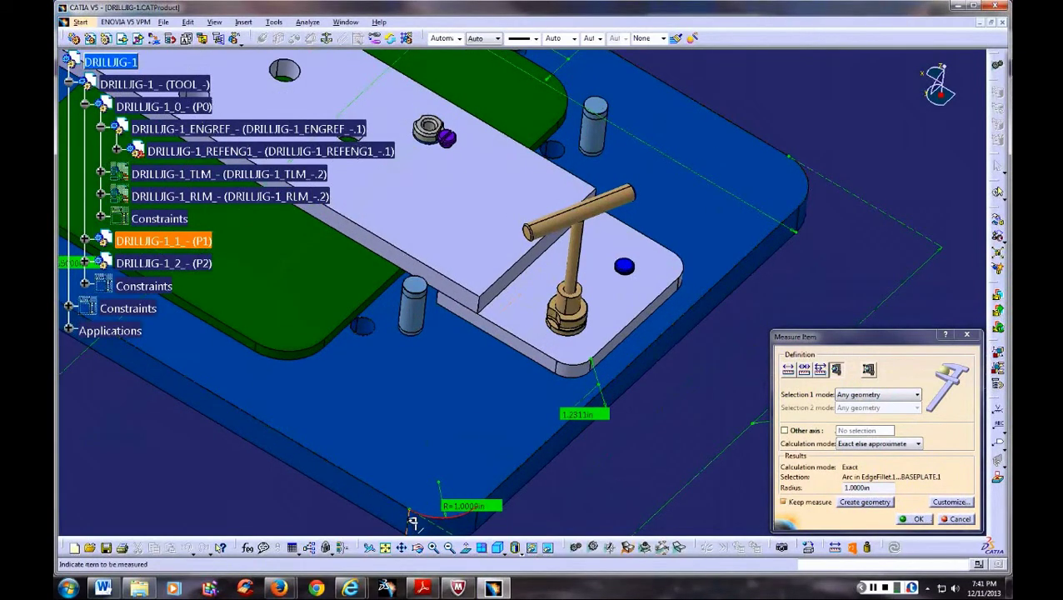
# Step: Measure the 0.7500in corner edge thickness and move its label clear of the corner
pyautogui.click(408, 509)
pyautogui.moveTo(409, 510); pyautogui.dragTo(500, 397, button='middle')
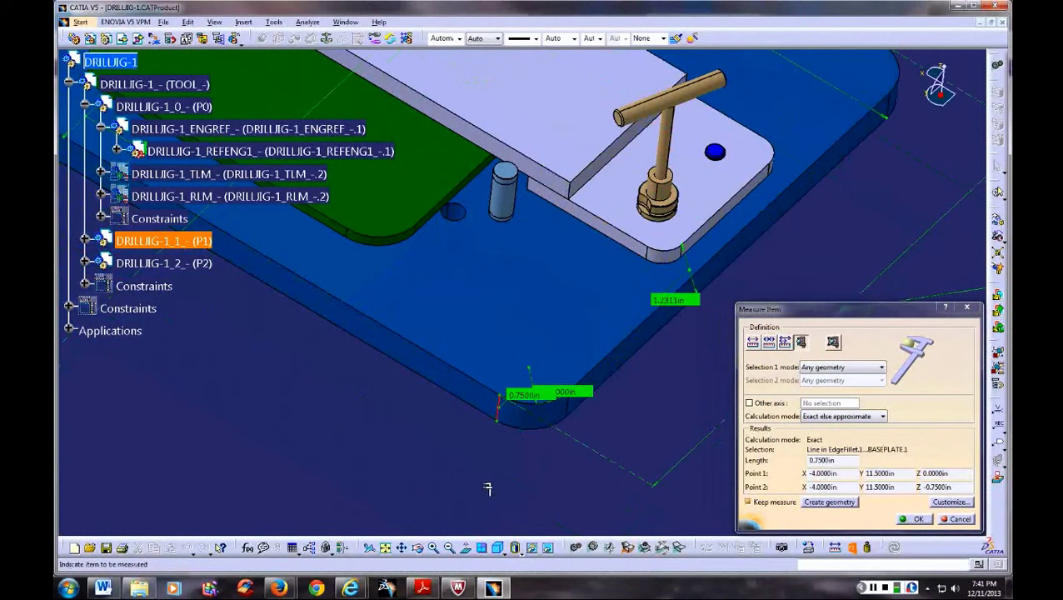
pyautogui.moveTo(524, 394); pyautogui.dragTo(391, 450)
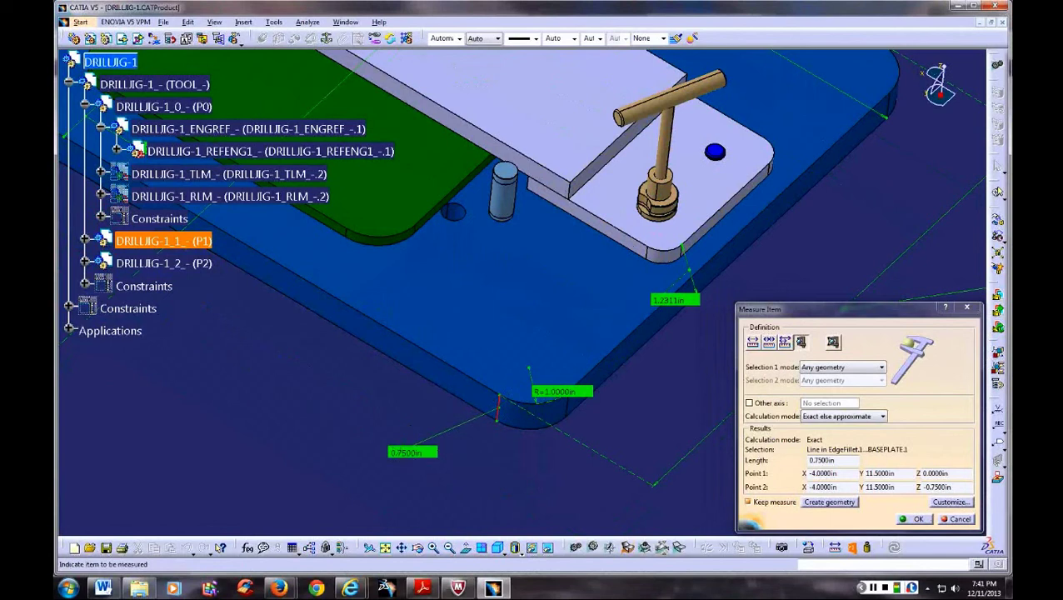
pyautogui.moveTo(484, 504); pyautogui.dragTo(567, 506, button='middle')
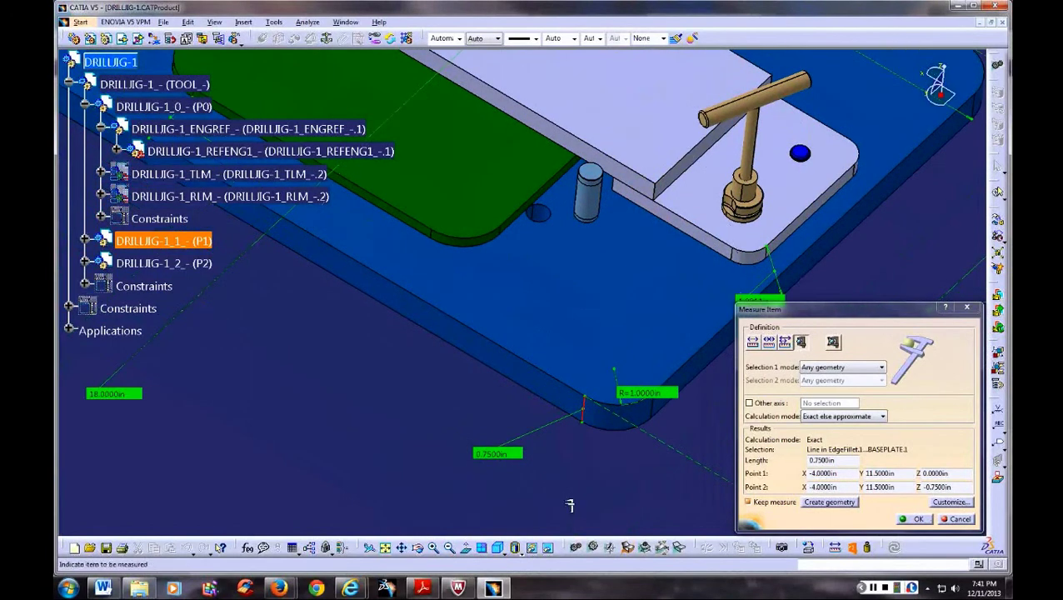
pyautogui.moveTo(401, 397)
pyautogui.mouseDown(button='middle')
pyautogui.moveTo(392, 425)
pyautogui.moveTo(435, 443)
pyautogui.moveTo(504, 446)
pyautogui.moveTo(550, 431)
pyautogui.moveTo(605, 487)
pyautogui.moveTo(541, 476)
pyautogui.moveTo(665, 488)
pyautogui.moveTo(672, 458)
pyautogui.moveTo(589, 422)
pyautogui.moveTo(514, 428)
pyautogui.mouseUp(button='middle')
# Step: Close Measure Item and orbit the jig to review all kept dimensions
pyautogui.press('Escape')
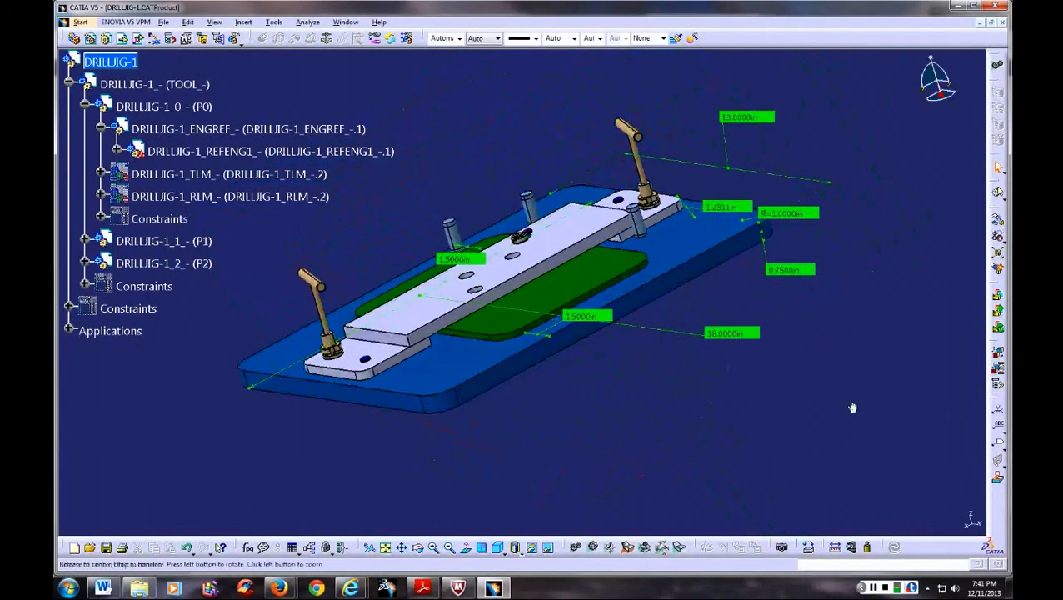
pyautogui.moveTo(850, 409)
pyautogui.mouseDown(button='middle')
pyautogui.moveTo(671, 461)
pyautogui.moveTo(672, 481)
pyautogui.moveTo(653, 456)
pyautogui.mouseUp(button='middle')
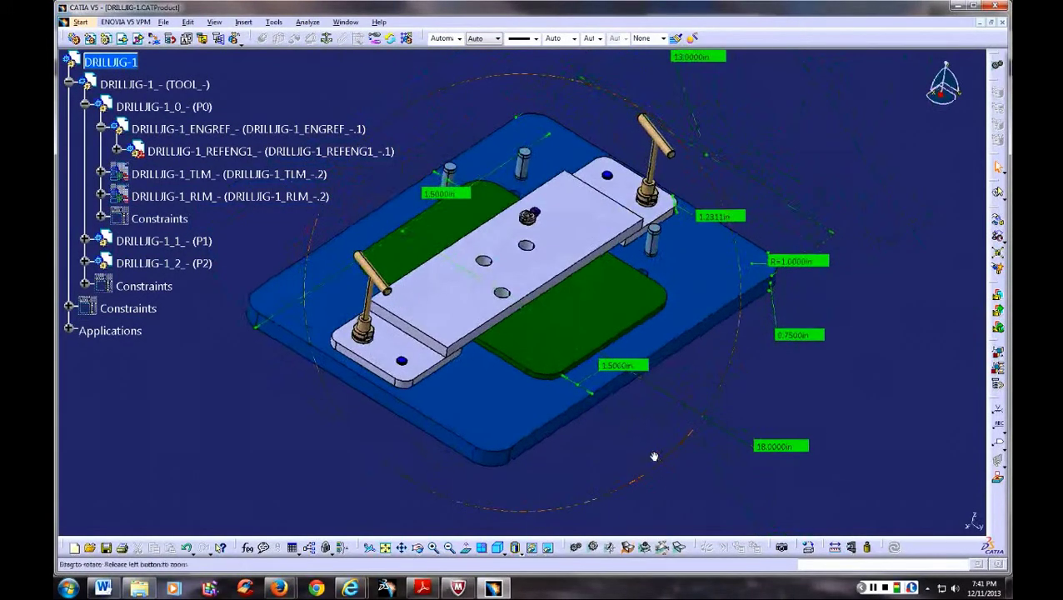
pyautogui.moveTo(746, 450); pyautogui.dragTo(707, 463, button='middle')
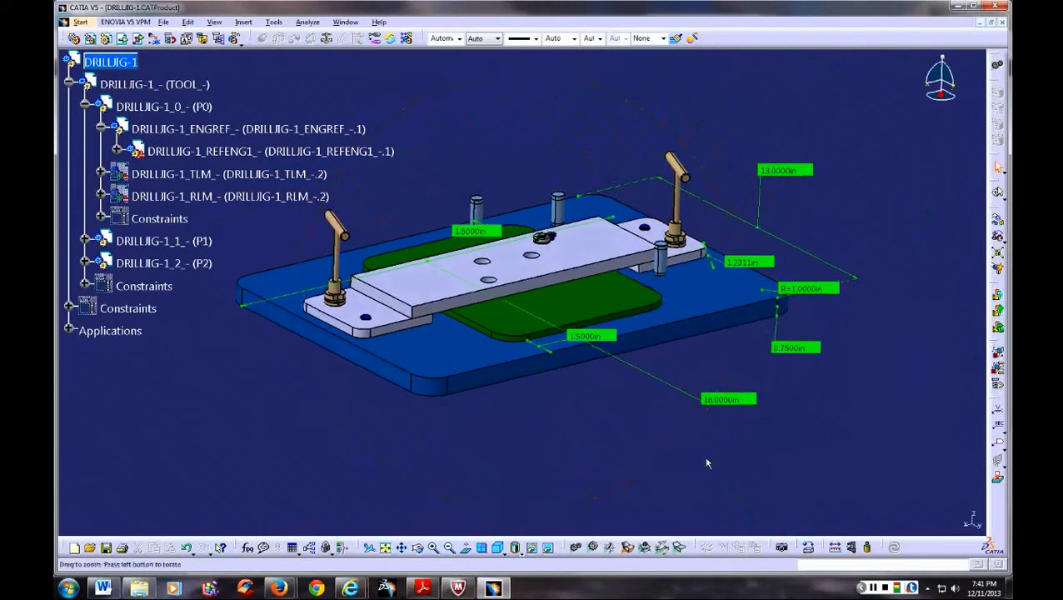
pyautogui.moveTo(641, 466); pyautogui.dragTo(641, 464, button='middle')
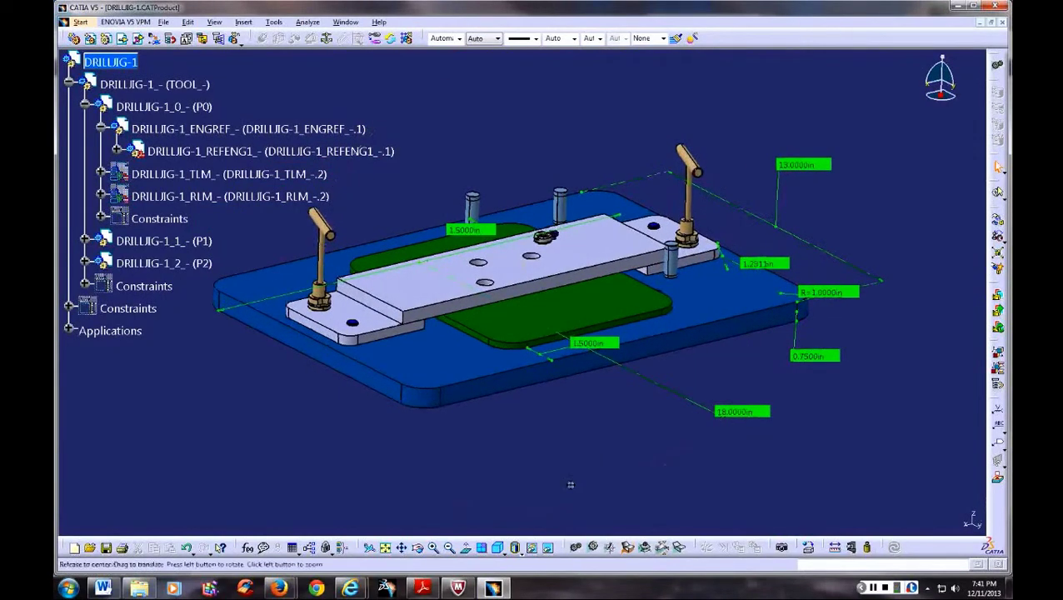
pyautogui.moveTo(569, 484)
pyautogui.mouseDown(button='middle')
pyautogui.moveTo(611, 493)
pyautogui.moveTo(610, 502)
pyautogui.mouseUp(button='middle')
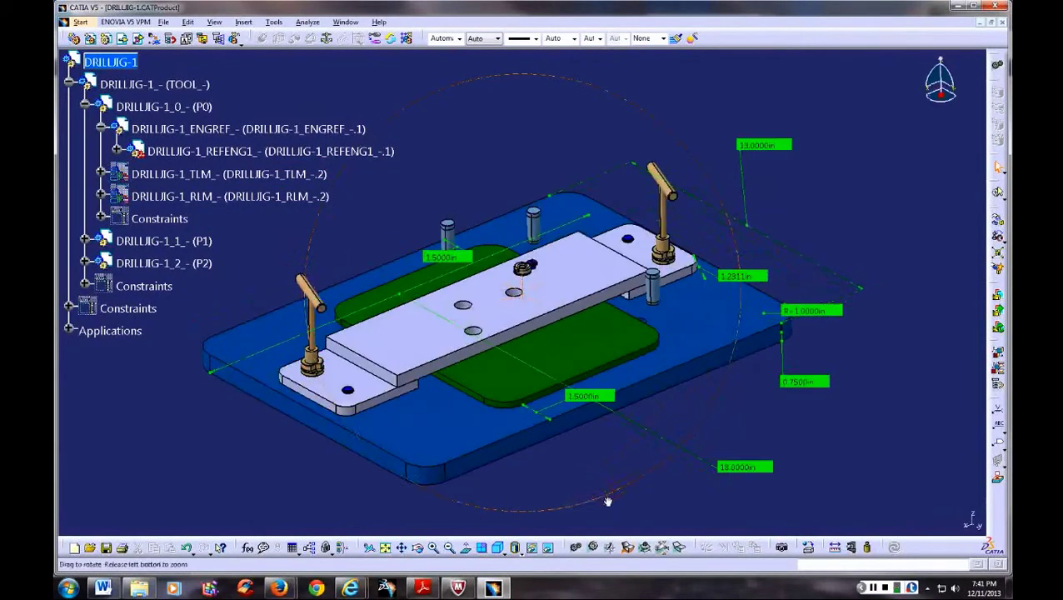